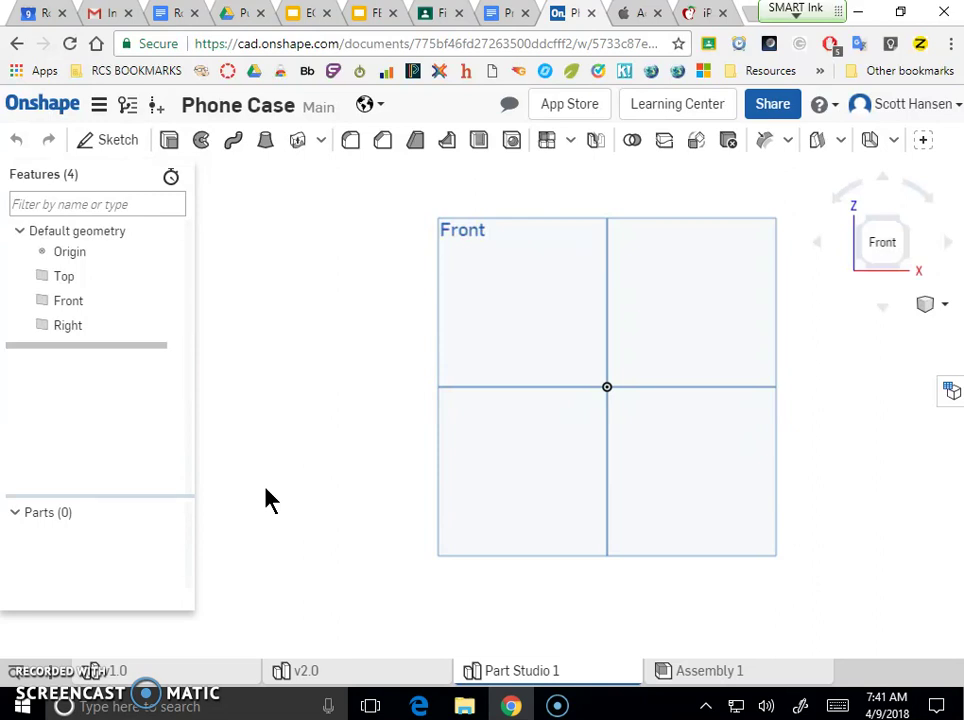
Step: Switch to the Apple Accessory Design Guidelines PDF and examine the front-view dimensions of the iPhone 6 in its dimensional drawing
left_click(635, 14)
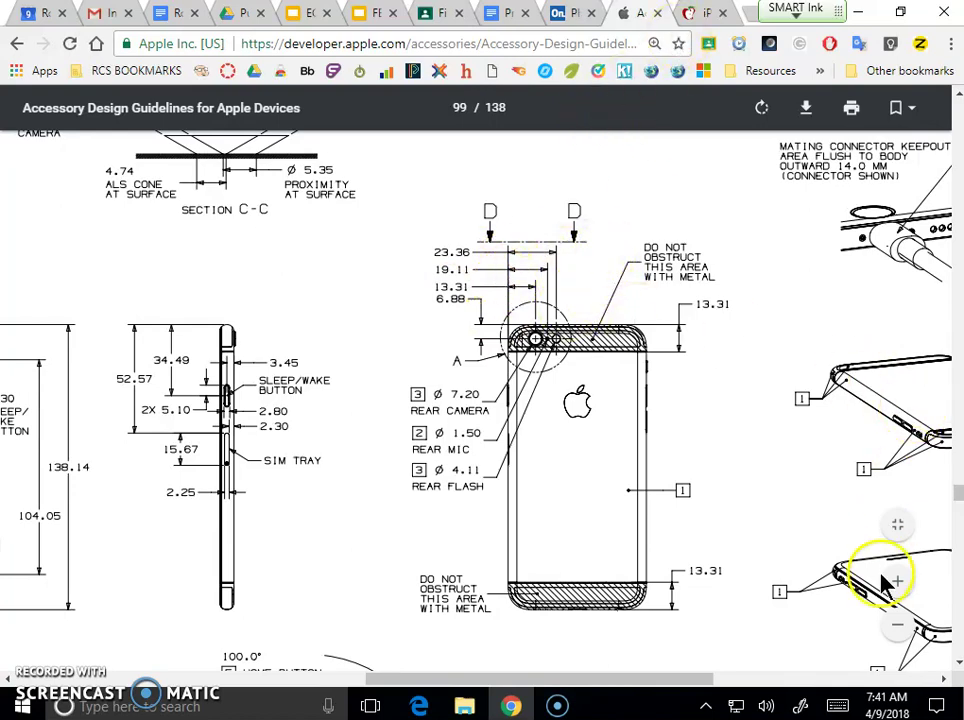
left_click(898, 626)
left_click(898, 626)
left_click(898, 626)
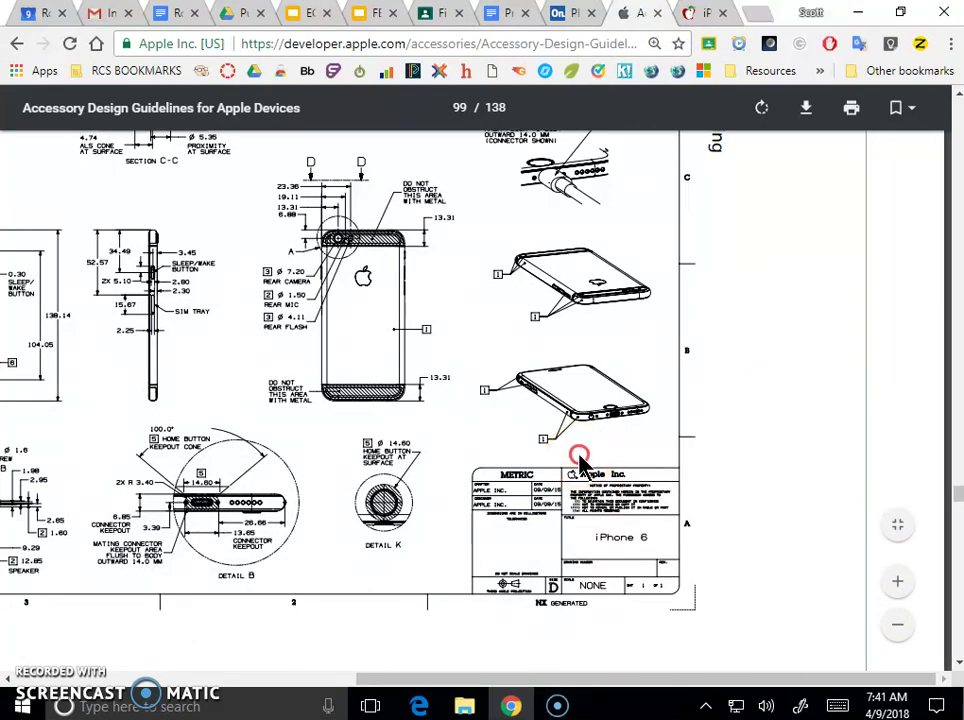
left_click(909, 631)
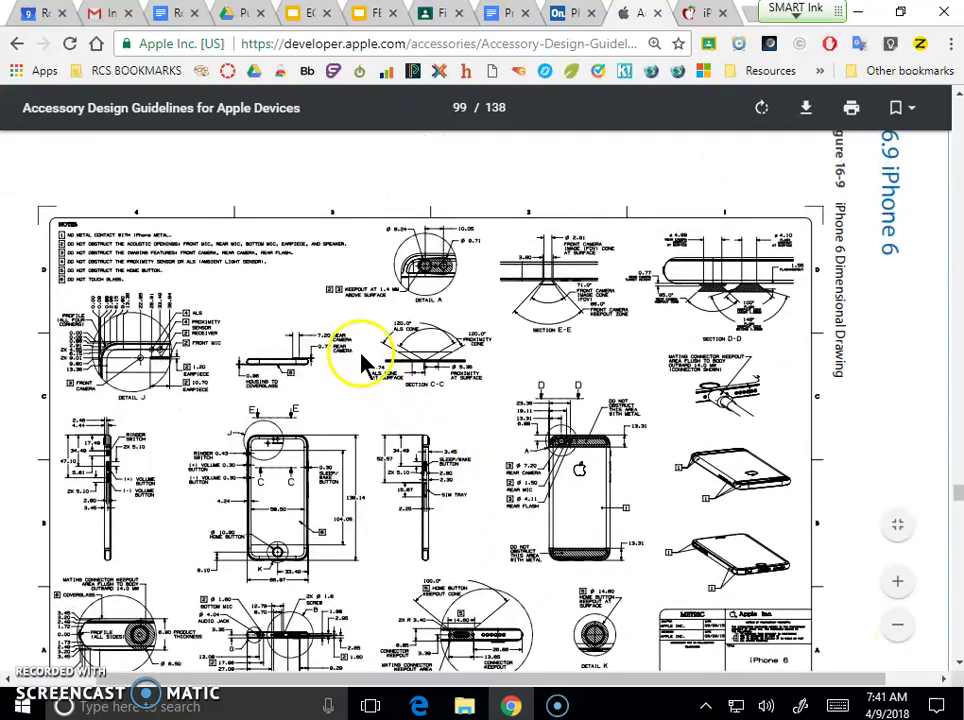
scroll(330, 330, "up", 1)
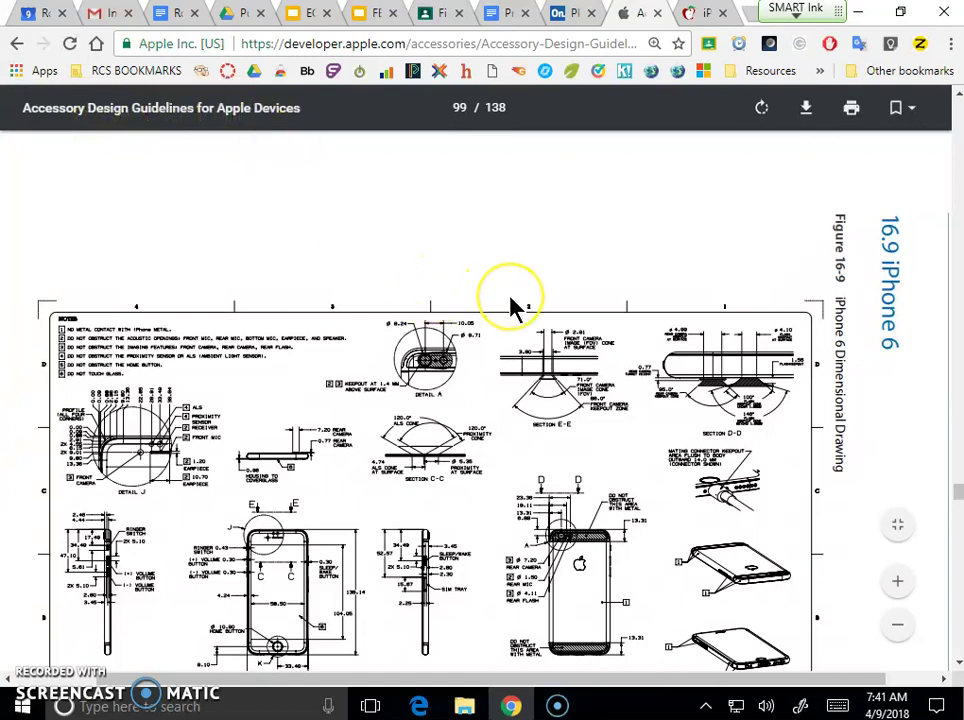
scroll(565, 322, "down", 1)
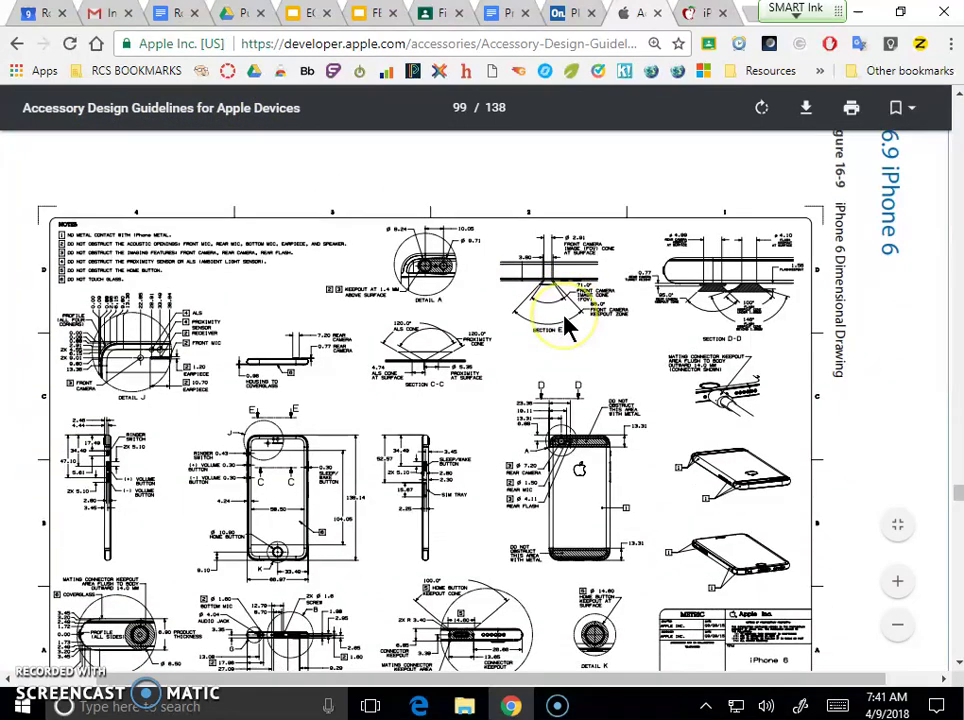
scroll(567, 322, "down", 1)
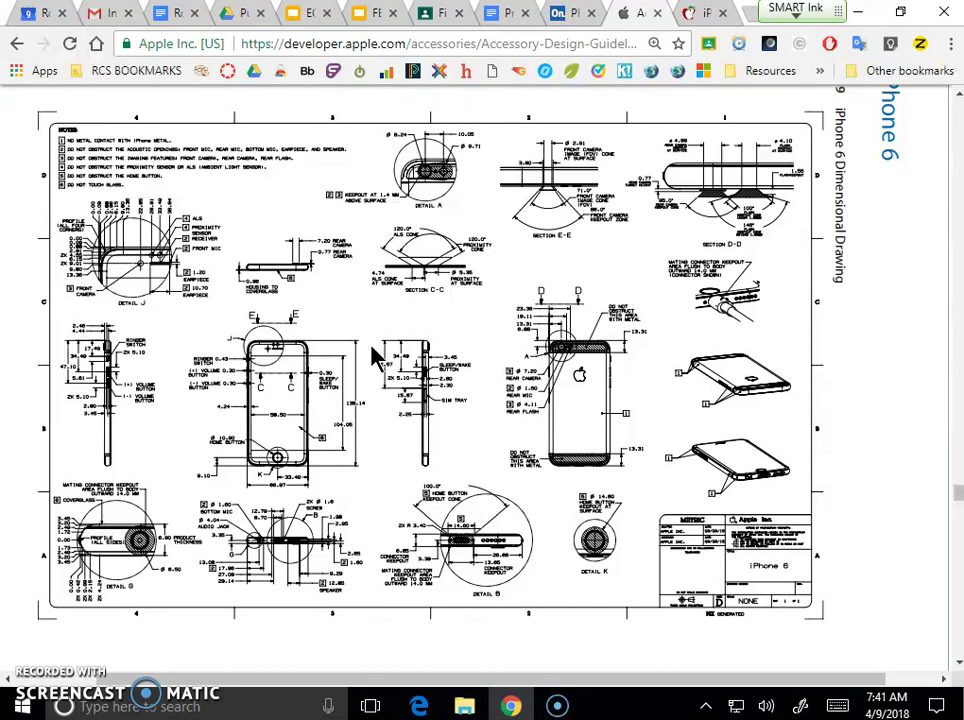
left_click(442, 355)
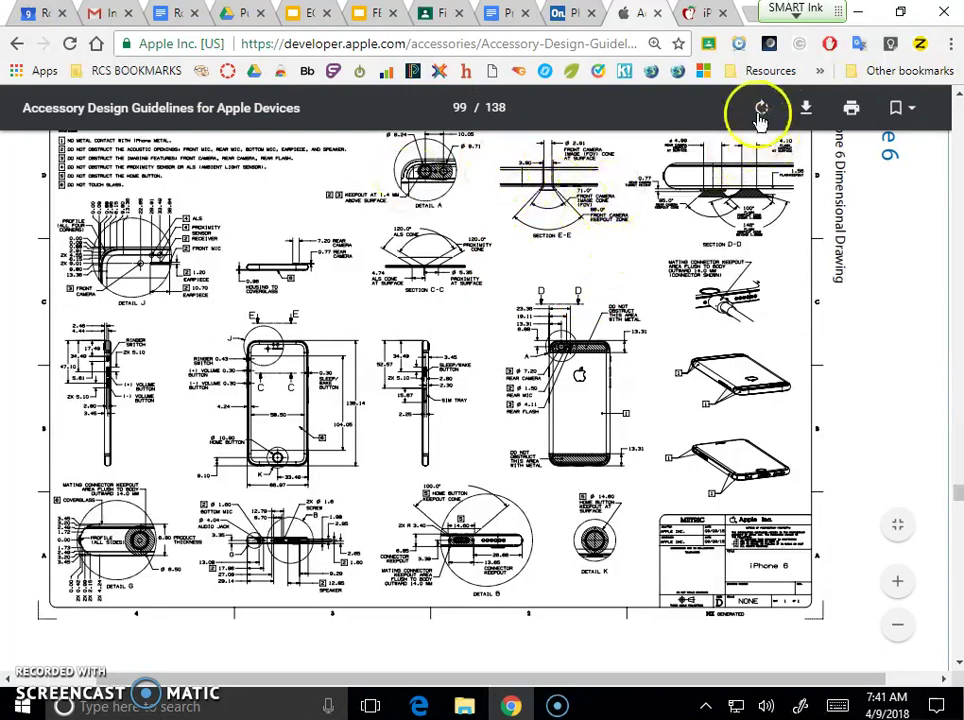
left_click(892, 577)
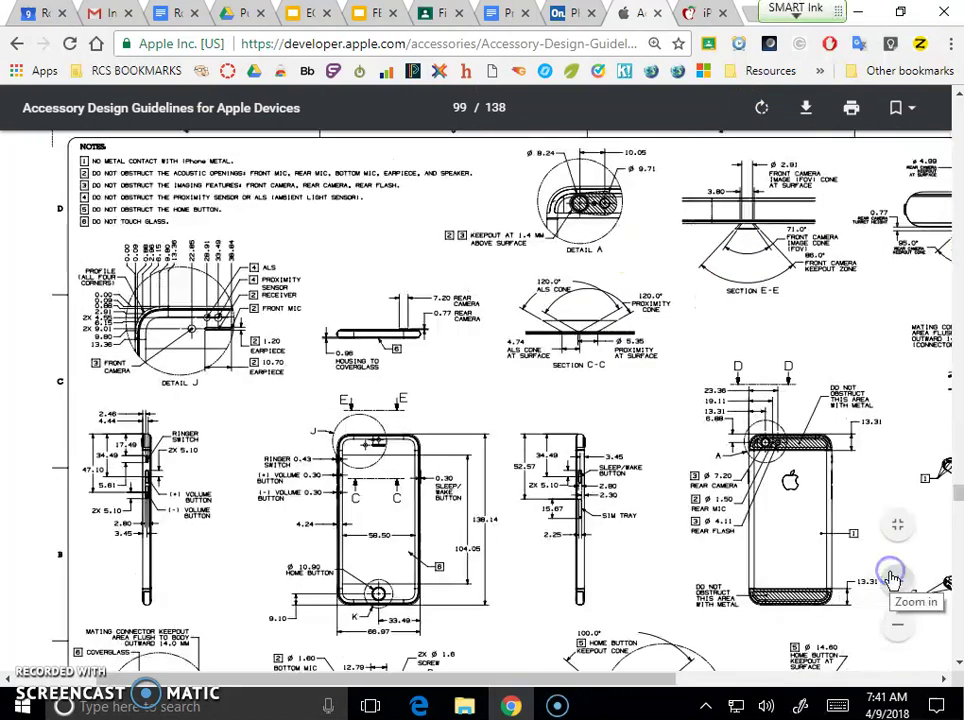
scroll(500, 412, "down", 2)
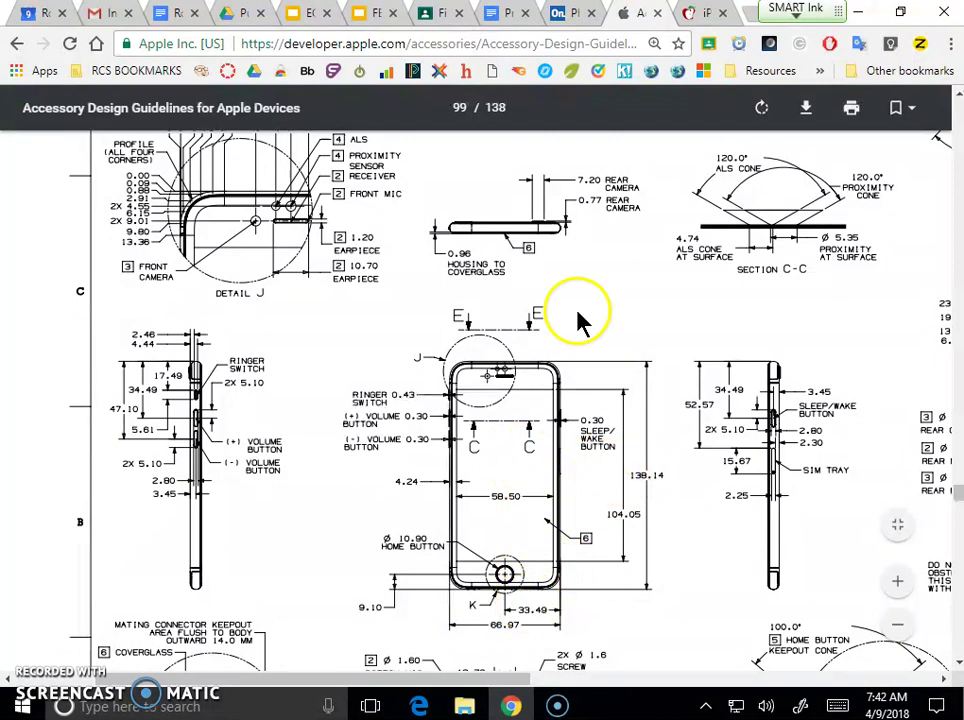
Step: Switch back to Onshape and start a new sketch on the Front plane in Part Studio 1
left_click(558, 14)
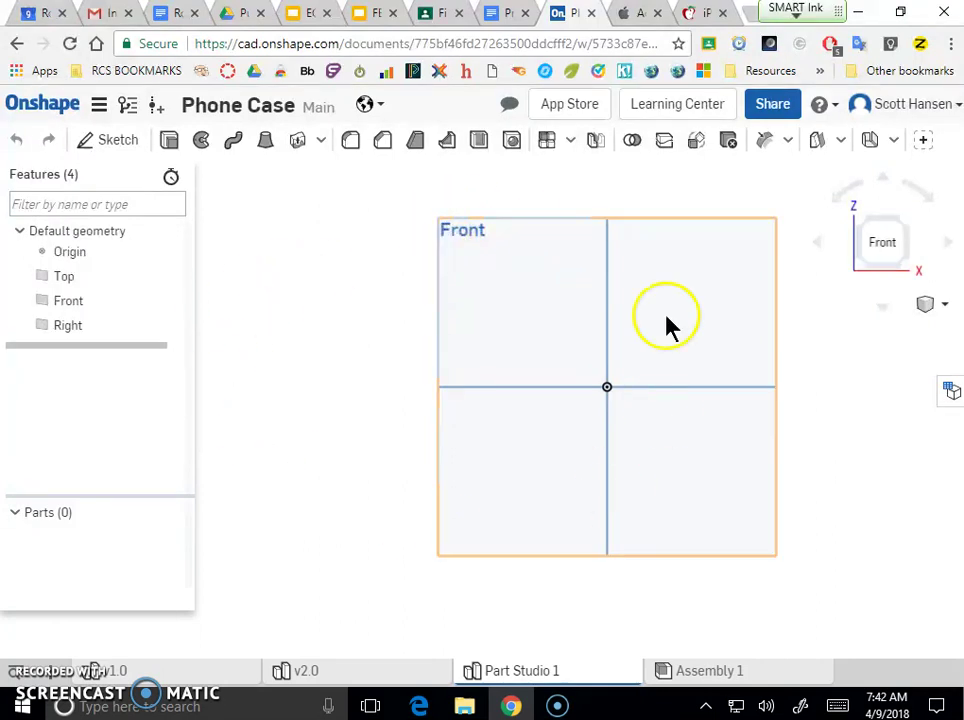
right_click_drag(736, 456, 705, 470)
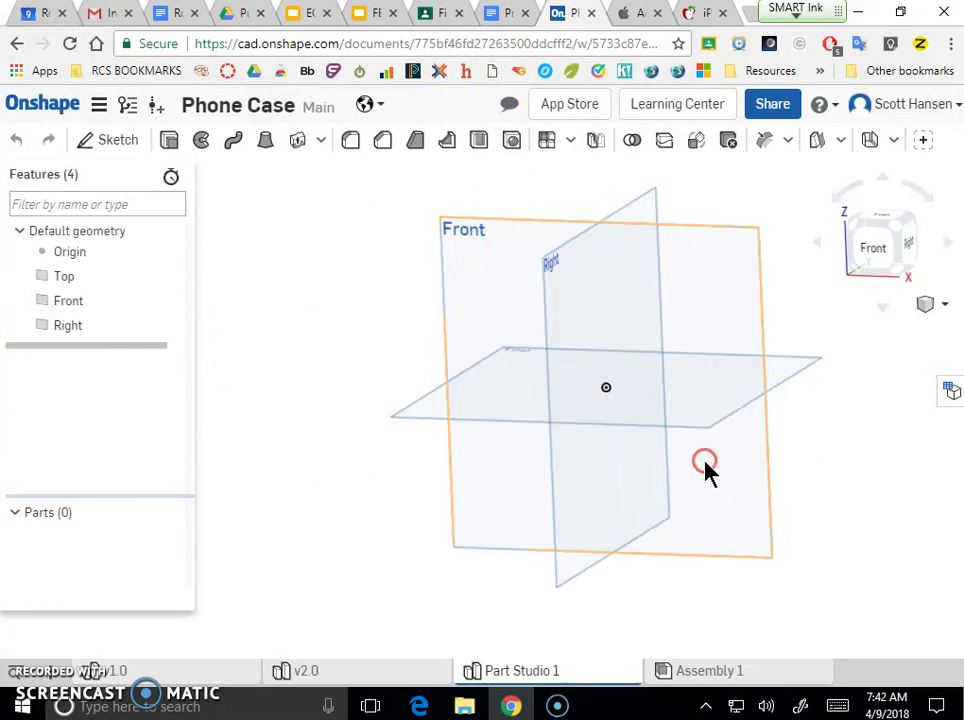
left_click(925, 304)
left_click(875, 340)
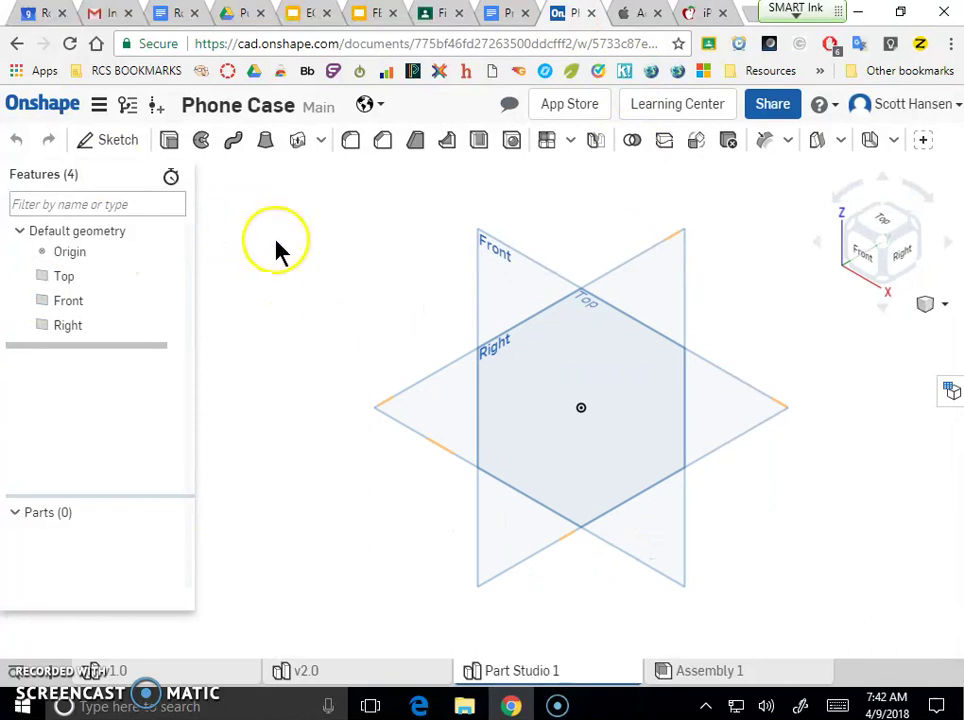
left_click(109, 146)
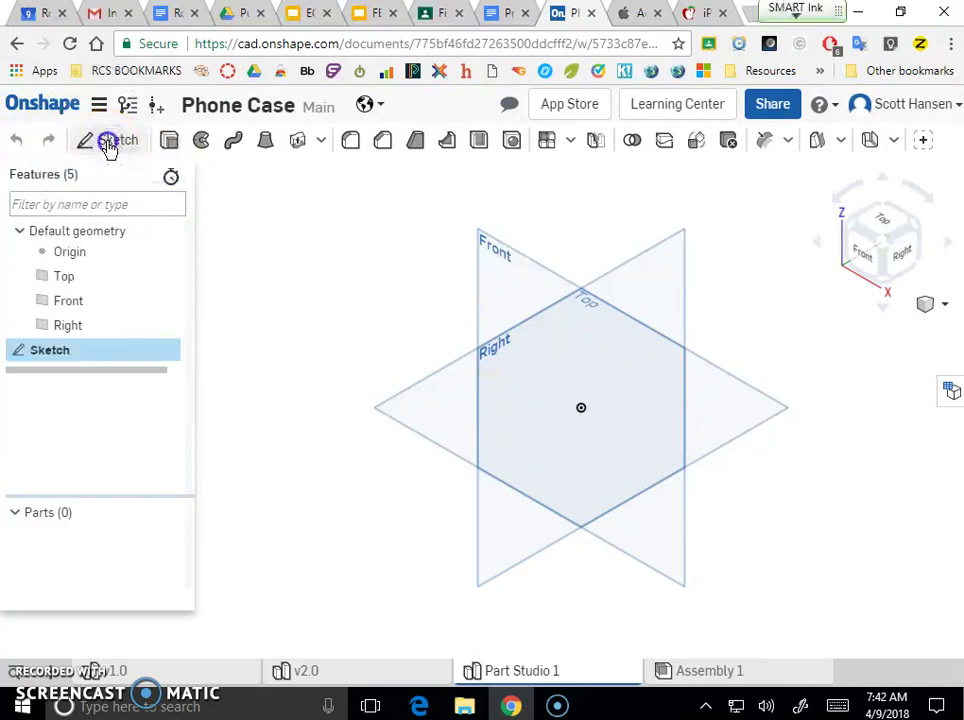
left_click(491, 291)
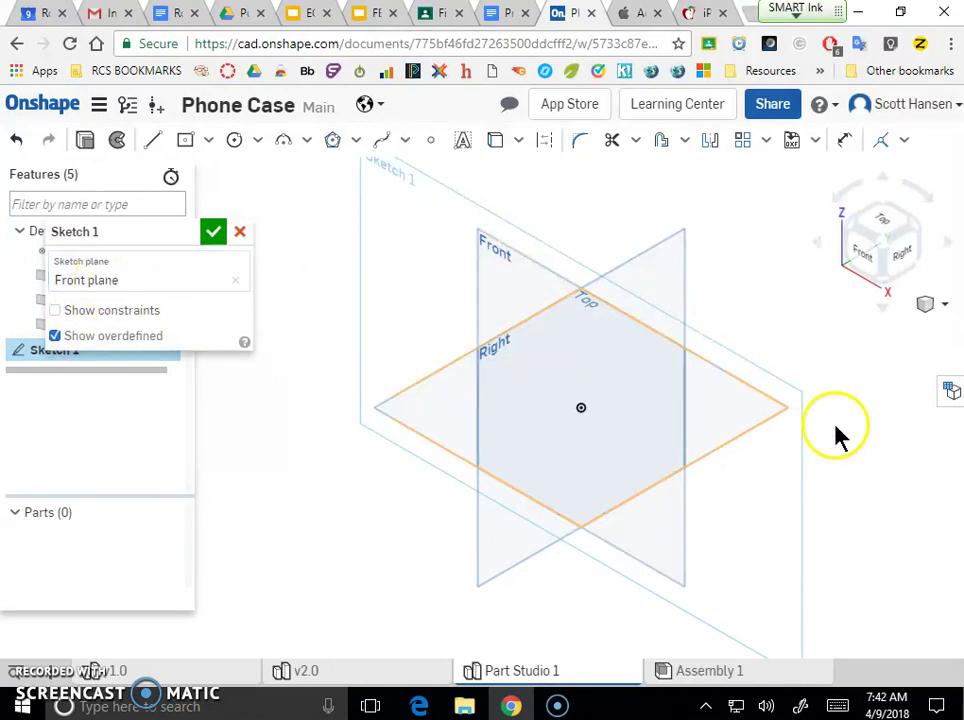
left_click(865, 273)
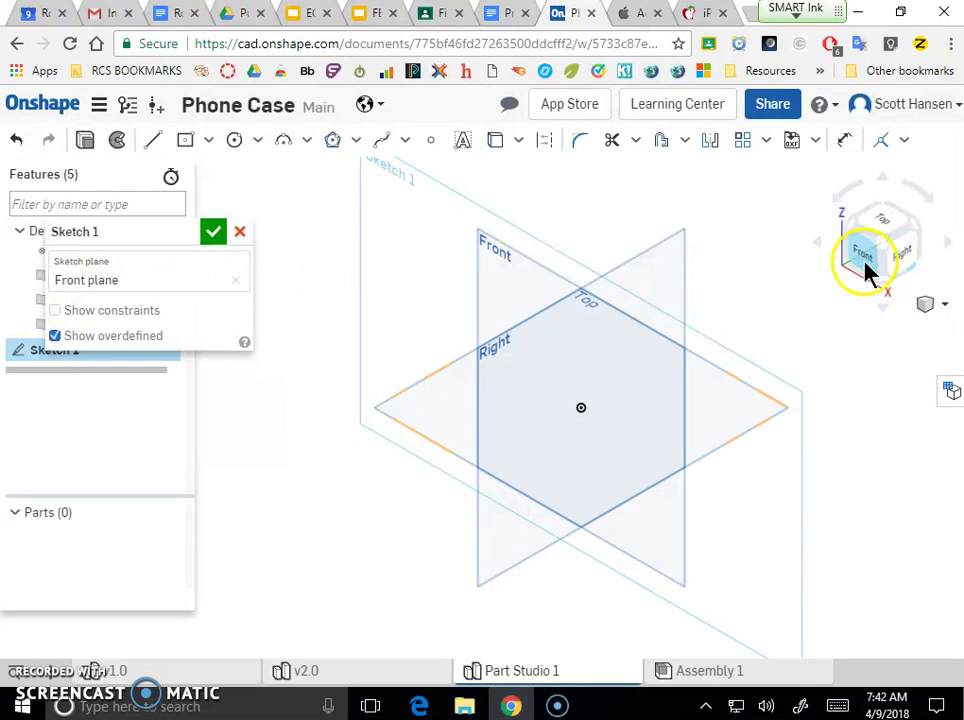
scroll(615, 365, "down", 2)
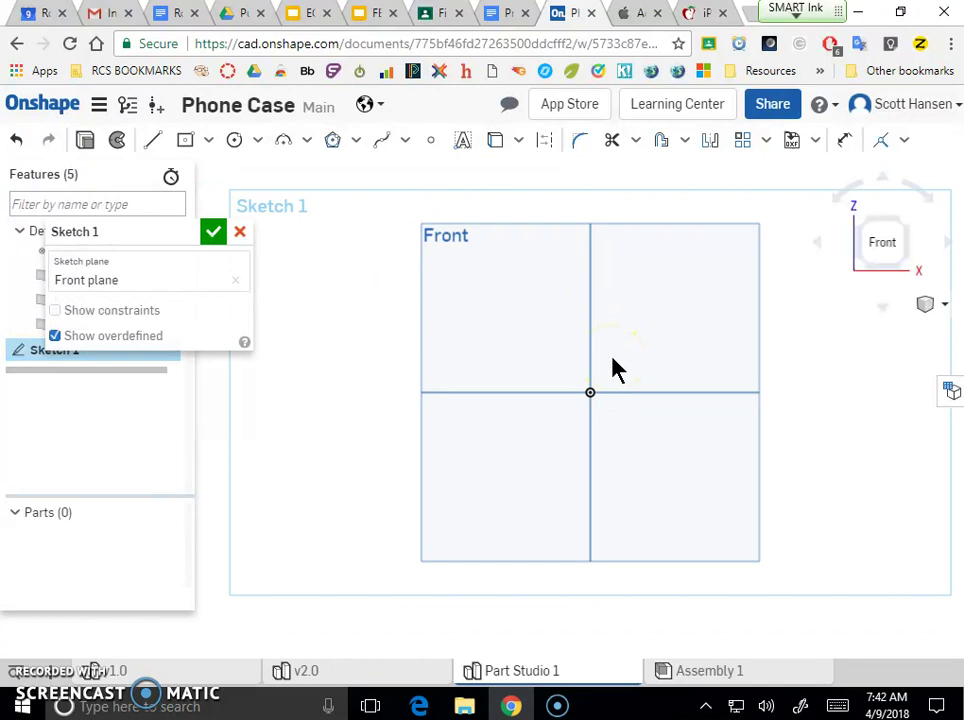
Step: Recheck the phone's front view in the Apple PDF, and sketch a center point rectangle about 101 by 180 mm on the Onshape sketch origin
left_click(622, 13)
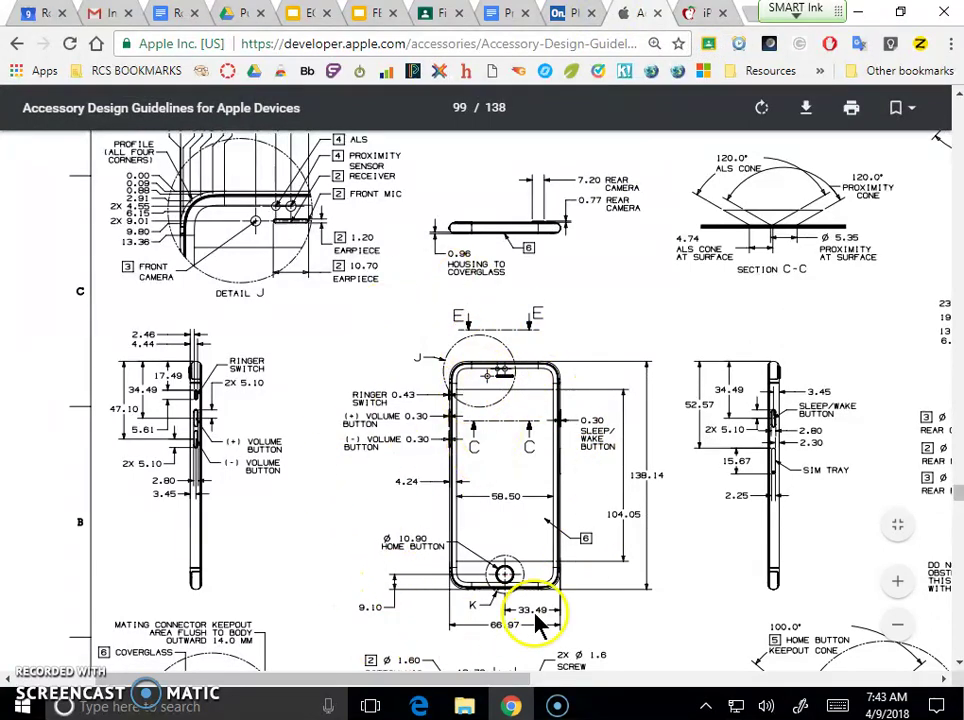
left_click(572, 15)
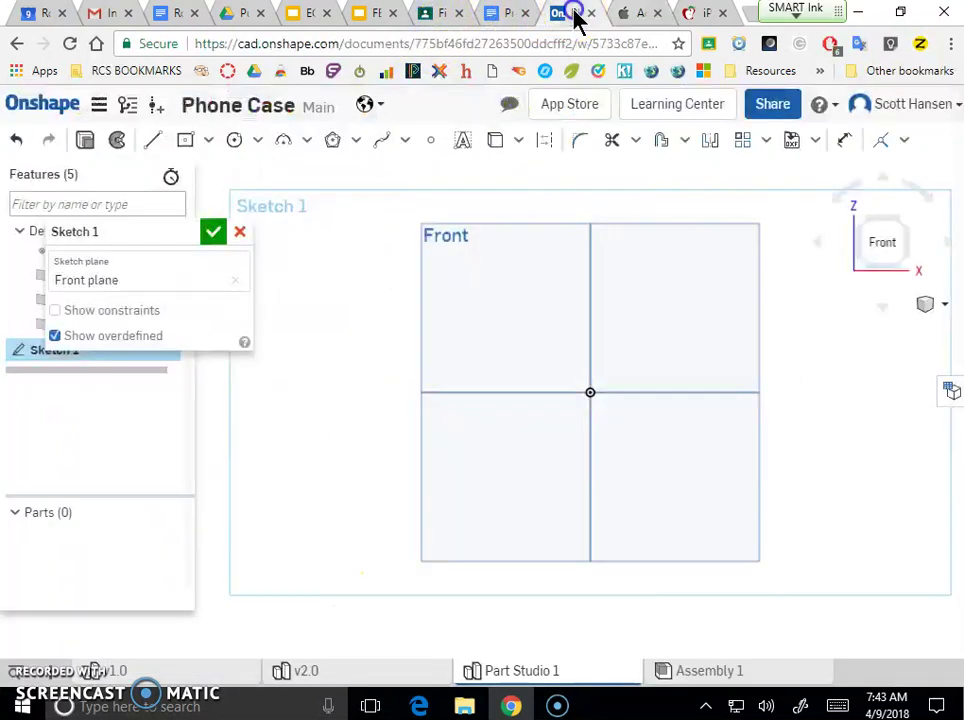
left_click(207, 141)
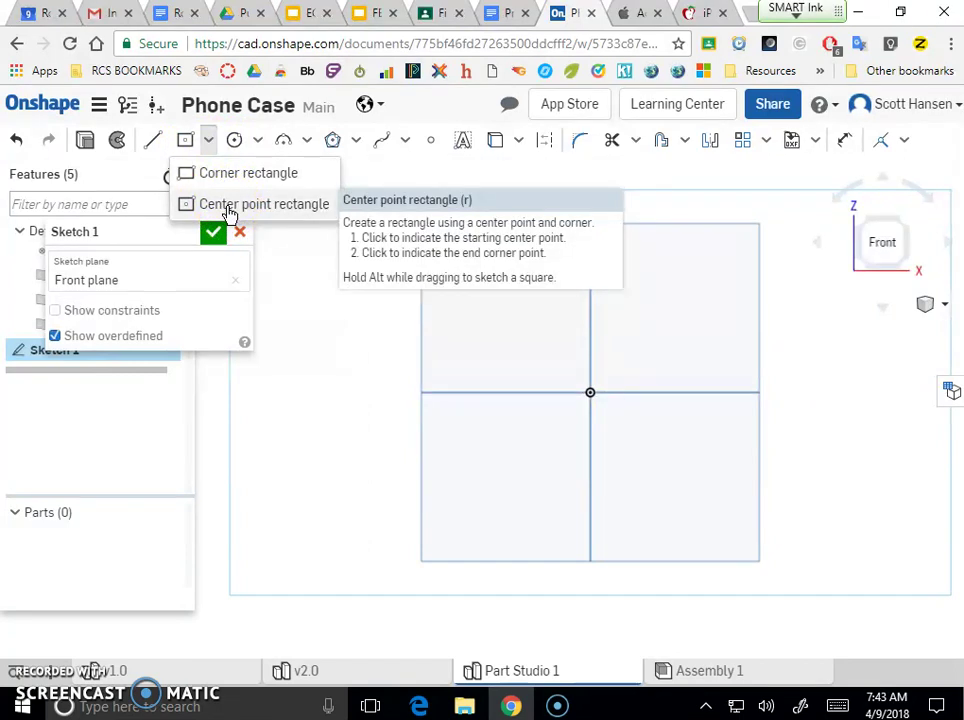
left_click(228, 206)
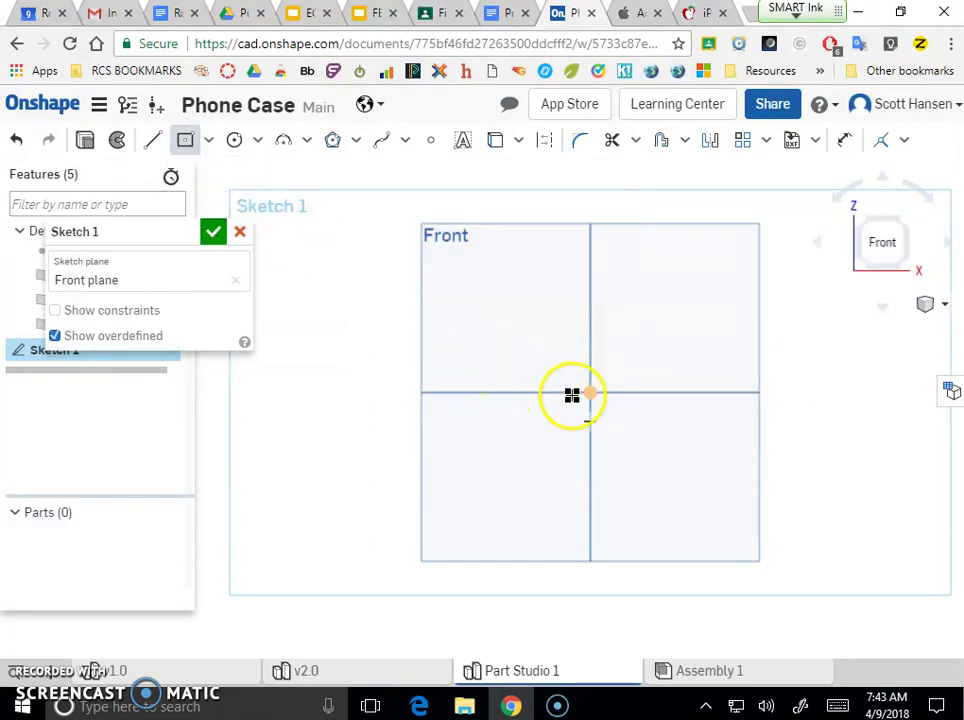
left_click(588, 392)
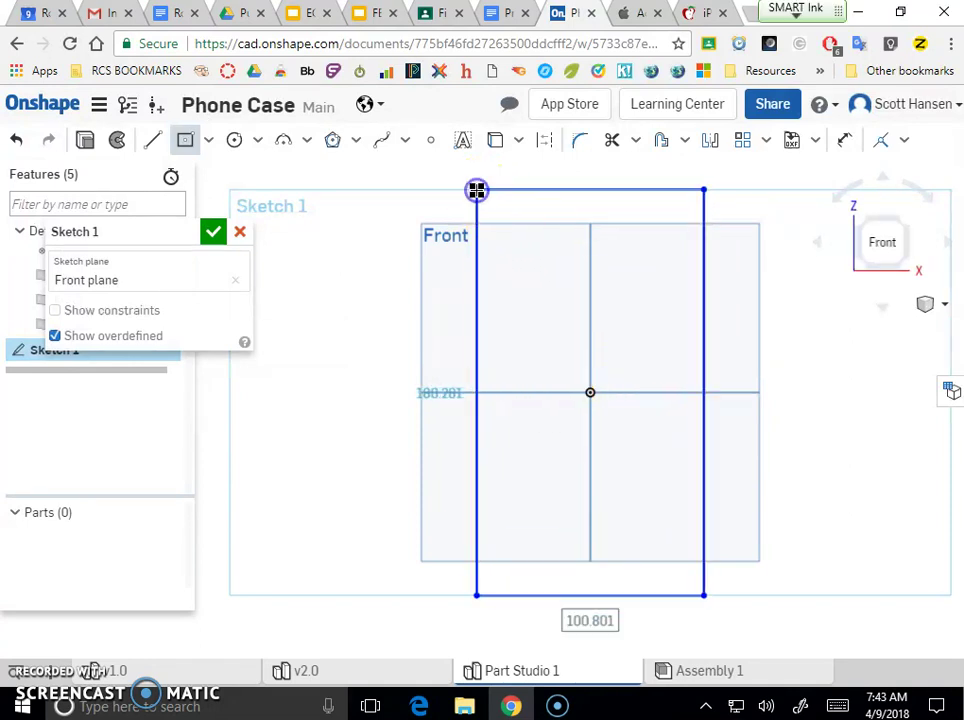
left_click(476, 190)
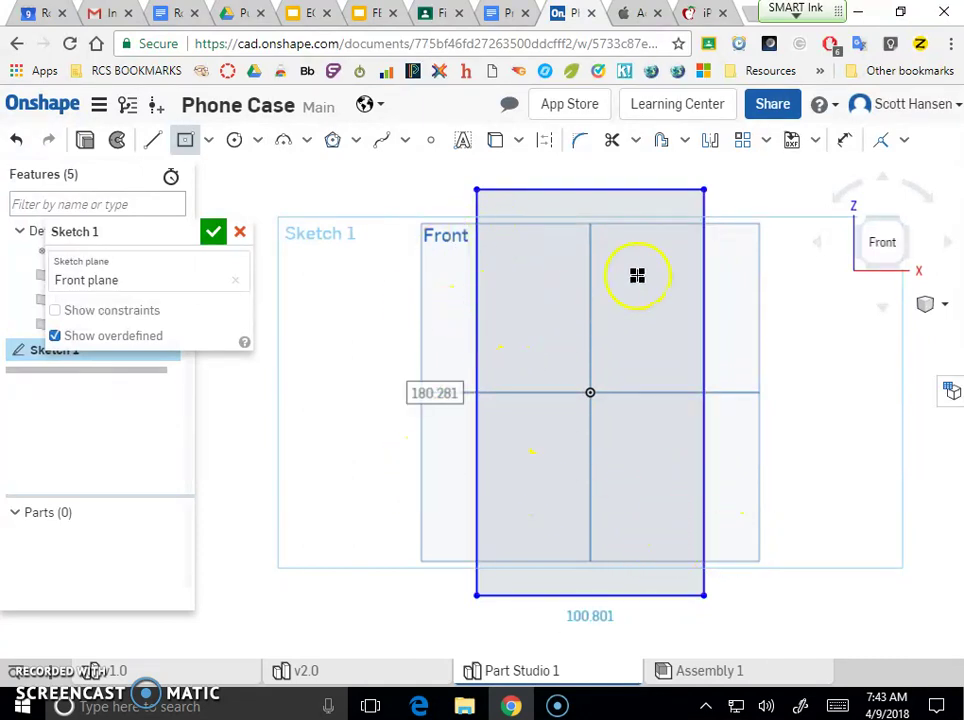
Step: Dimension the rectangle's vertical side to 138.14 mm, taking the phone's overall height from the Apple drawing
left_click(742, 141)
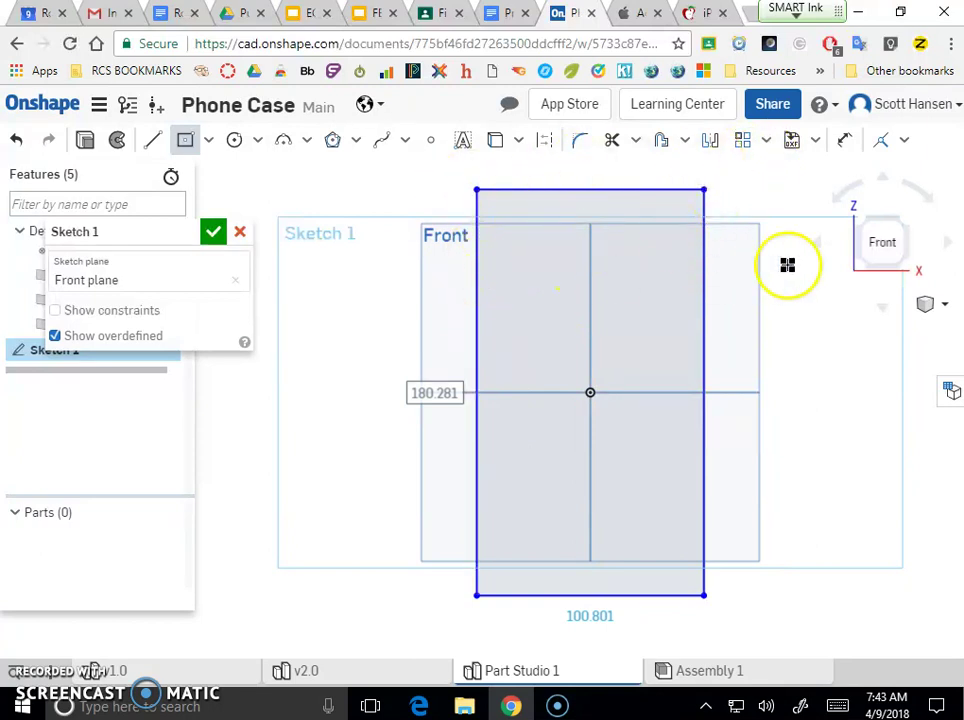
left_click(844, 144)
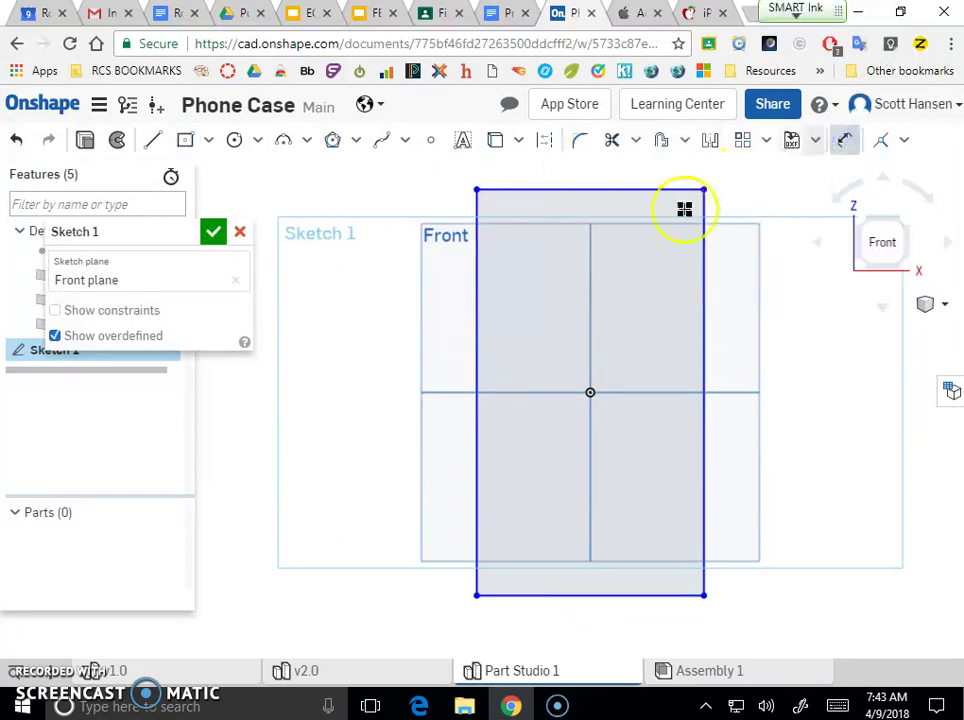
left_click(474, 324)
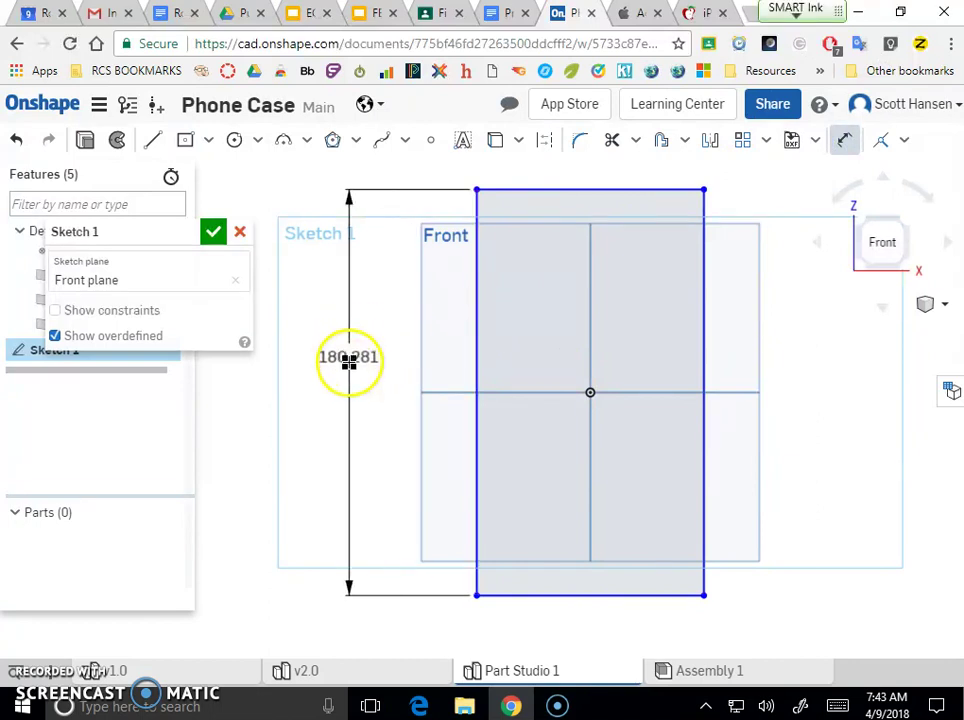
left_click(358, 366)
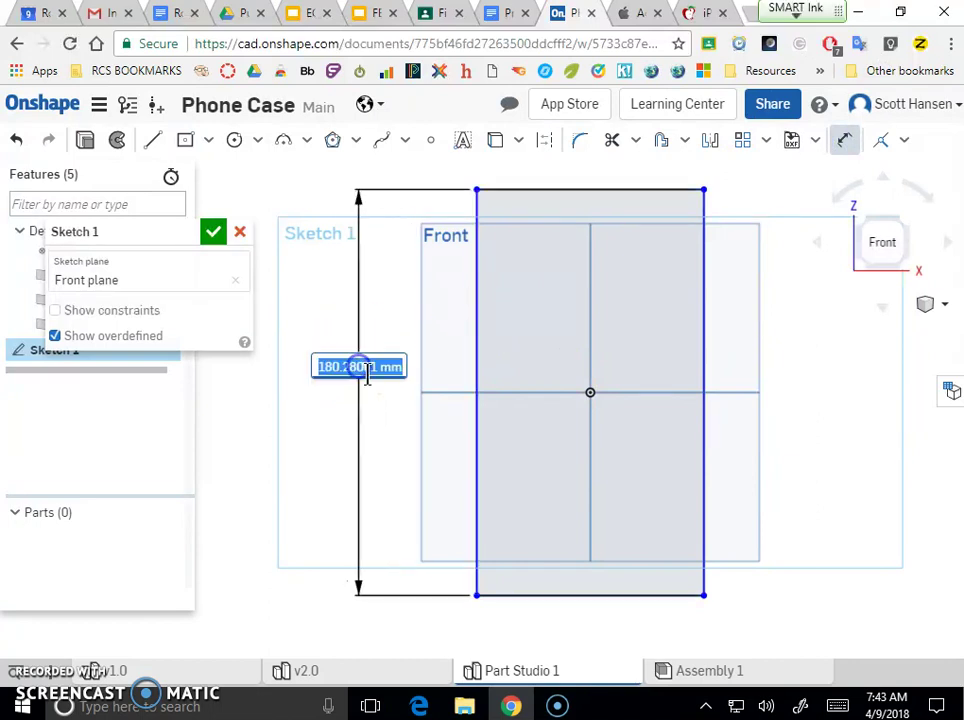
left_click(632, 14)
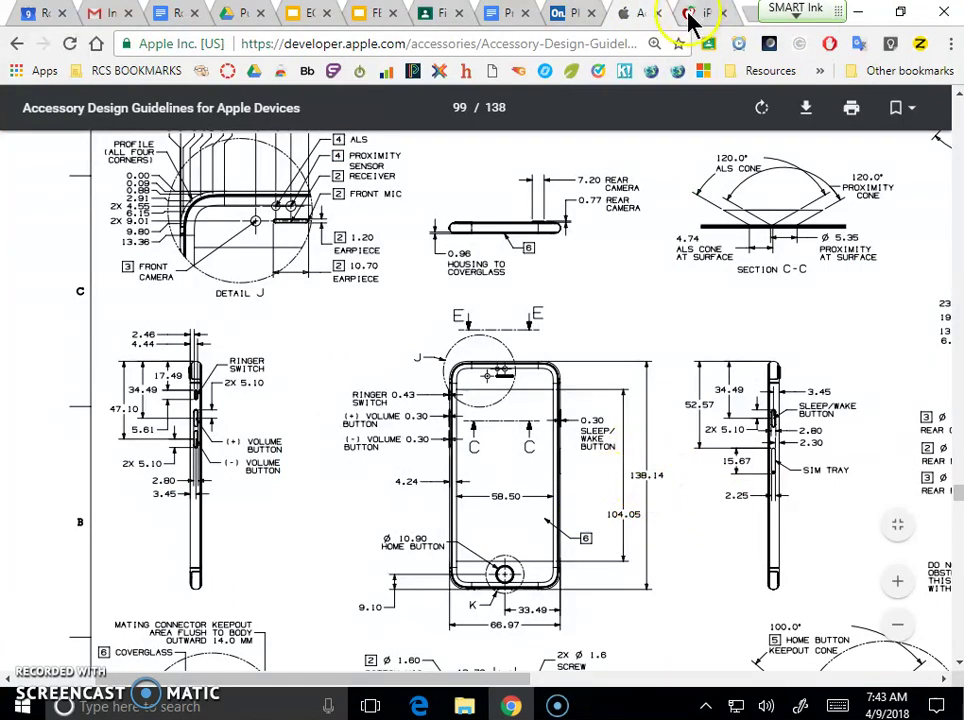
left_click(564, 14)
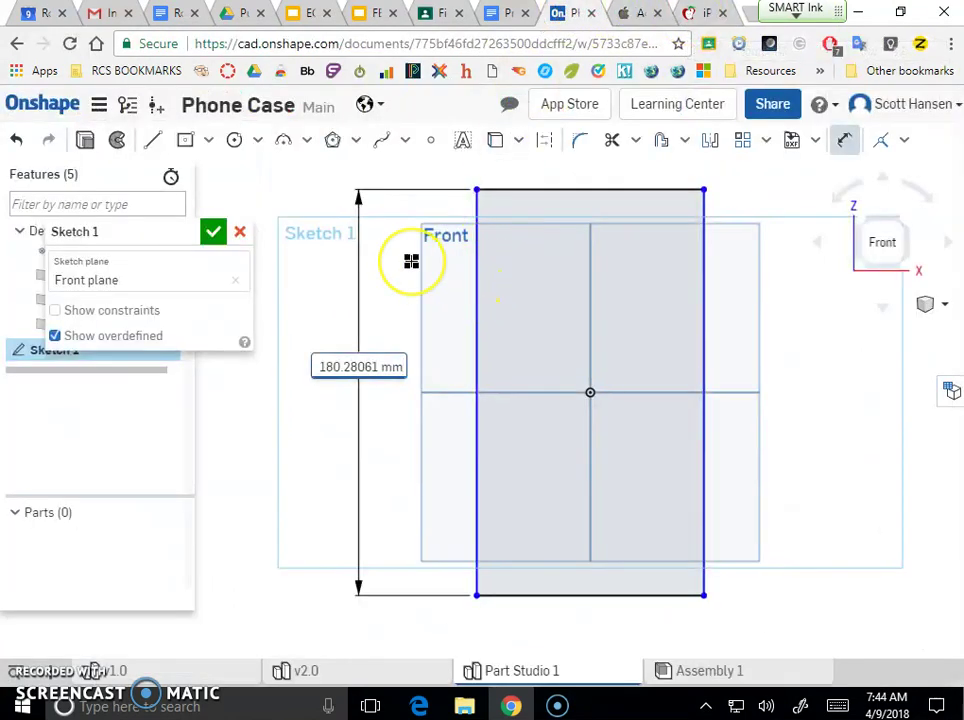
type("1")
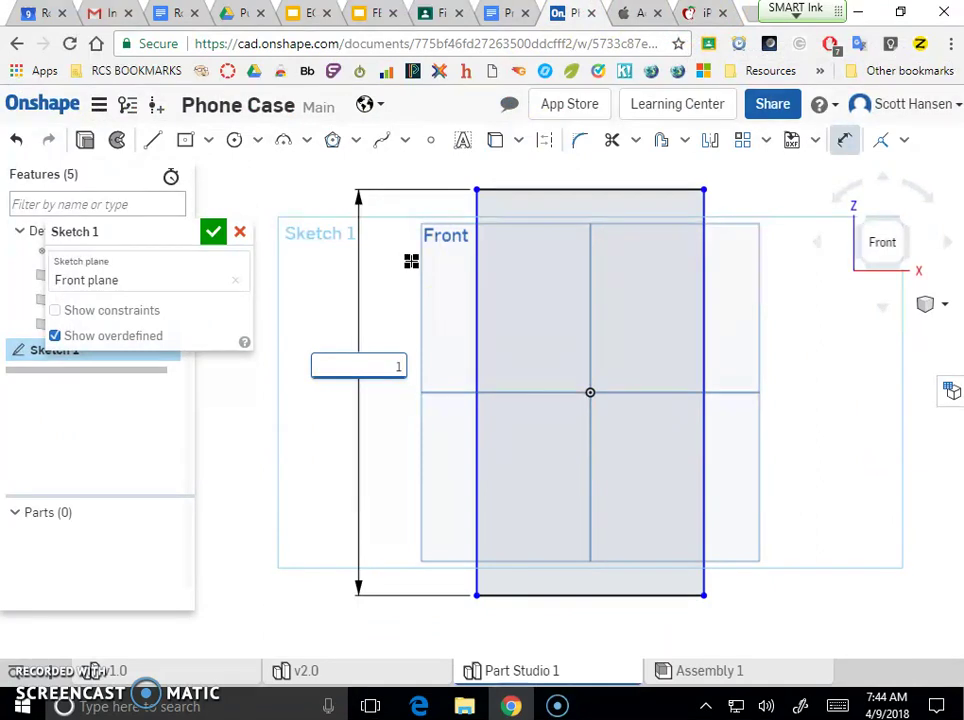
type("38.14")
key("Return")
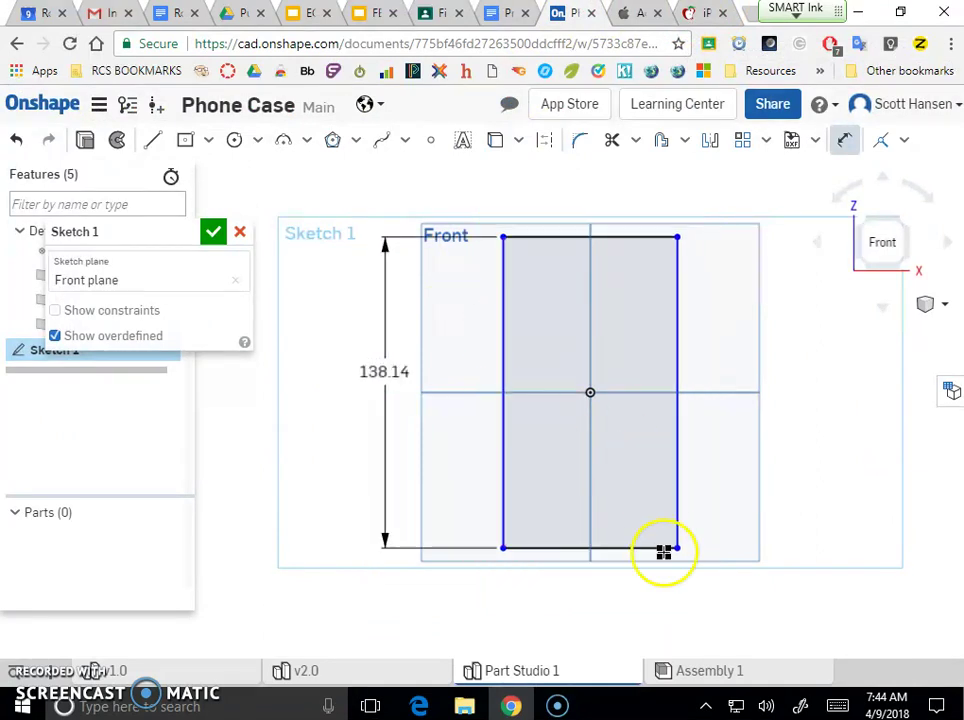
Step: Dimension the rectangle's width to 66.97 mm, taking the phone's overall width from the Apple drawing
left_click(611, 602)
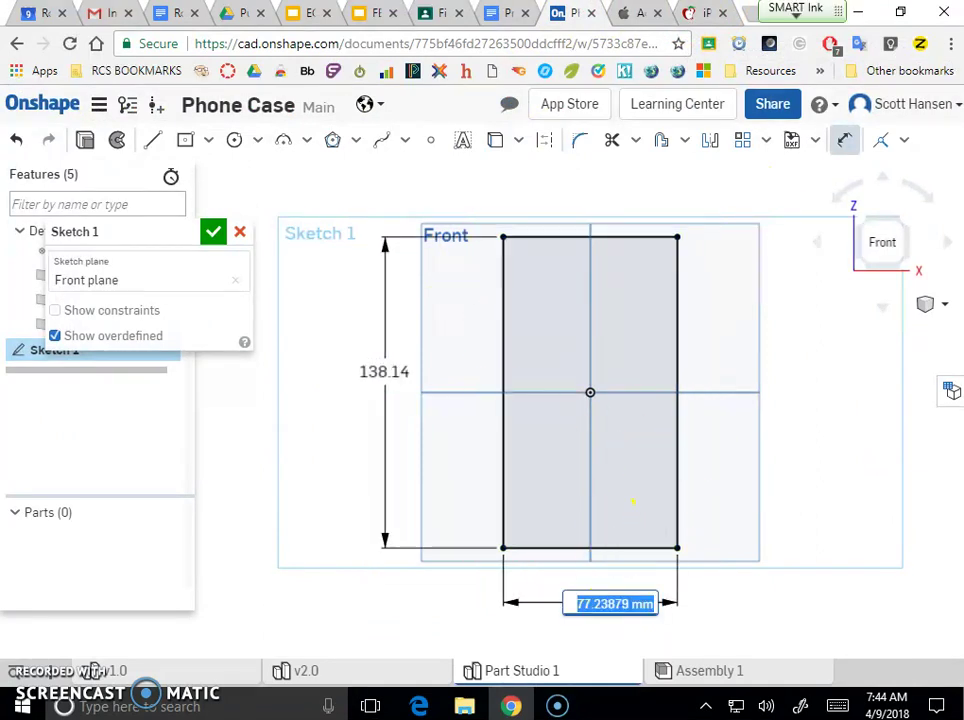
left_click(637, 13)
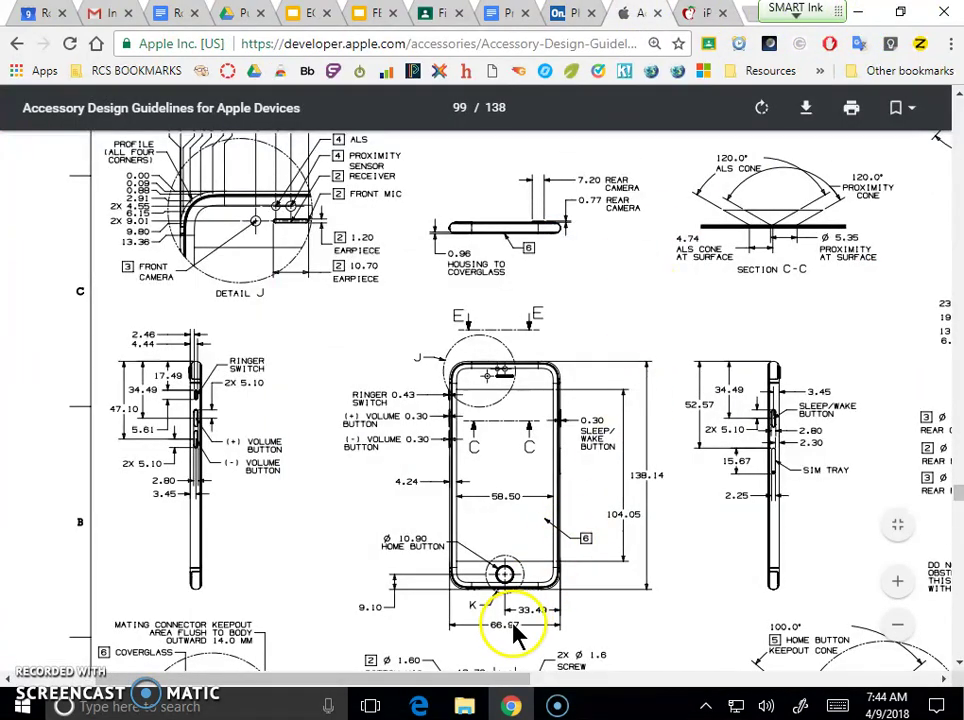
left_click(563, 15)
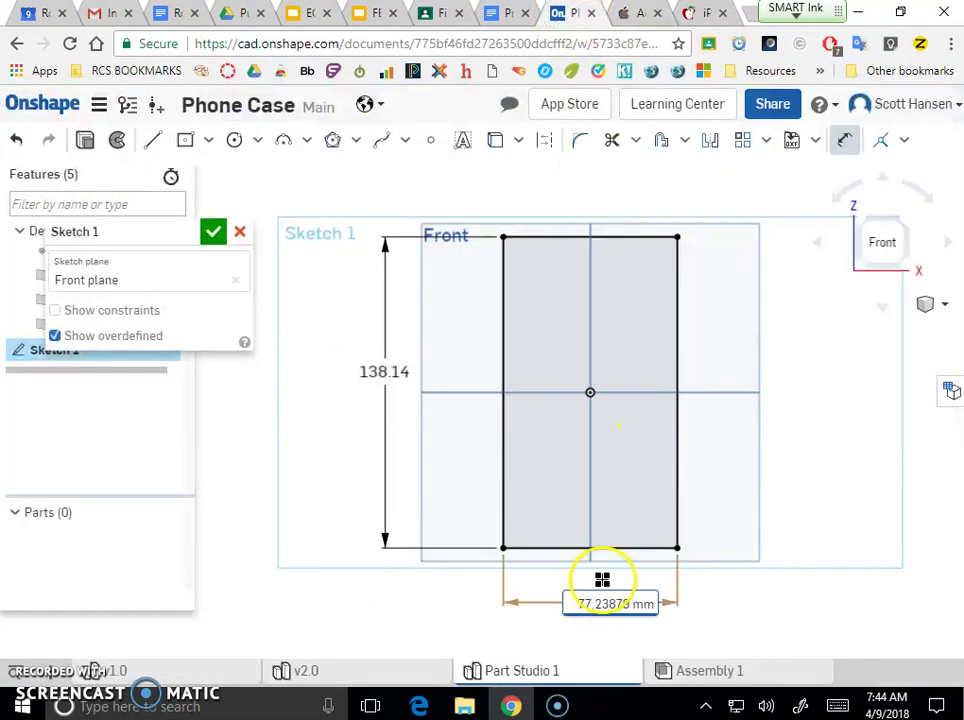
left_click_drag(570, 603, 689, 613)
type("66")
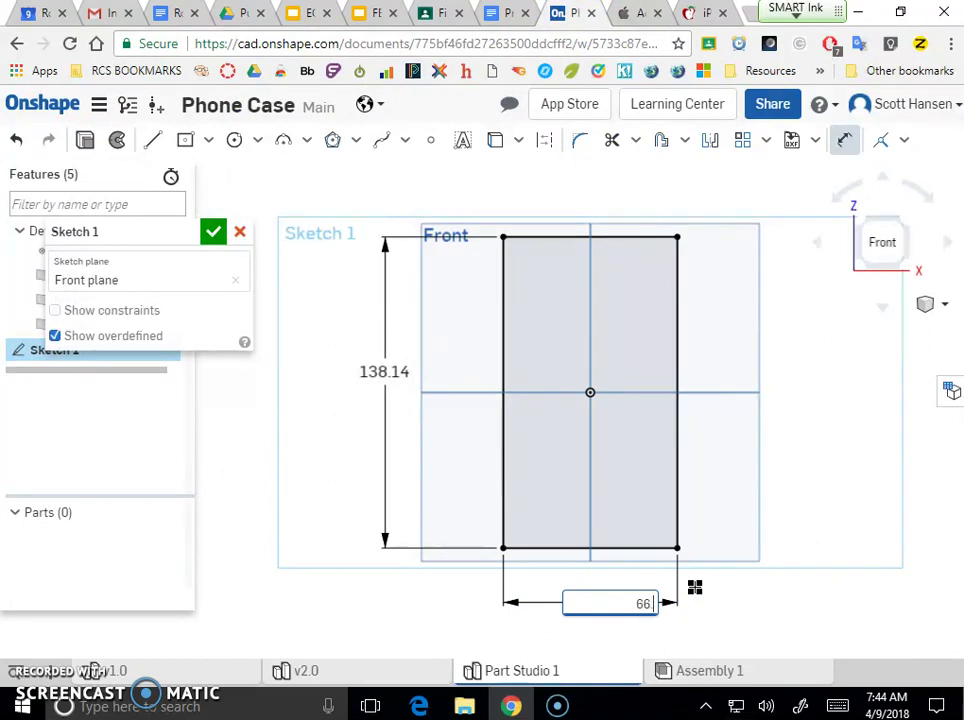
type(".97")
key("Return")
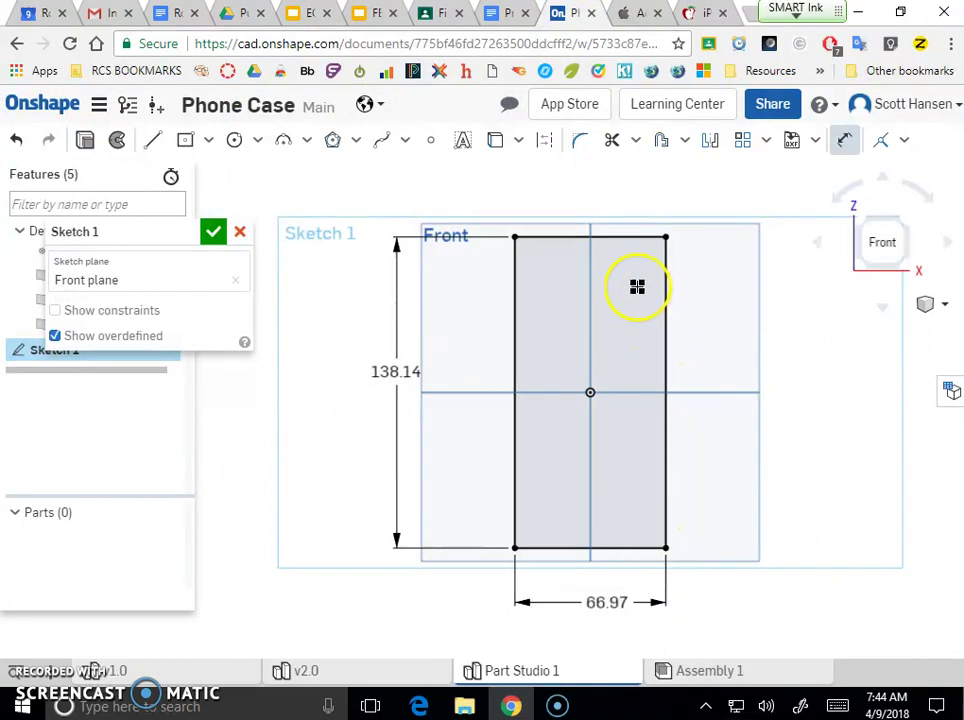
Step: Look up the corner dimension on the phone's rear view in the Apple PDF, and fillet the Onshape rectangle's upper-left corner at 6.88 mm
left_click(636, 14)
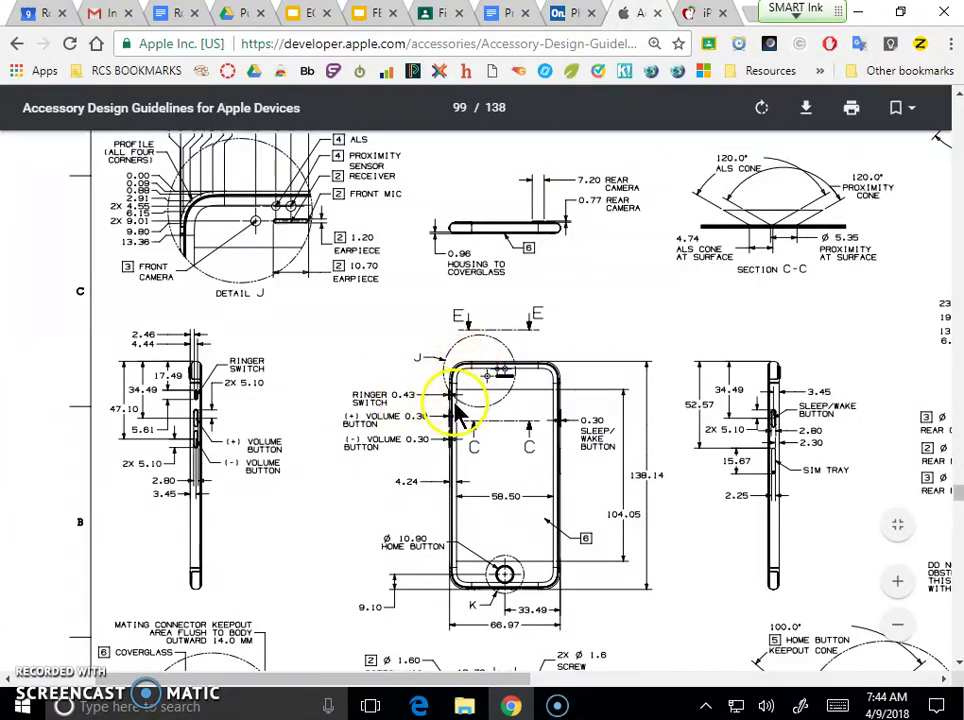
middle_click(639, 428)
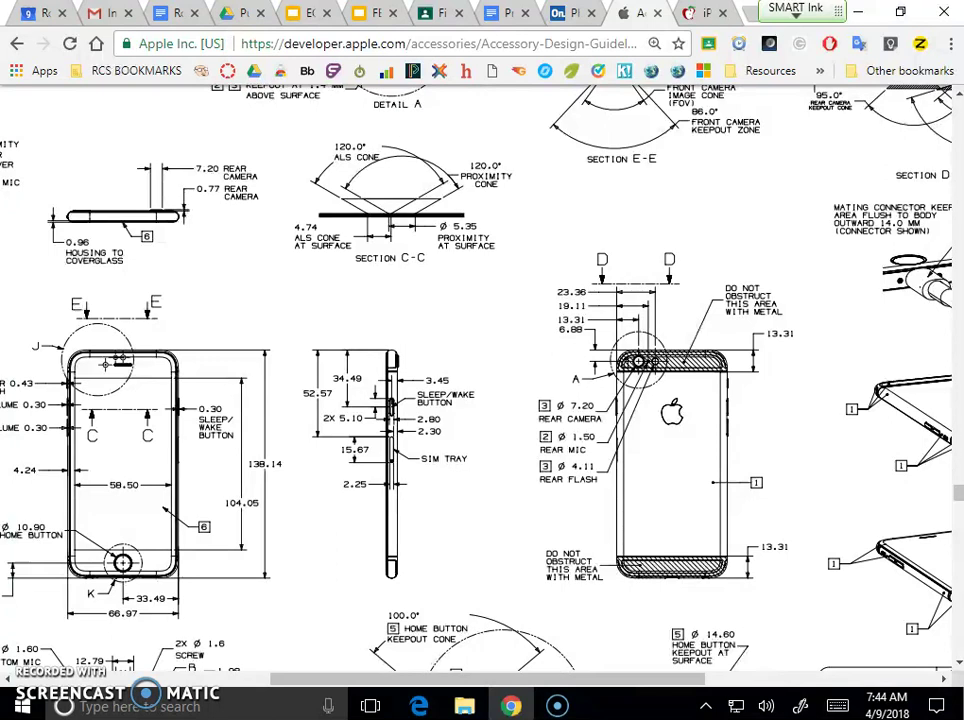
left_click(567, 13)
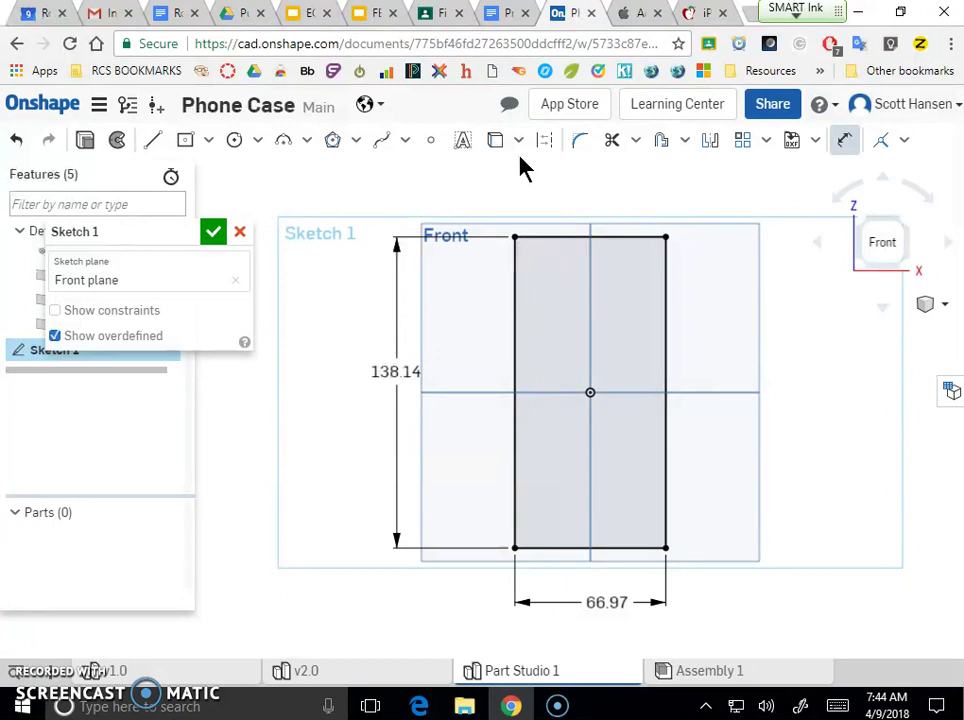
left_click(577, 142)
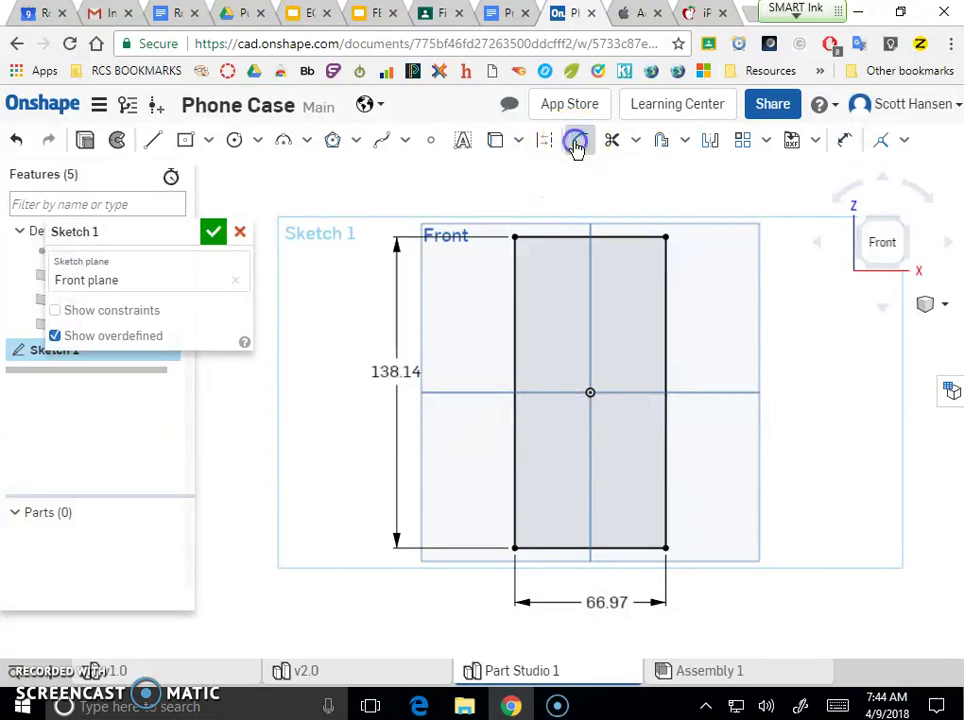
left_click(516, 237)
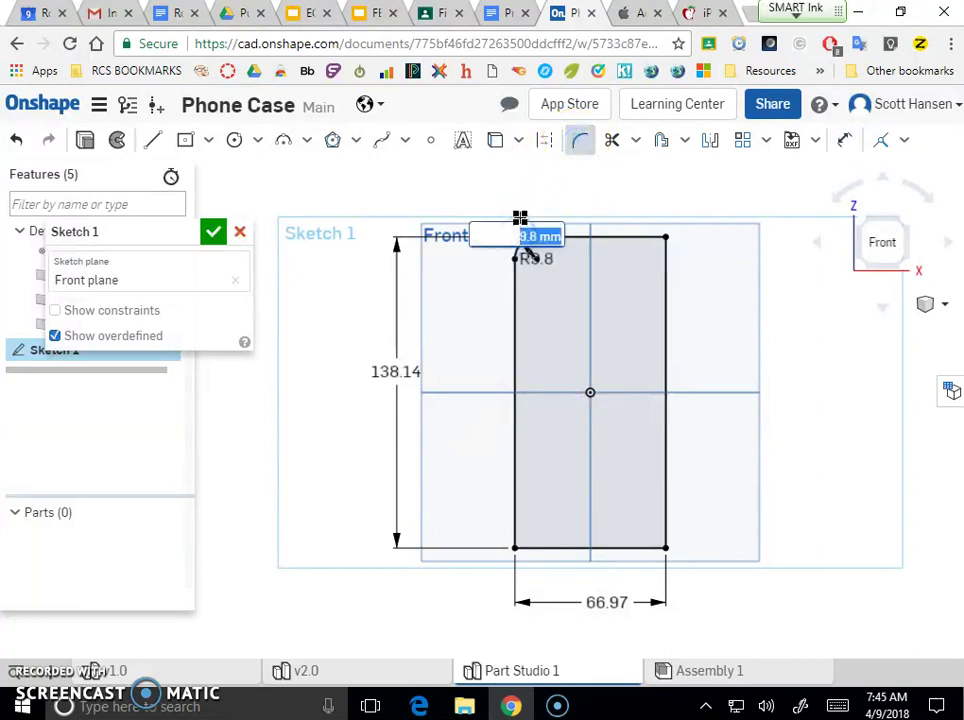
type("6.88")
key("Return")
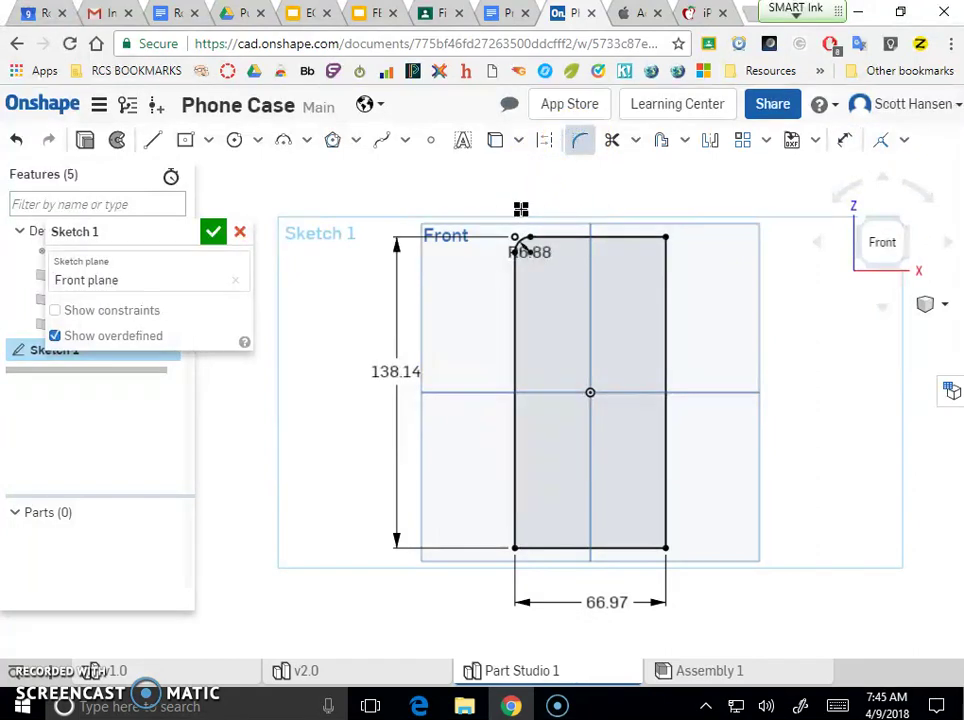
Step: Recheck the Apple drawing, fillet the rectangle's other three corners at 6.88 mm in Onshape, and finish the sketch
left_click(643, 15)
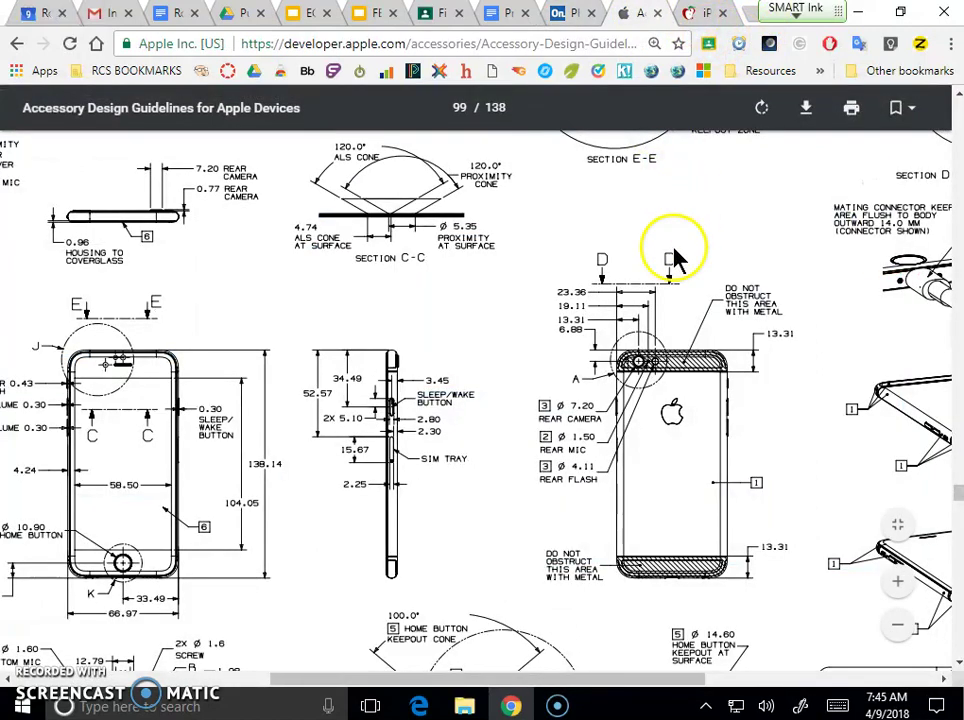
left_click(563, 15)
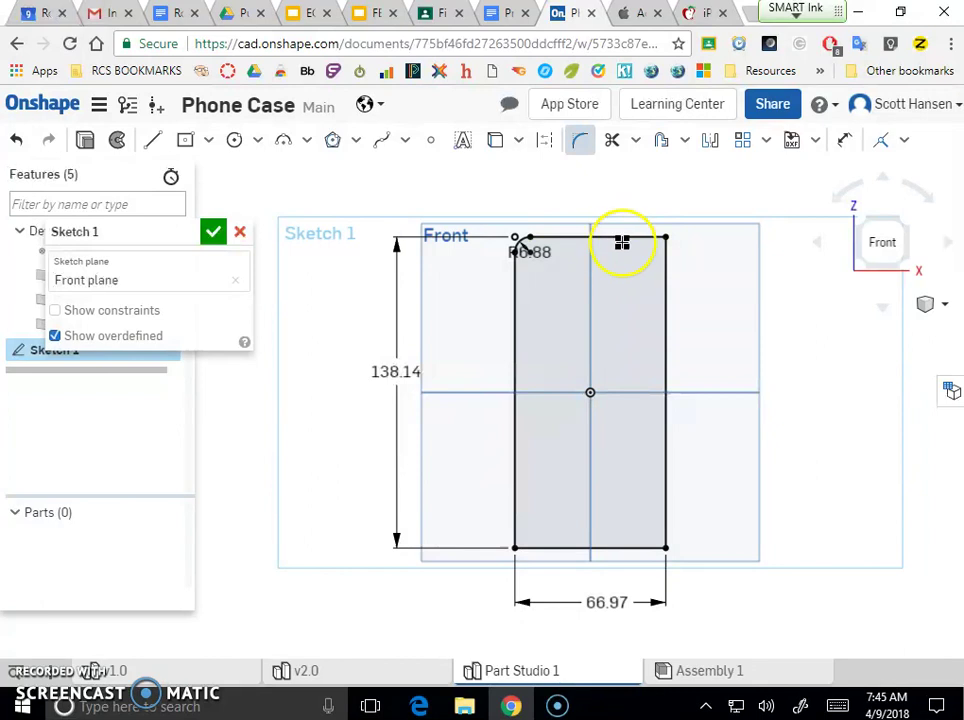
left_click(665, 236)
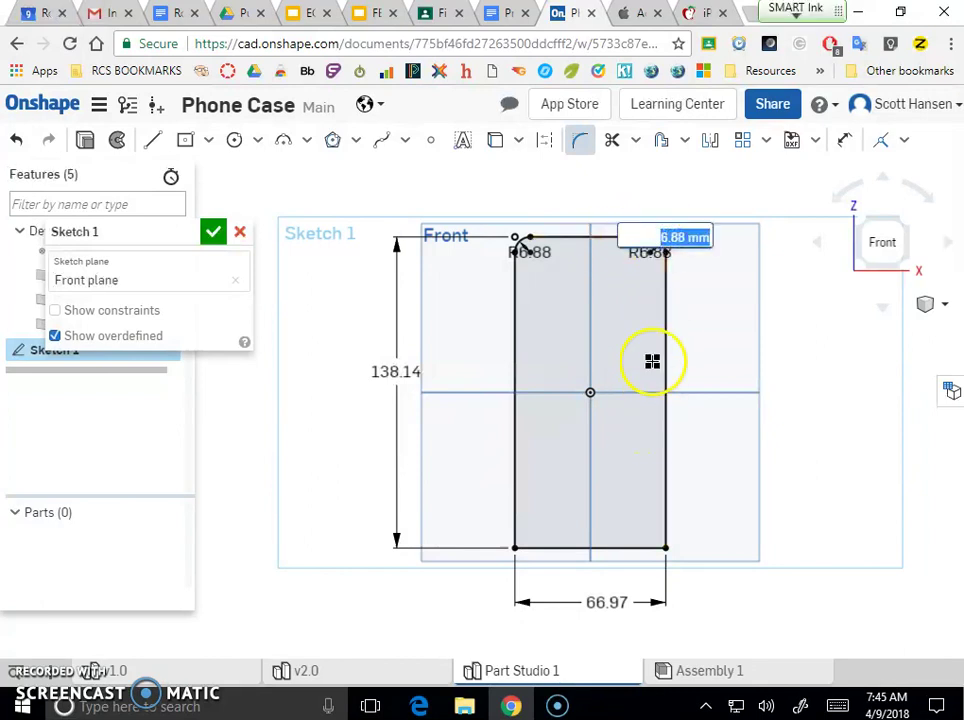
key("Return")
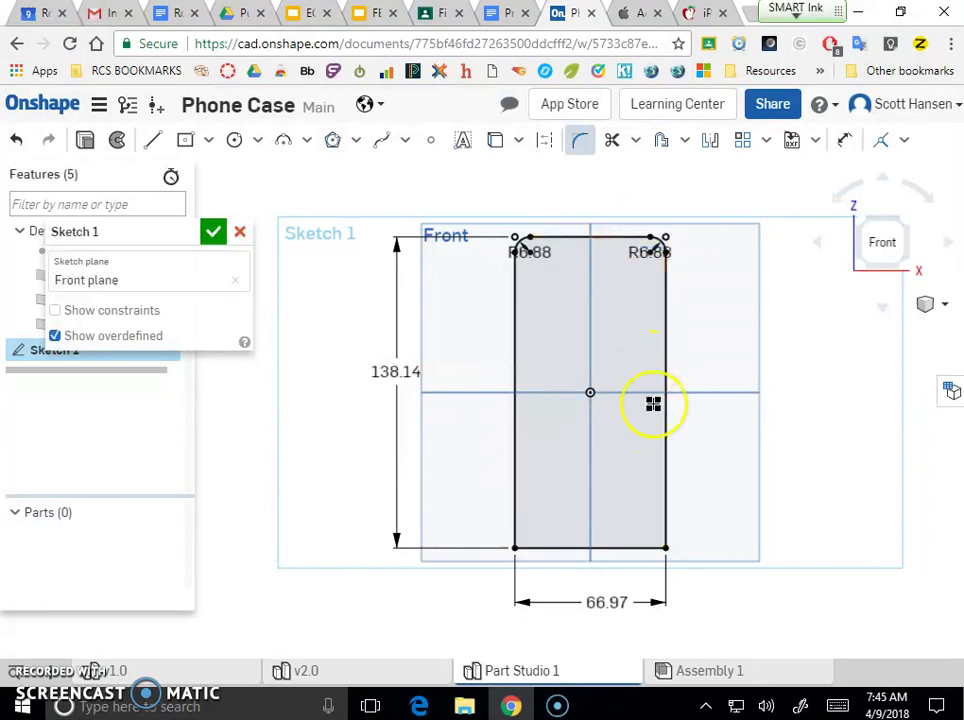
left_click(668, 549)
key("Return")
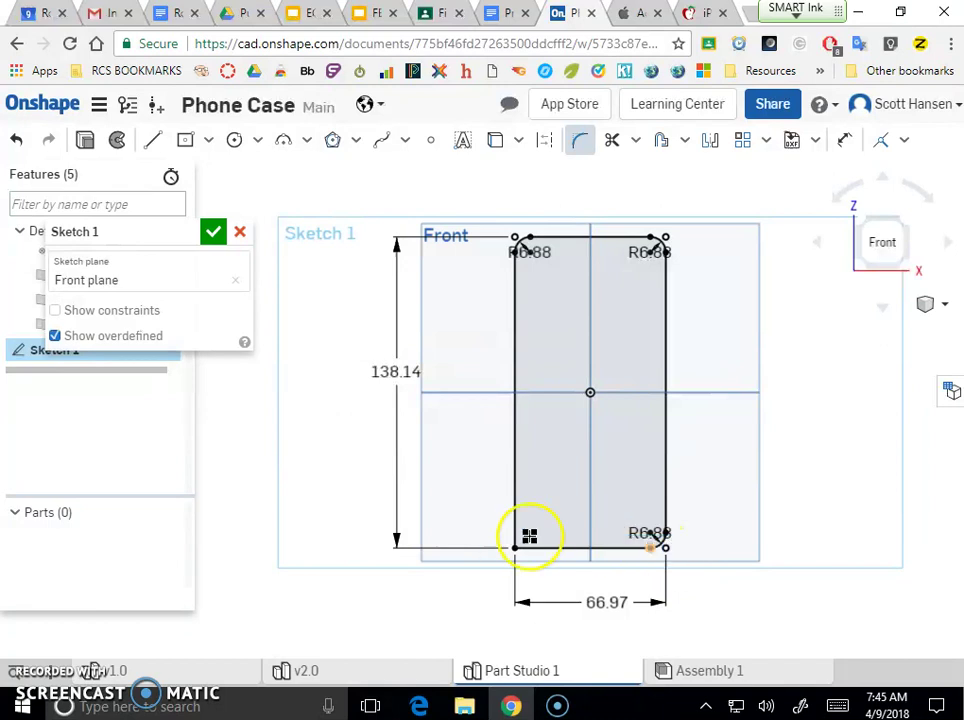
left_click(511, 547)
key("Return")
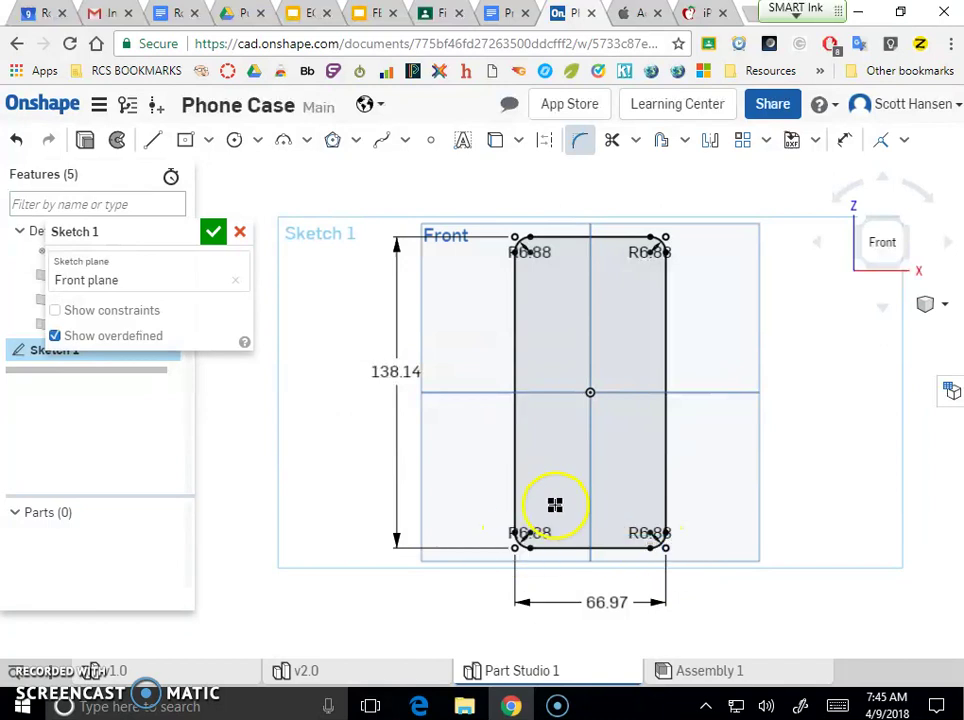
left_click(218, 233)
Step: Select the rounded rectangle's region for extruding, and look up the product thickness in Detail G of the Apple PDF
mouse_move(411, 316)
right_mouse_down()
mouse_move(467, 299)
mouse_move(522, 303)
mouse_move(463, 297)
mouse_move(560, 280)
right_mouse_up()
left_click(884, 237)
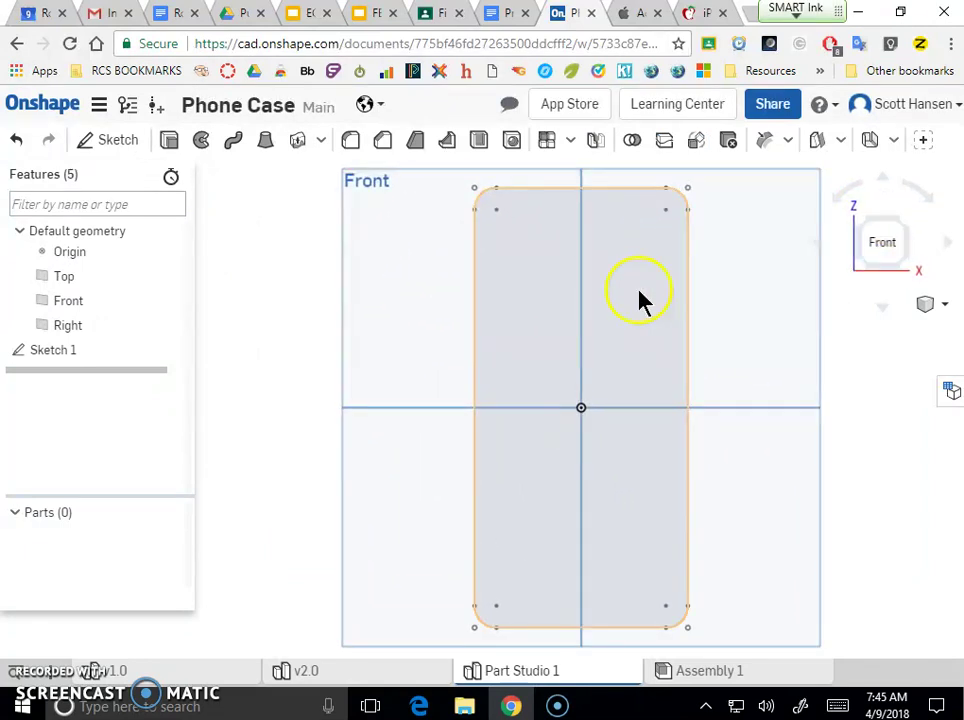
scroll(639, 288, "down", 3)
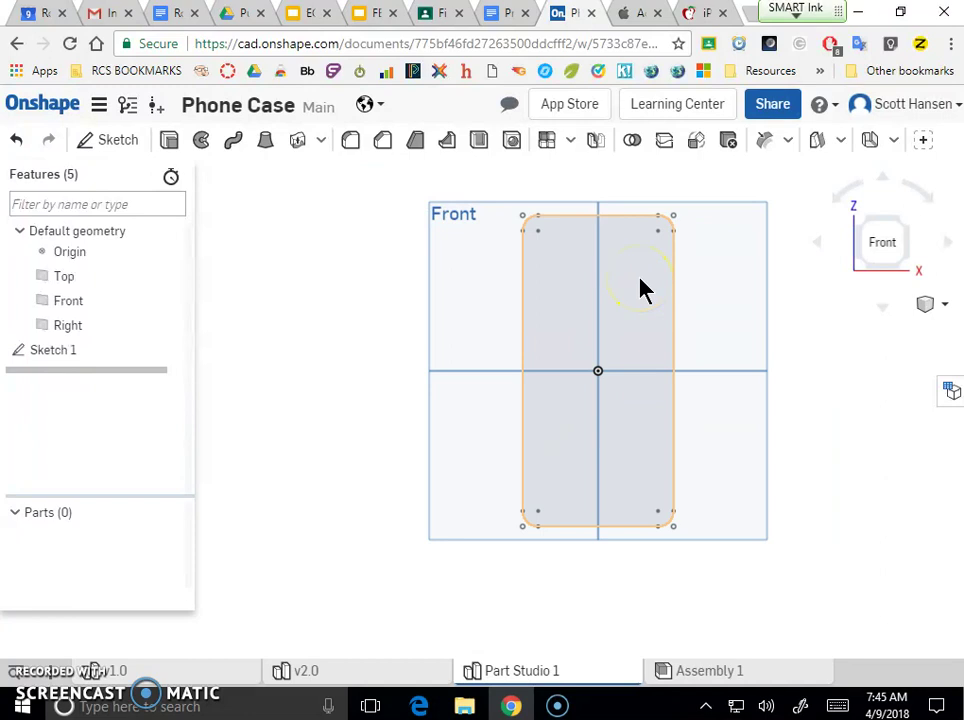
left_click(639, 280)
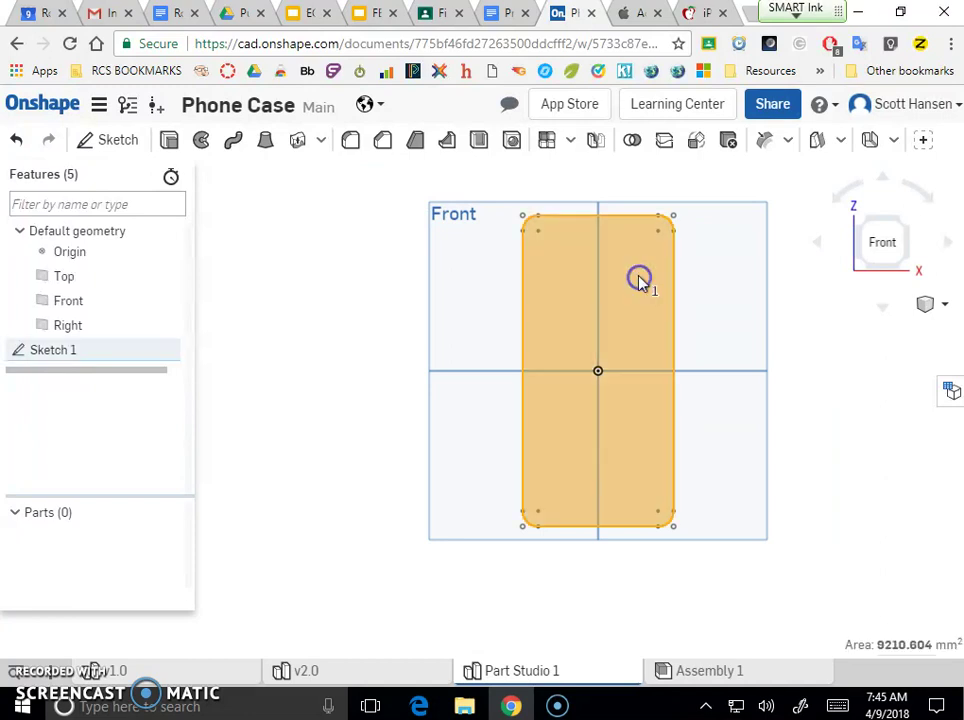
mouse_move(686, 306)
right_mouse_down()
mouse_move(732, 306)
mouse_move(645, 300)
right_mouse_up()
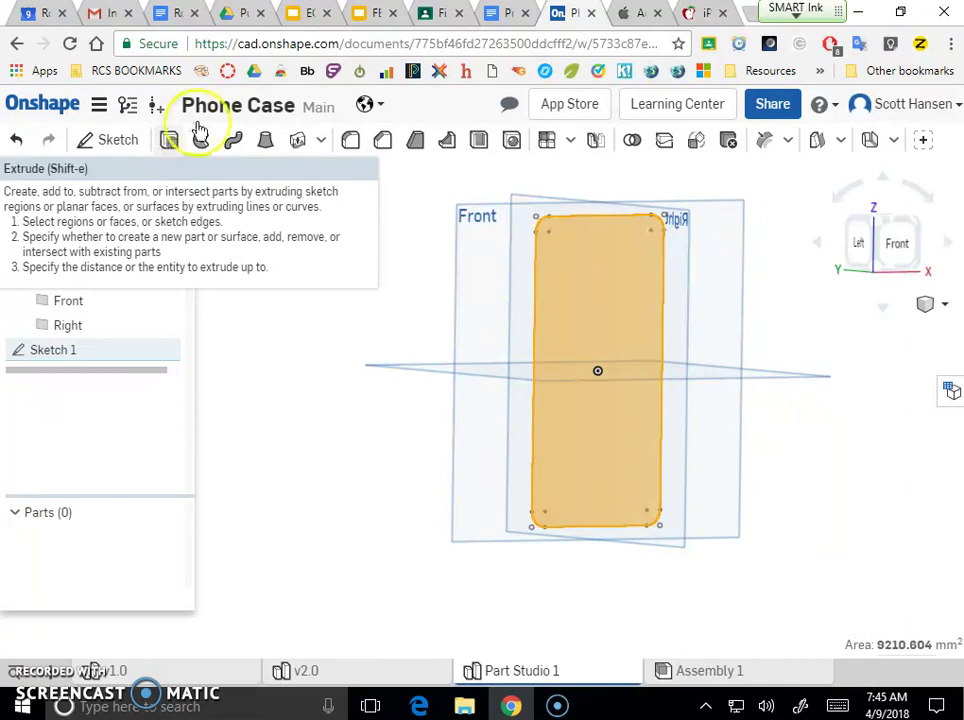
left_click(636, 12)
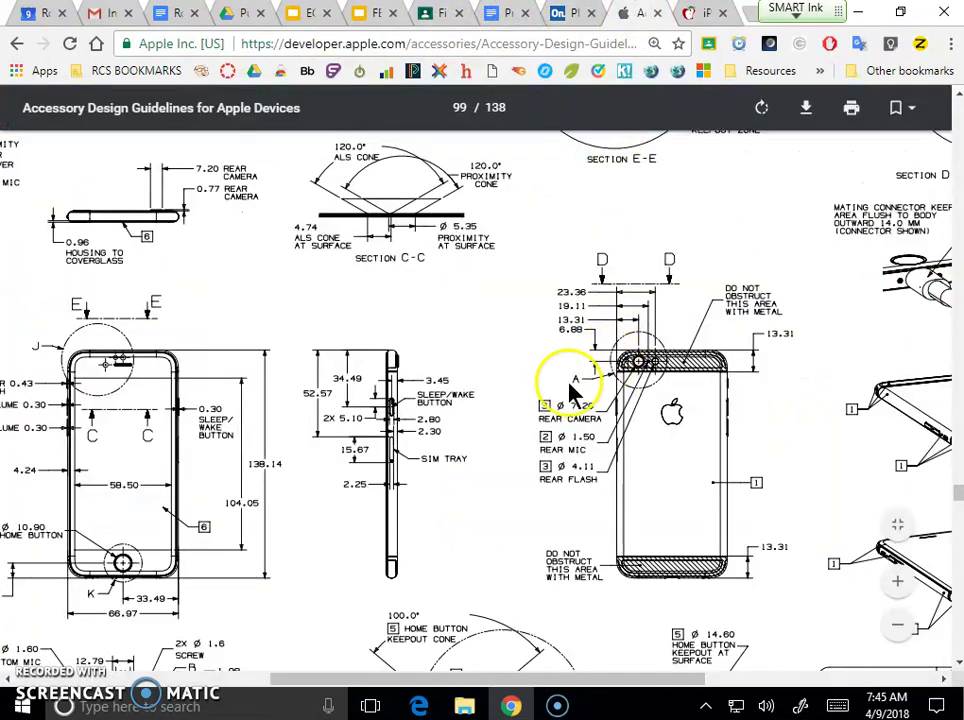
right_click(278, 436)
left_click(491, 450)
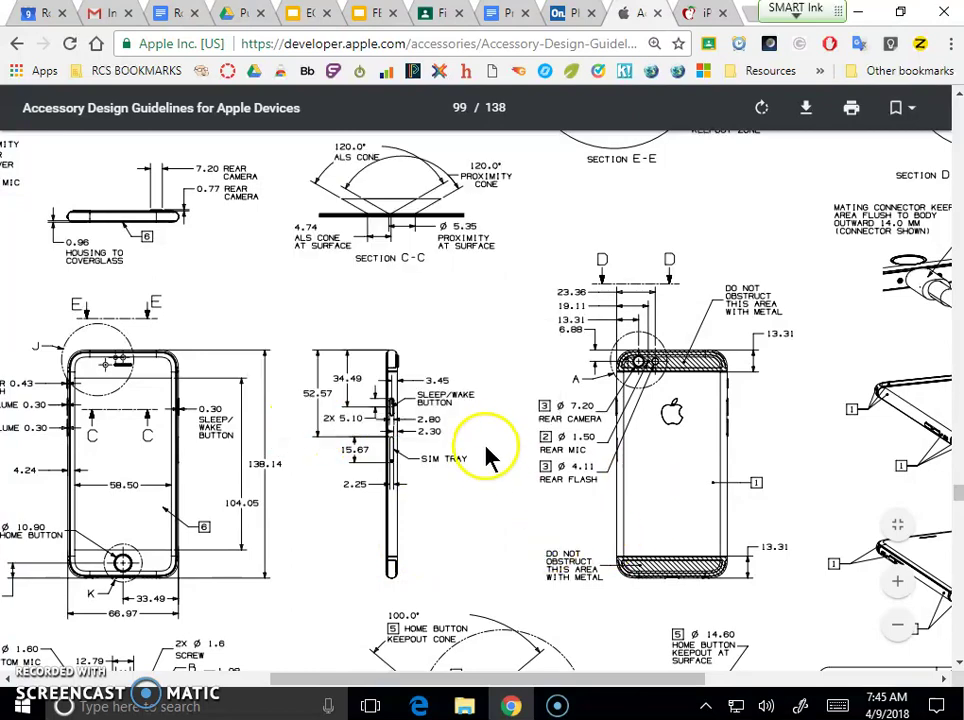
scroll(440, 458, "left", 1)
scroll(440, 458, "left", 5)
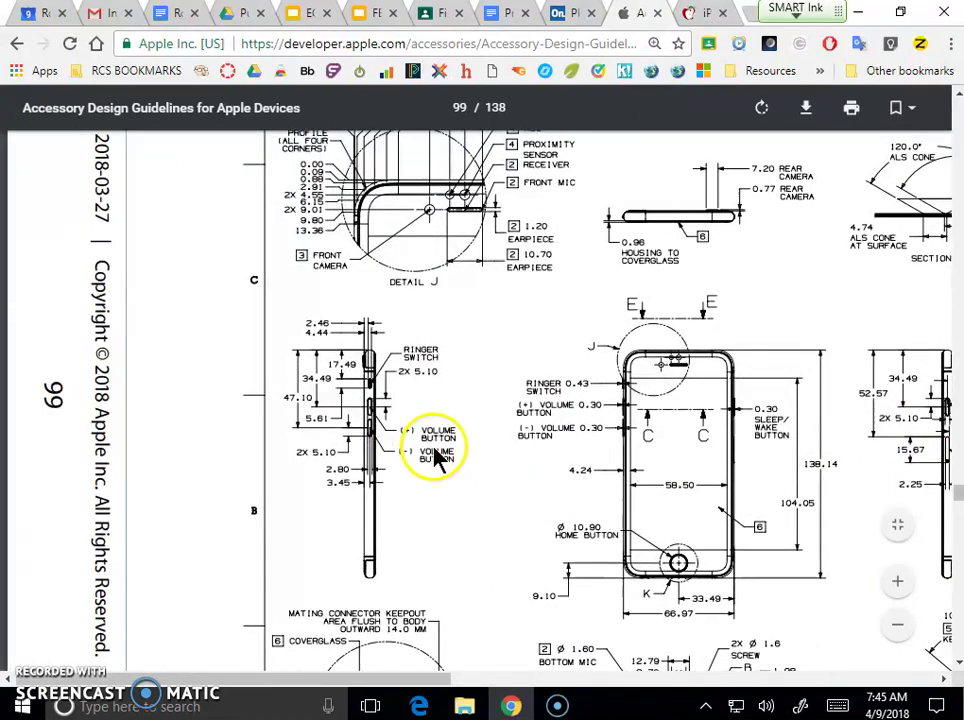
scroll(465, 525, "down", 4)
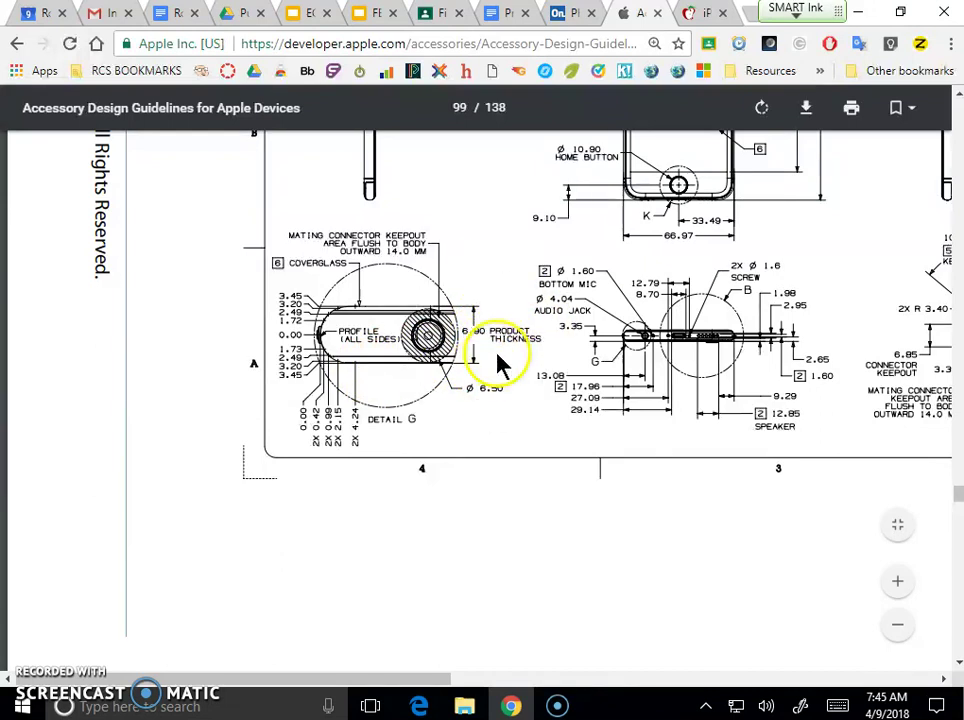
left_click(577, 15)
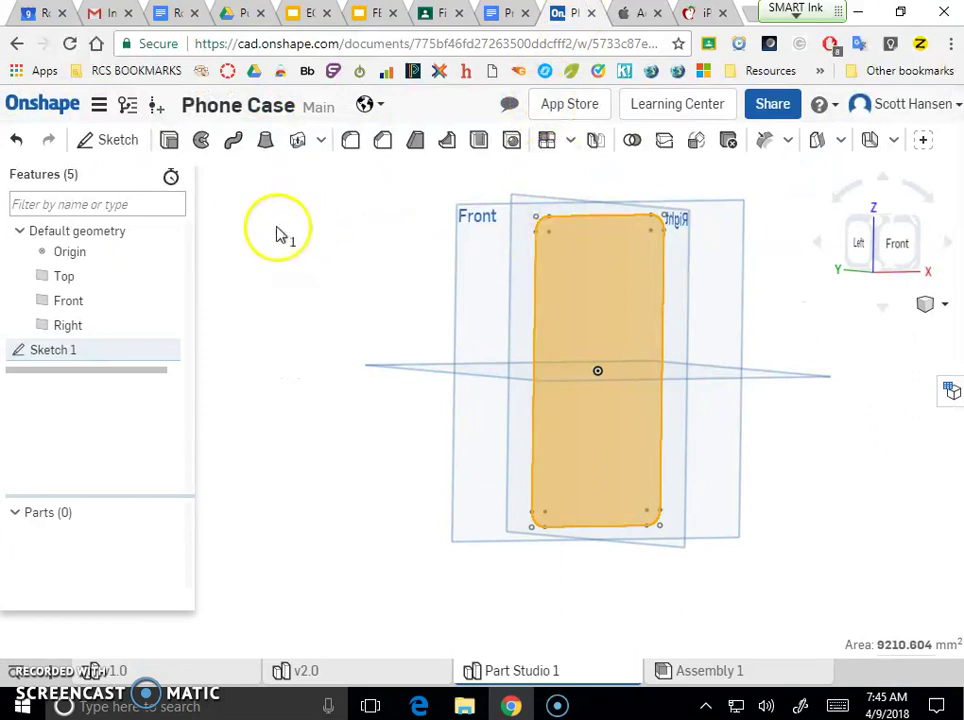
Step: Extrude the rounded rectangle in Onshape as a new solid, symmetric about the sketch plane, with a depth of 6.9 mm
left_click(169, 140)
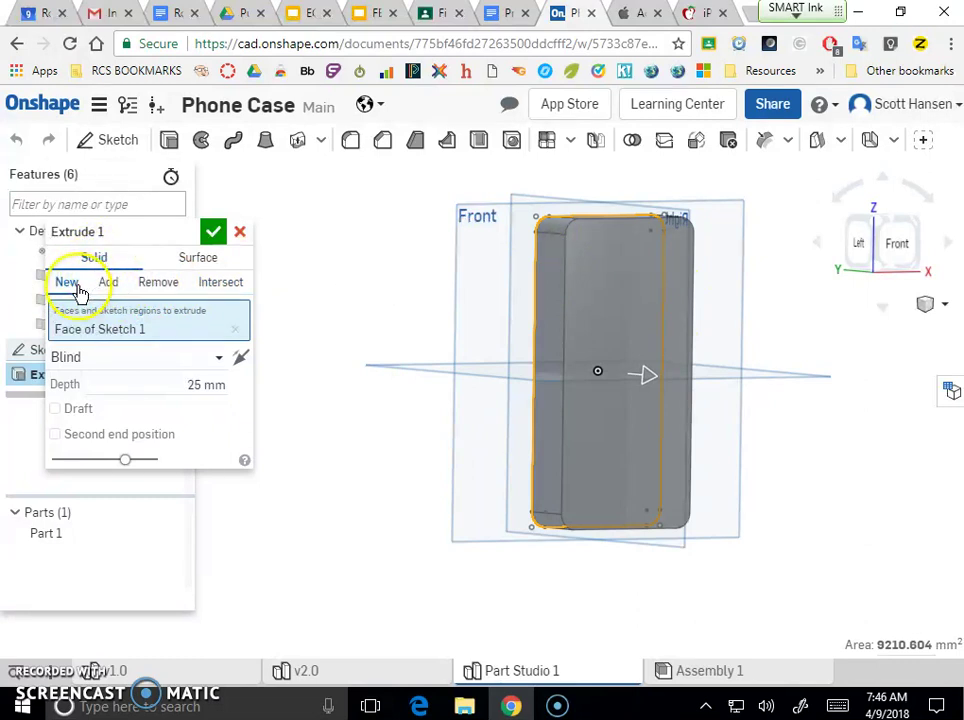
left_click(217, 358)
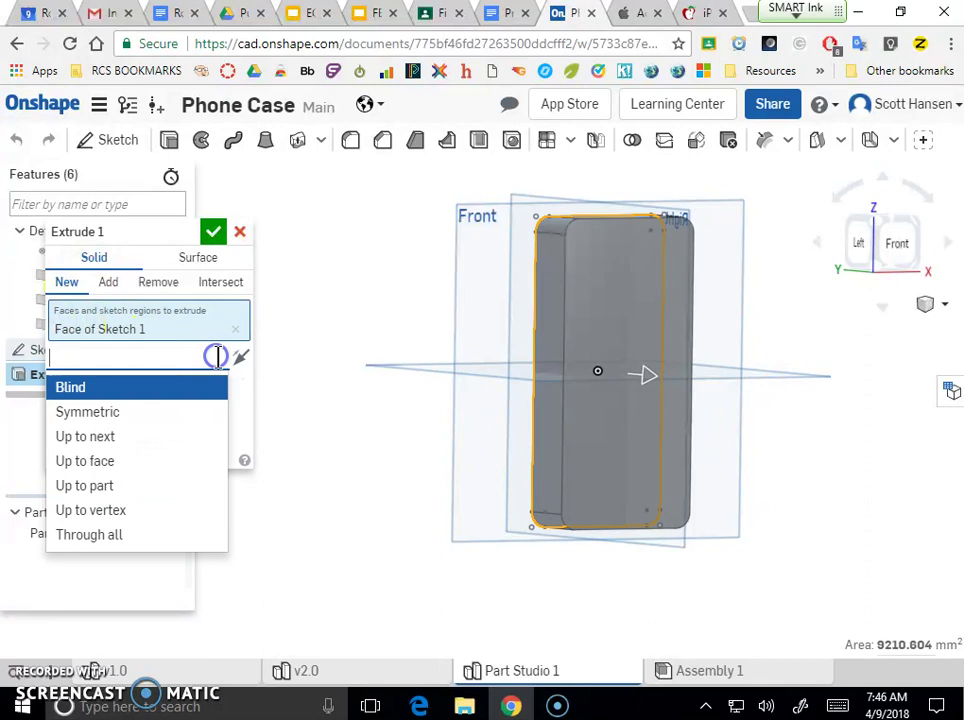
left_click(163, 414)
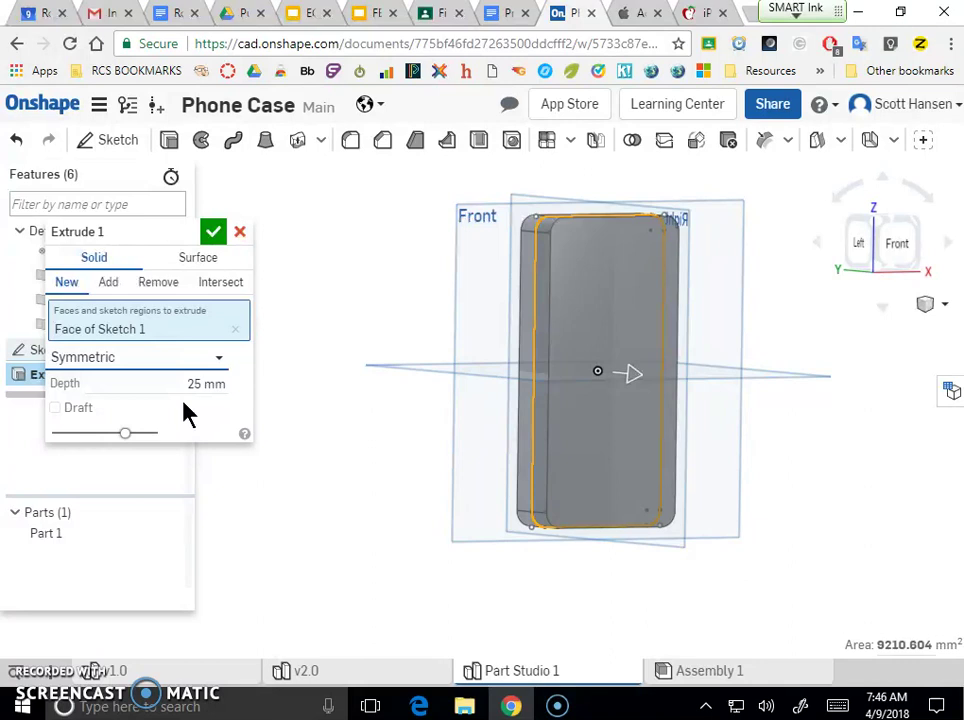
left_click(198, 383)
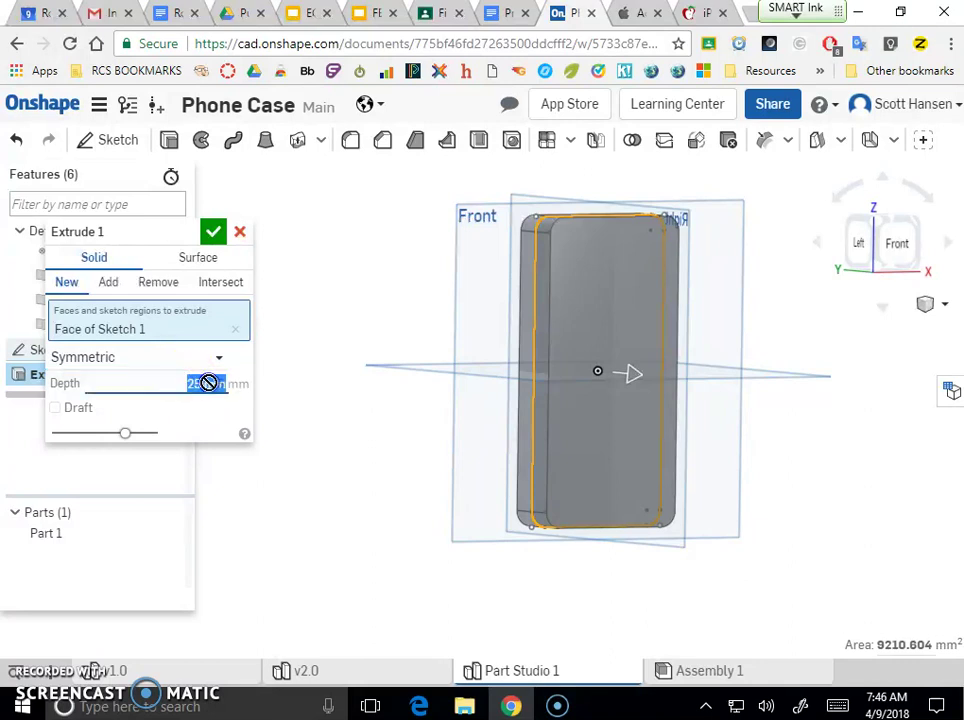
left_click(632, 17)
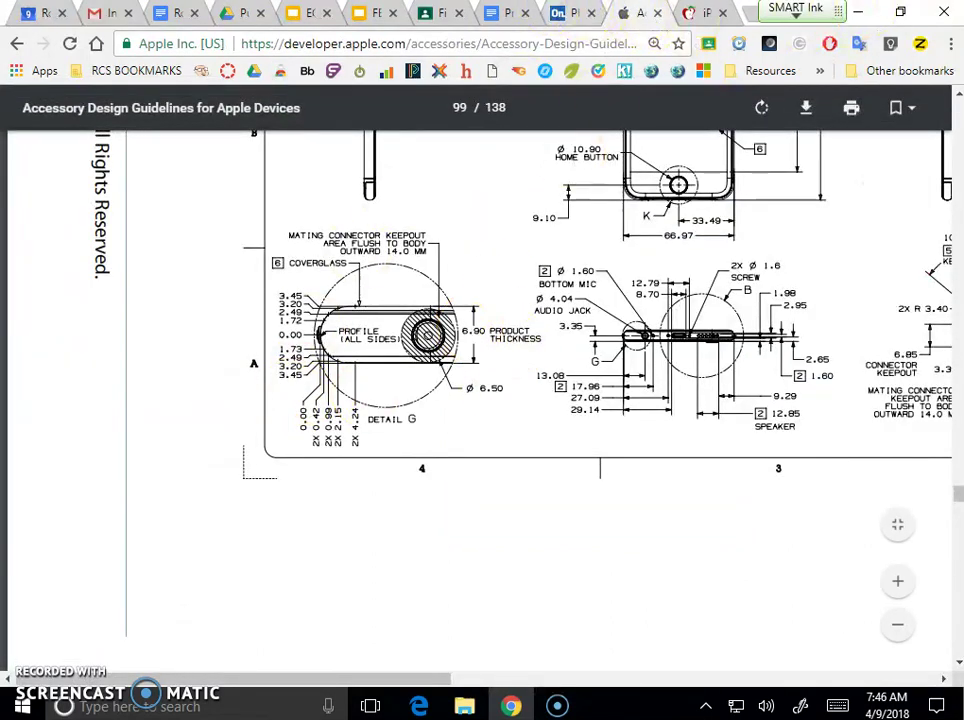
left_click(574, 13)
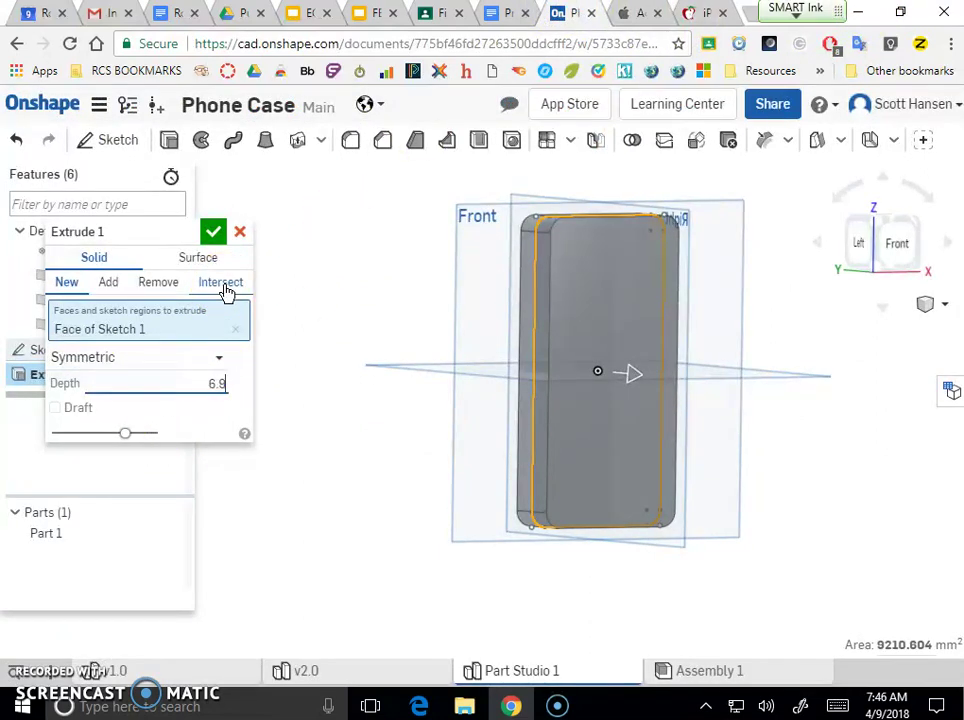
left_click(213, 231)
mouse_move(359, 333)
right_mouse_down()
mouse_move(394, 327)
mouse_move(312, 314)
mouse_move(361, 330)
right_mouse_up()
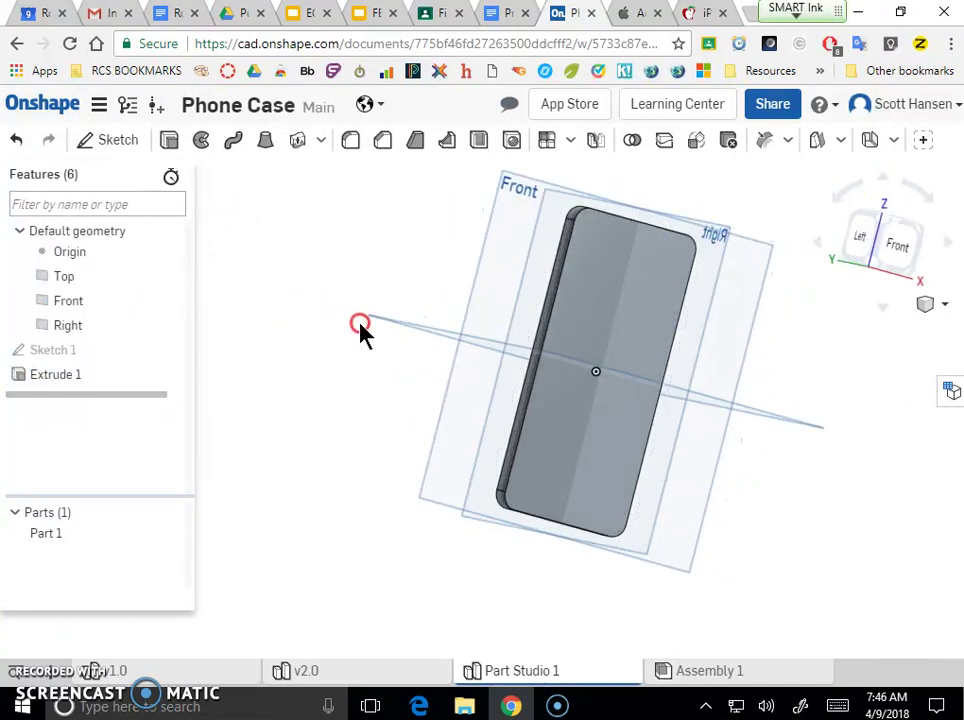
left_click(897, 248)
right_click_drag(712, 275, 753, 273)
scroll(661, 301, "down", 3)
right_click_drag(680, 298, 774, 260)
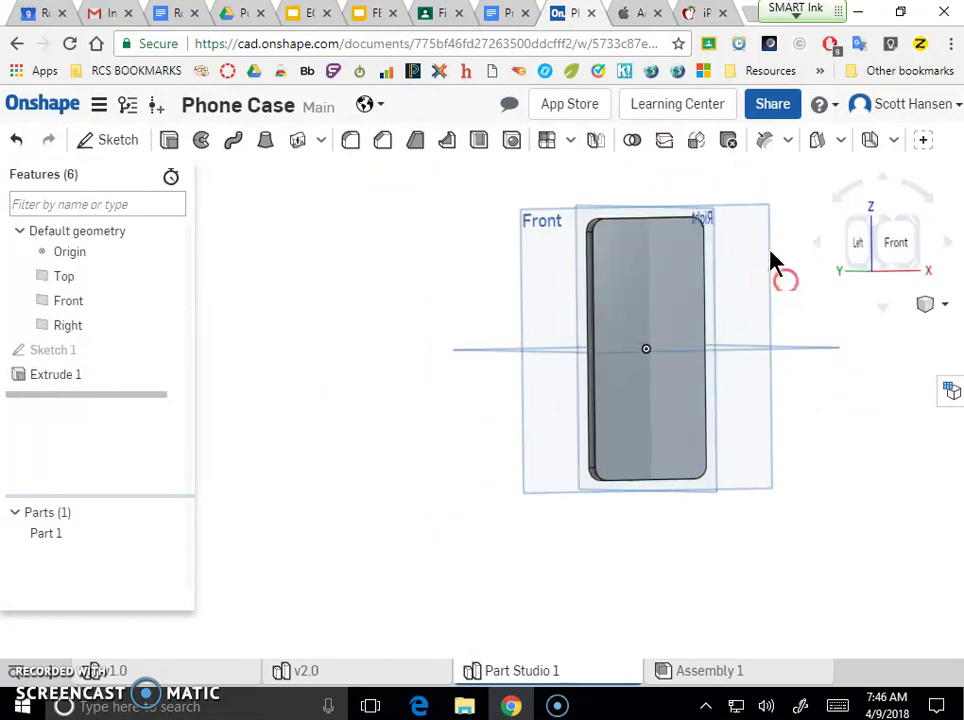
Step: Switch to the Apple PDF and examine the phone's edge profile, corner detail and side views for further dimensions
left_click(638, 15)
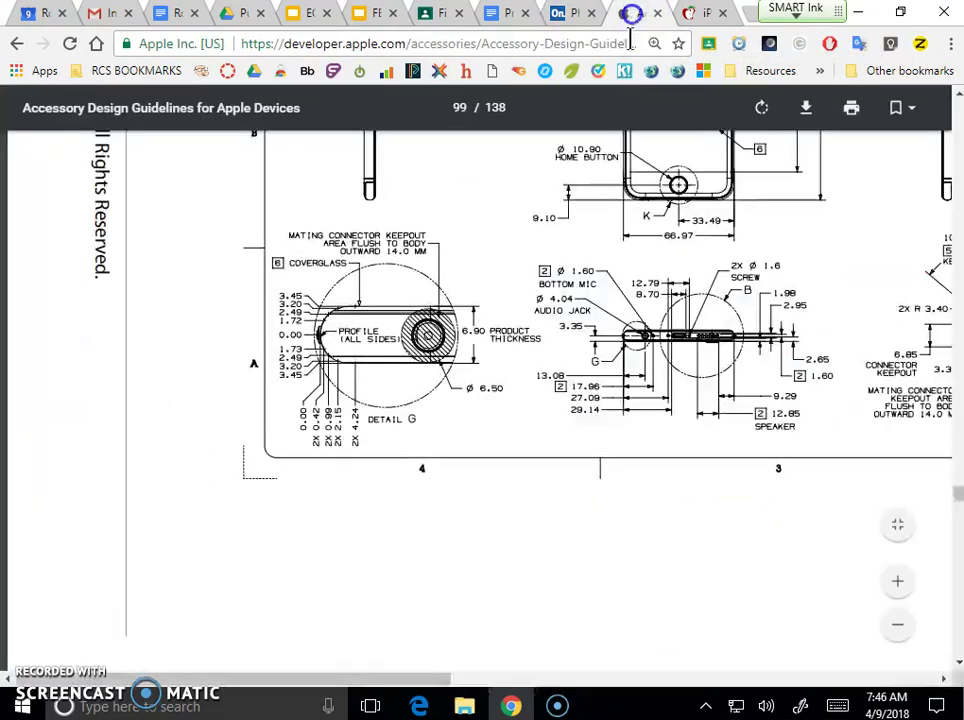
scroll(498, 330, "up", 2, "ctrl")
scroll(490, 338, "up", 2)
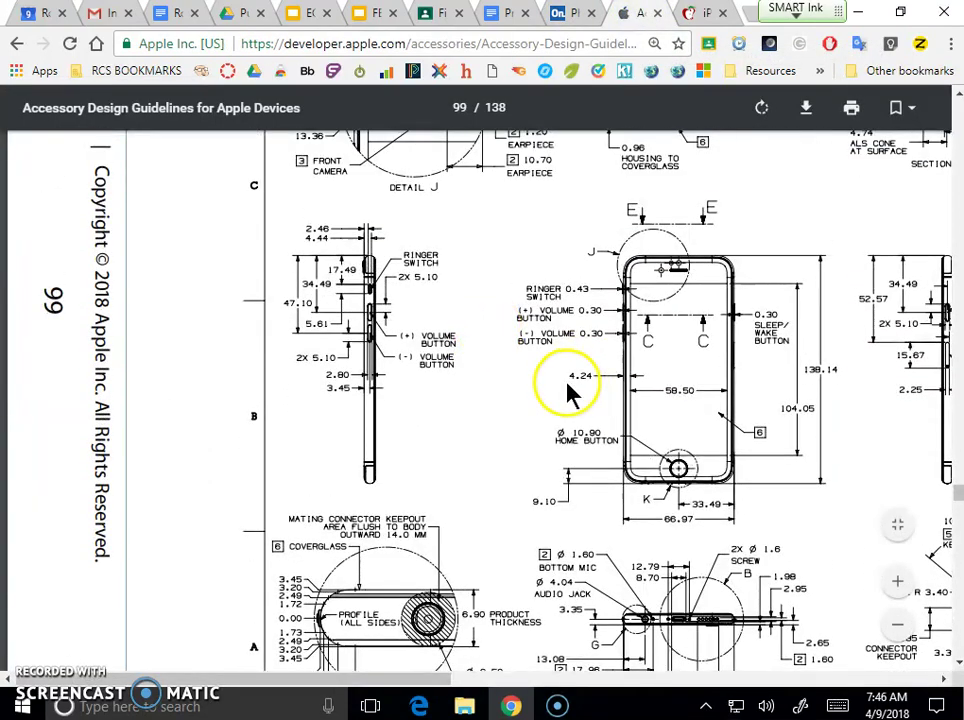
scroll(640, 385, "down", 1)
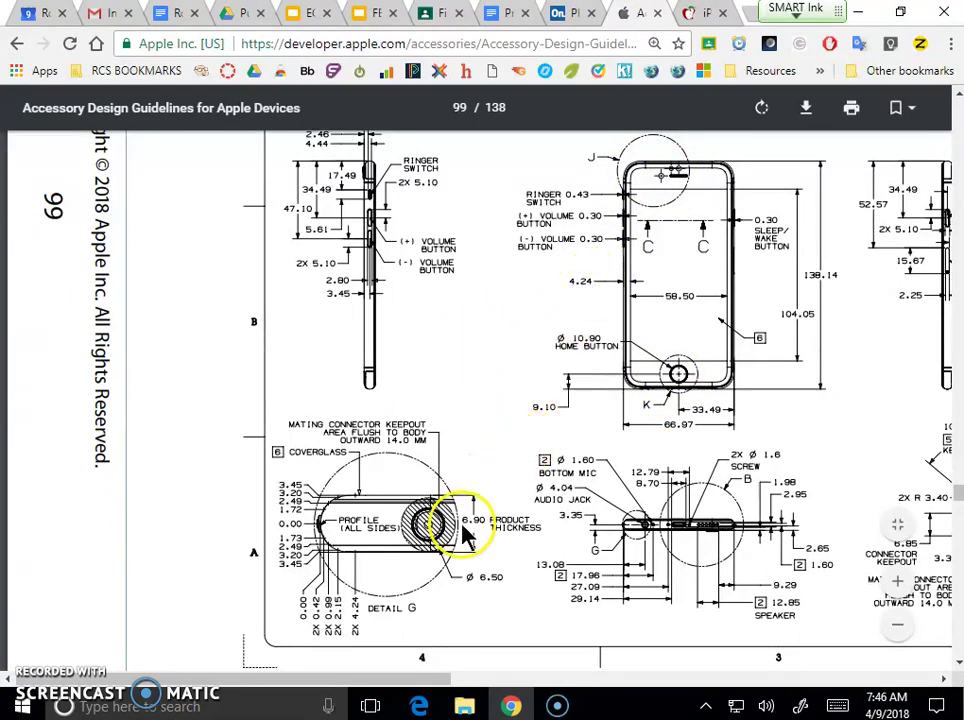
scroll(493, 490, "up", 4)
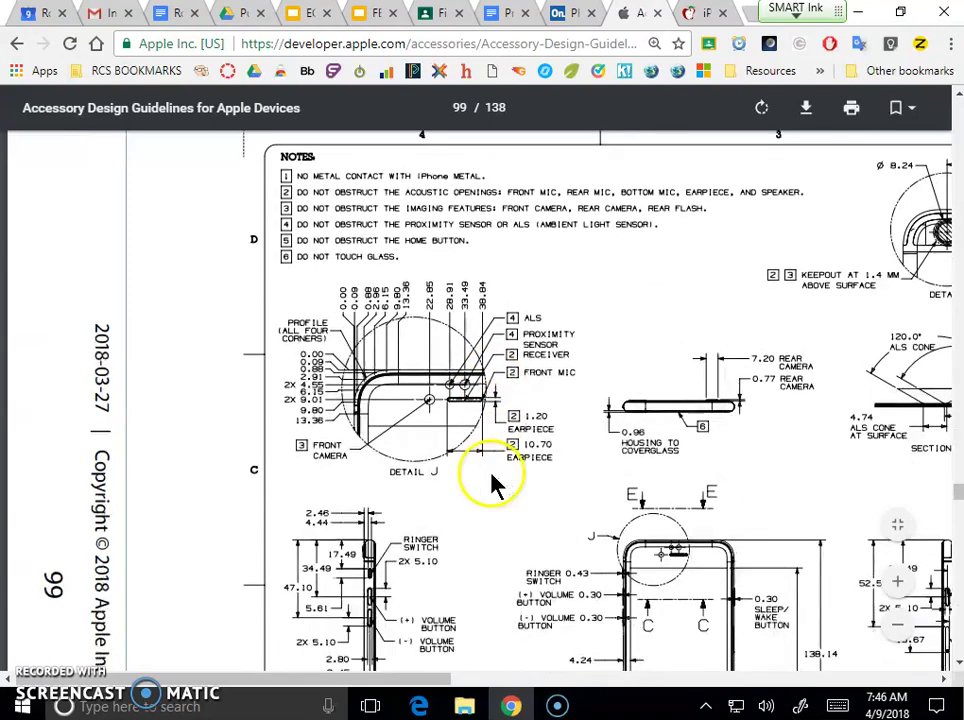
scroll(596, 456, "right", 2)
scroll(617, 473, "down", 2)
scroll(617, 450, "up", 1)
scroll(652, 418, "up", 1)
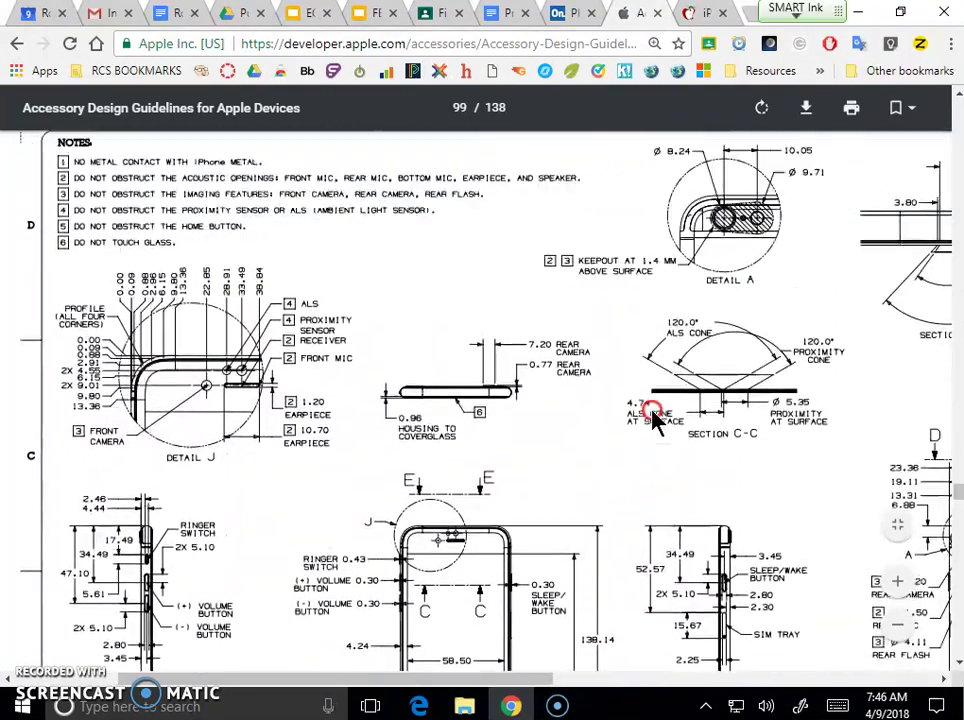
scroll(657, 430, "down", 1)
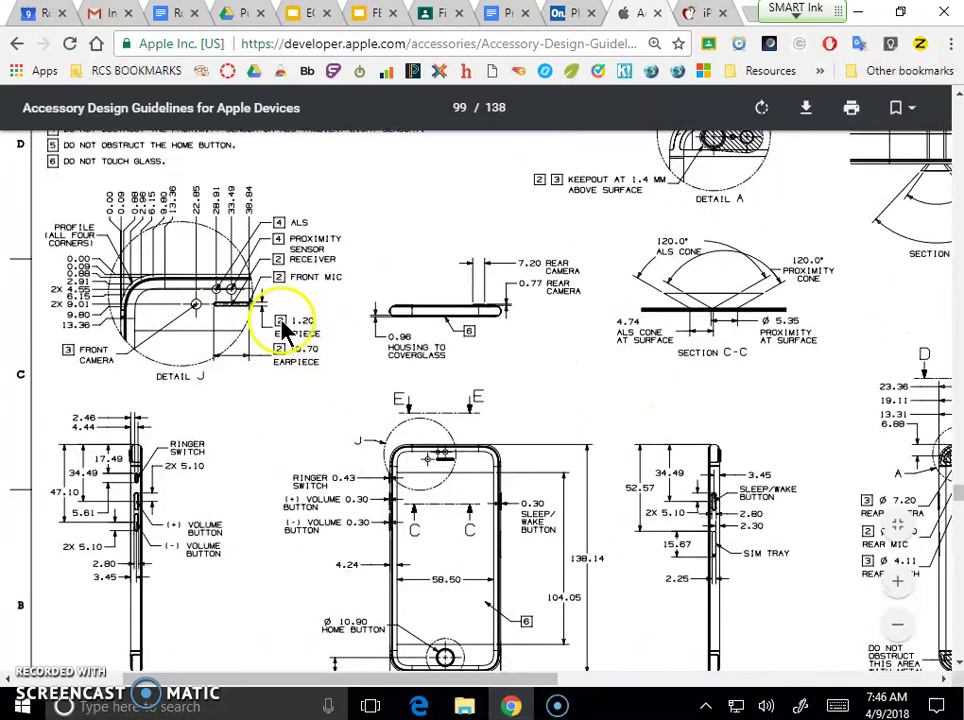
Step: Switch to Onshape and start a new sketch on the front face of the extruded phone body
left_click(577, 14)
right_click_drag(806, 332, 760, 322)
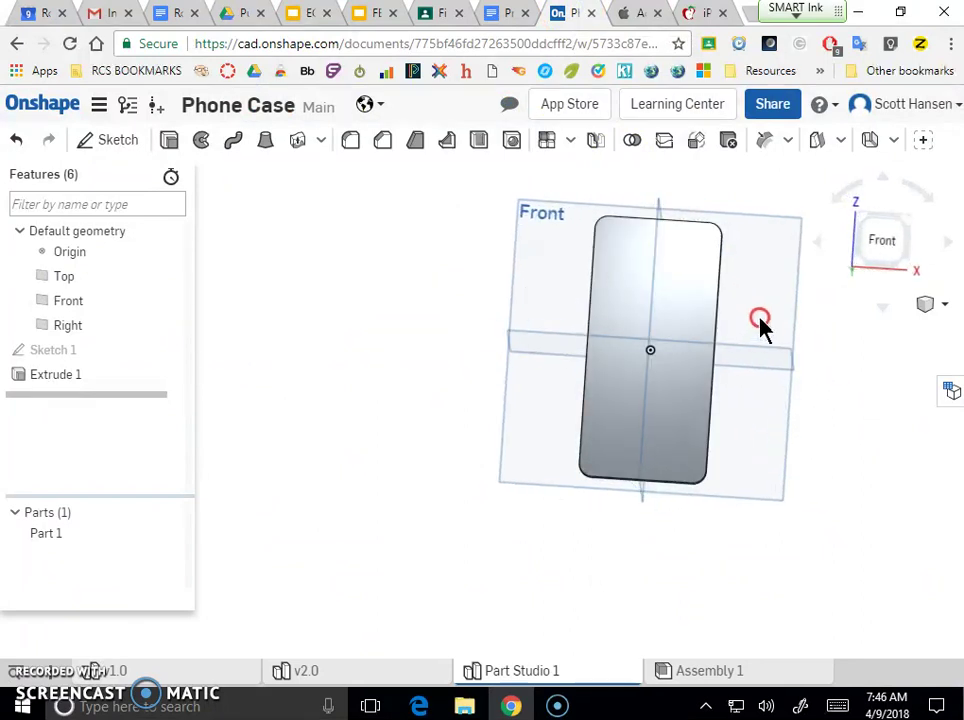
left_click(889, 245)
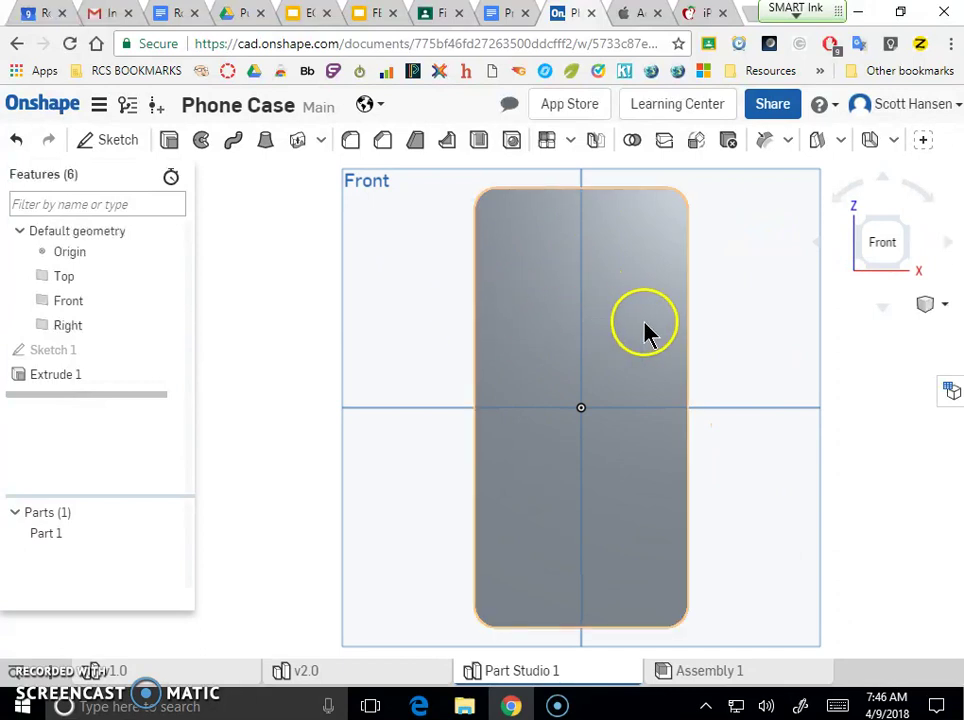
right_click_drag(743, 345, 635, 290)
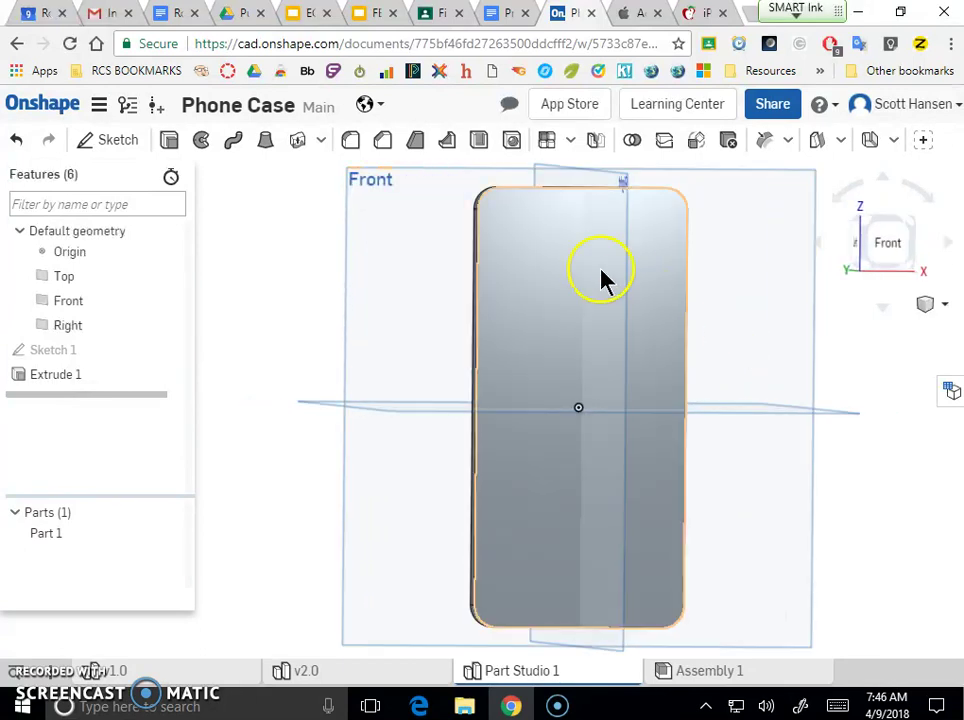
left_click(538, 258)
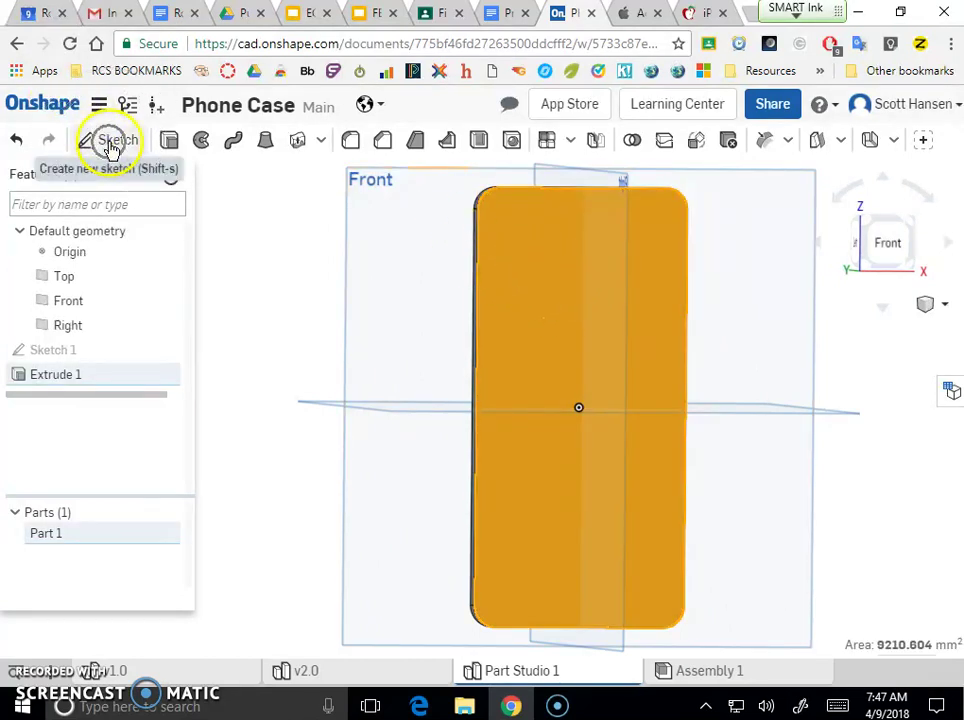
left_click(530, 275)
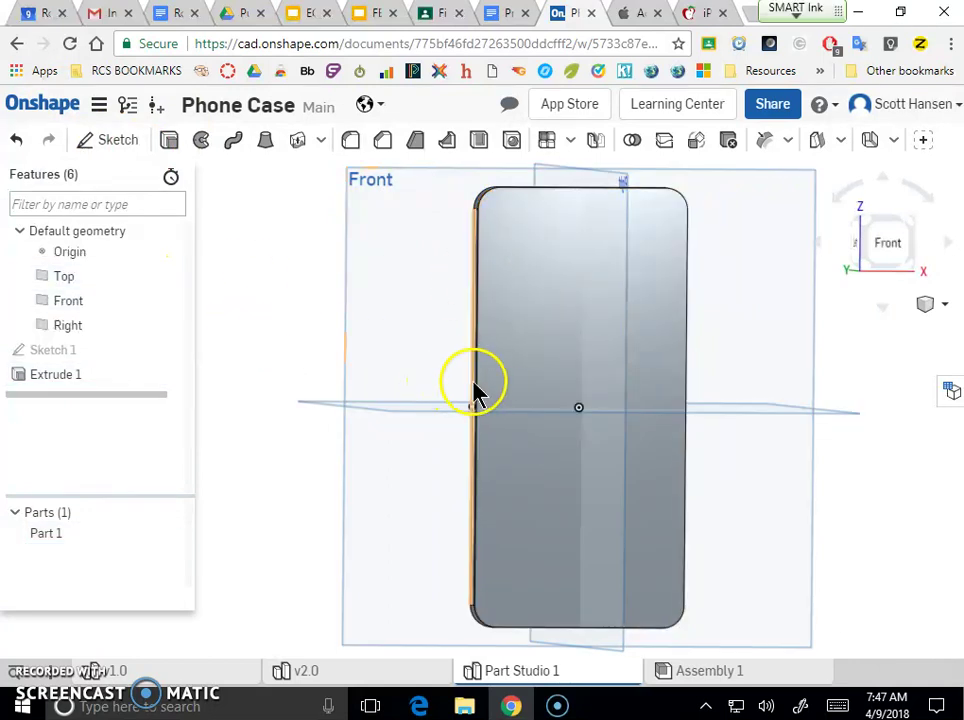
middle_click_drag(483, 387, 495, 387)
left_click(120, 142)
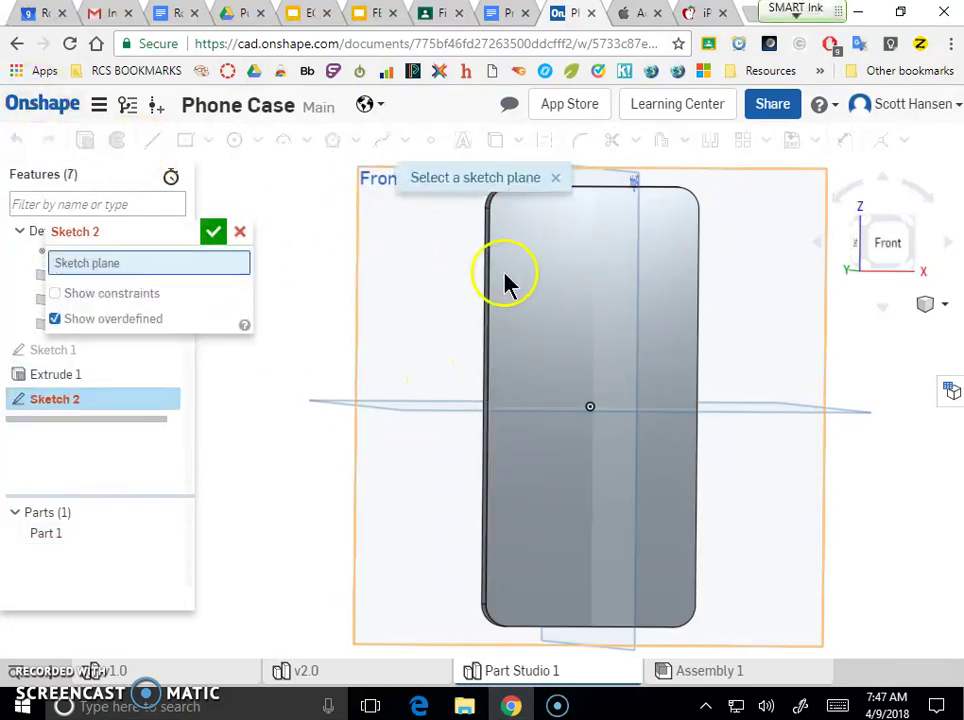
left_click(528, 285)
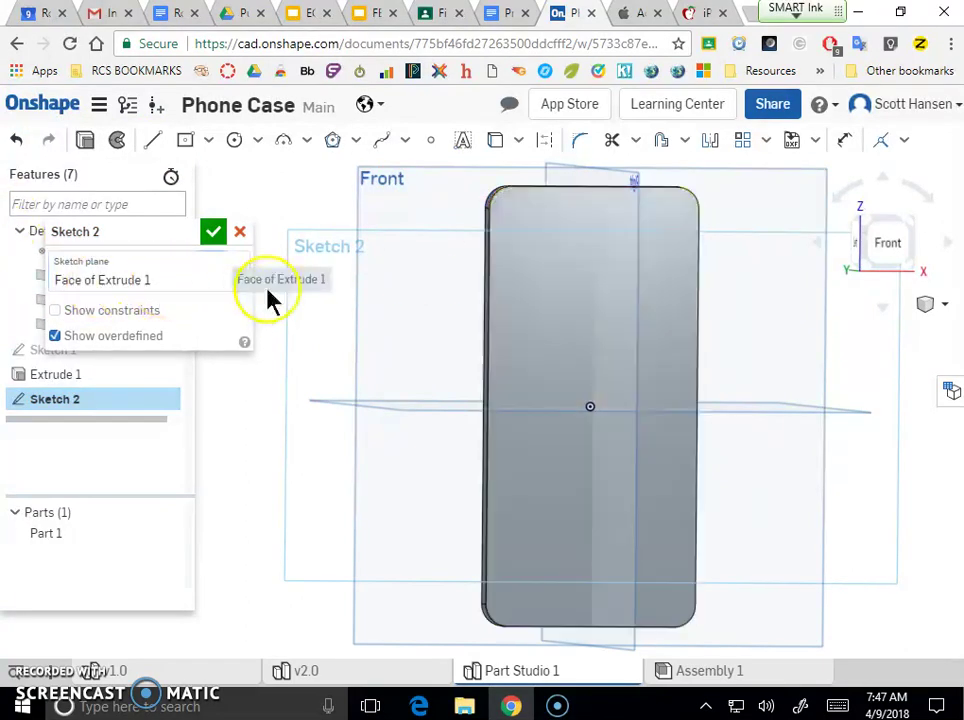
mouse_move(639, 350)
middle_mouse_down()
mouse_move(705, 358)
mouse_move(628, 340)
middle_mouse_up()
mouse_move(626, 342)
right_mouse_down()
mouse_move(684, 351)
mouse_move(644, 338)
right_mouse_up()
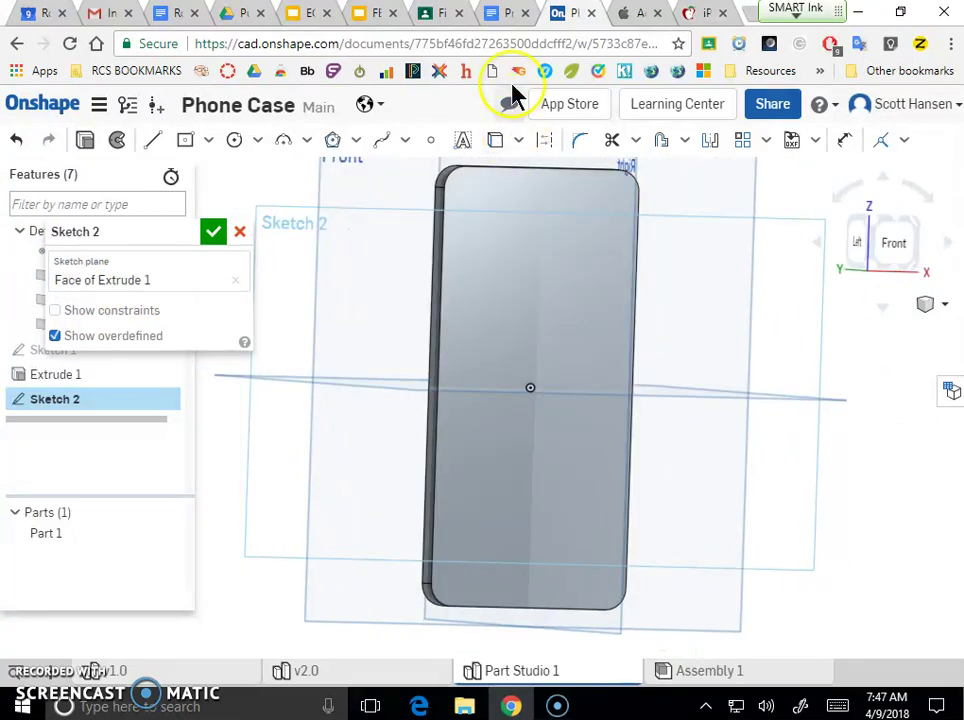
Step: Check the home button in the Apple PDF, and sketch a circle about 10.4 mm in diameter in Onshape, centred near the body's lower end
left_click(636, 14)
scroll(527, 512, "down", 4)
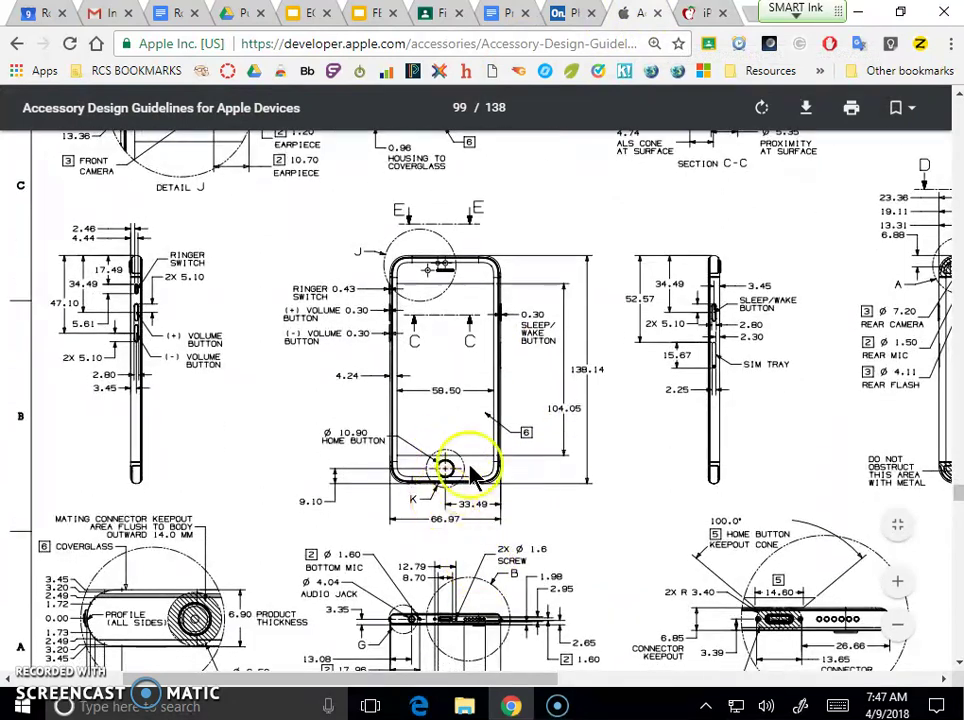
scroll(455, 505, "up", 1)
scroll(452, 500, "down", 1)
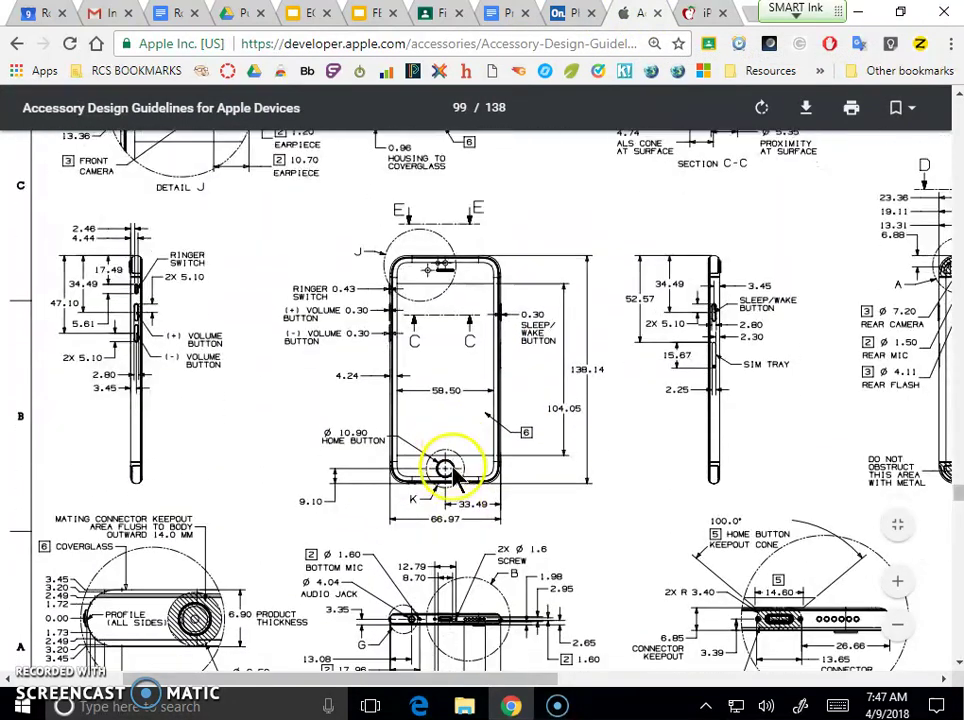
left_click(557, 15)
left_click(900, 245)
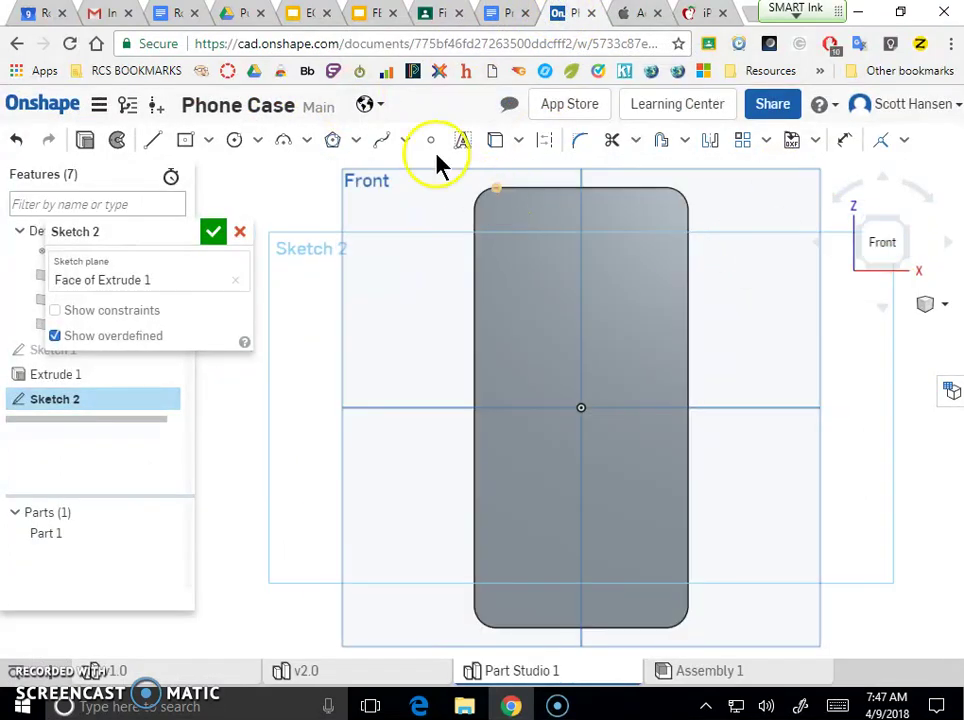
left_click(244, 146)
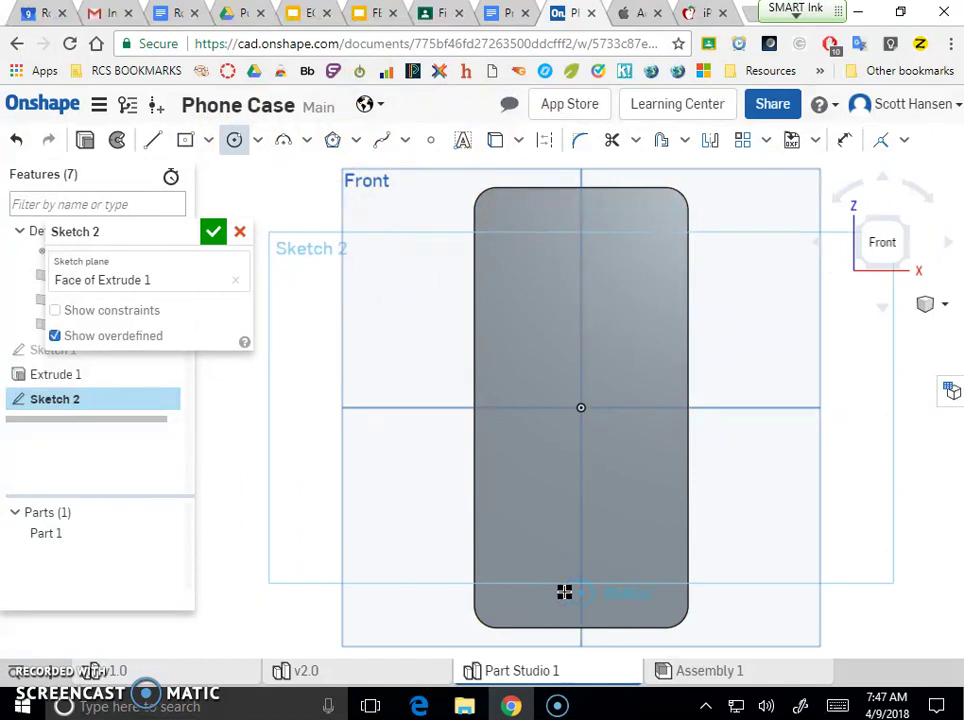
left_click_drag(579, 592, 590, 580)
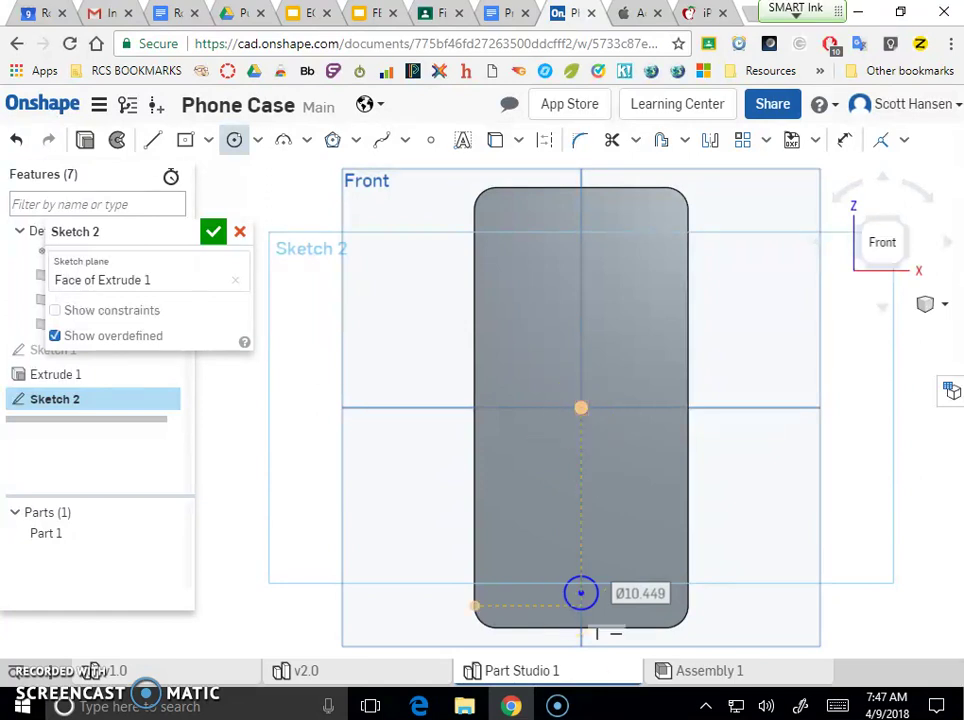
left_click(631, 14)
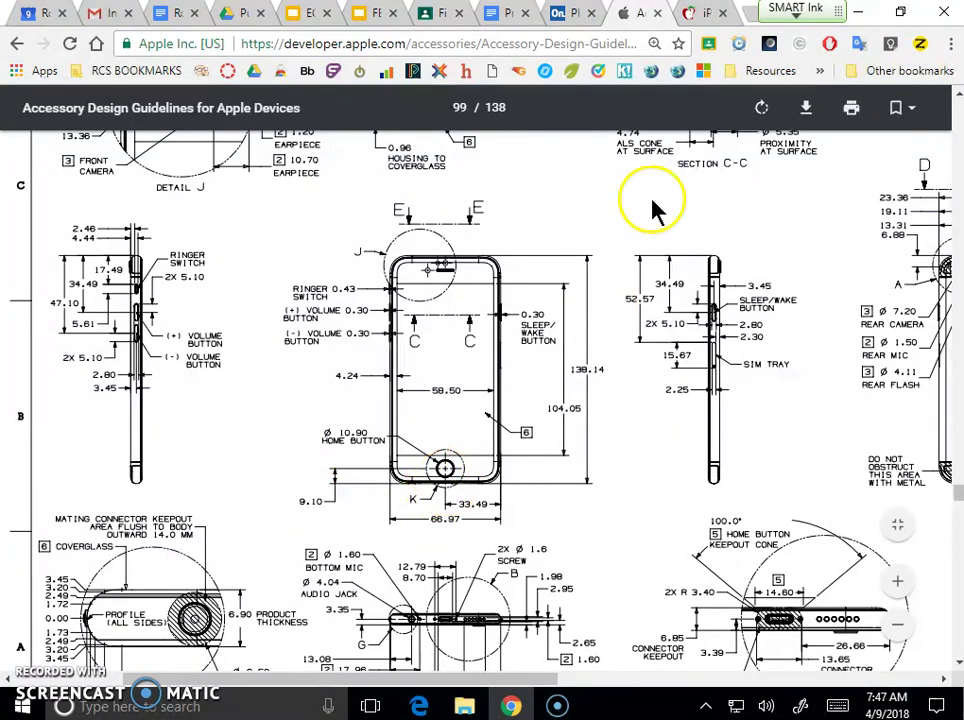
left_click(567, 18)
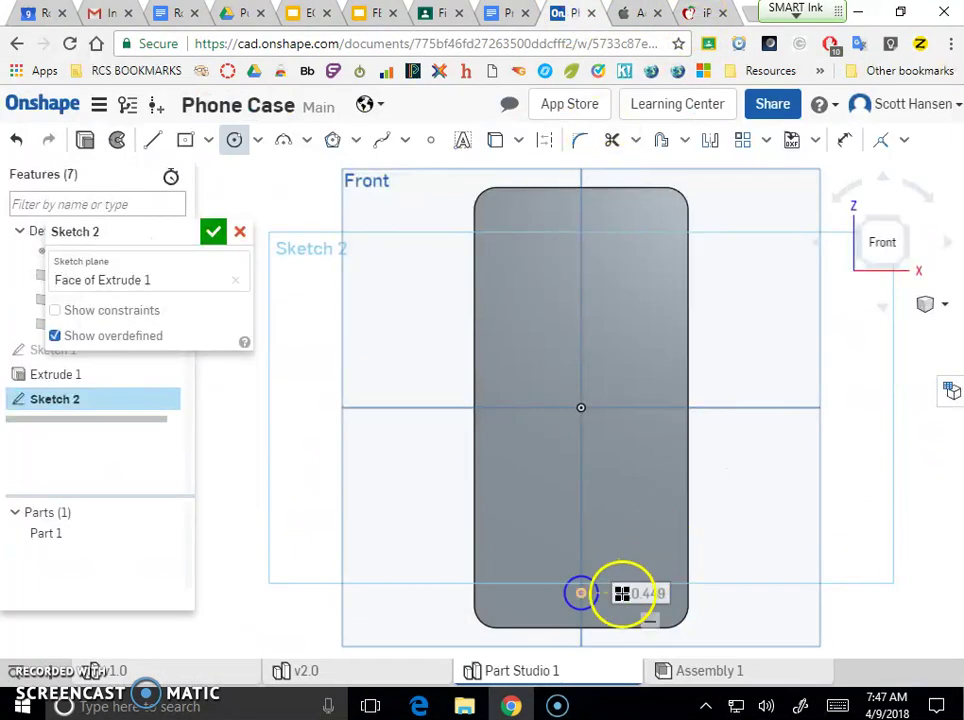
left_click(589, 612)
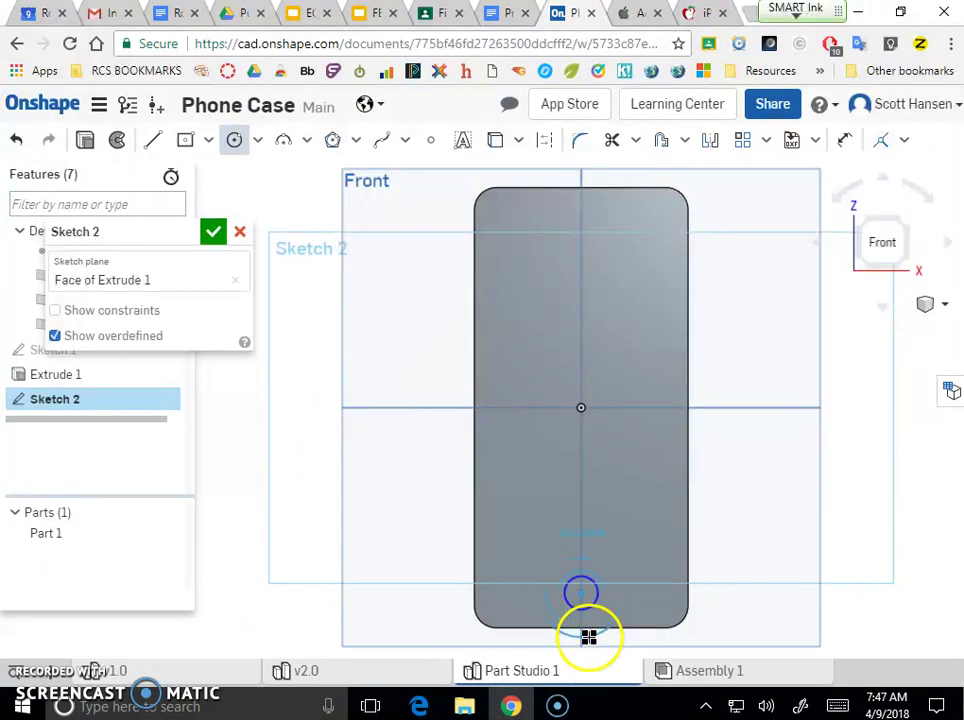
key("Escape")
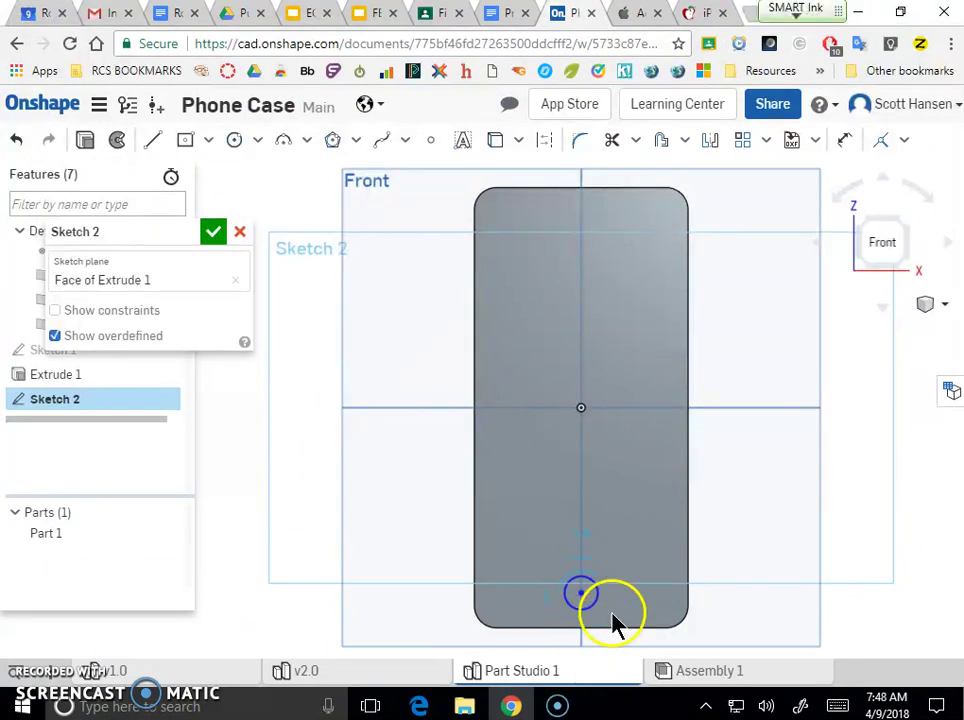
Step: Dimension the distance from the circle's centre to the phone body's bottom edge as 9.6 mm
left_click(842, 142)
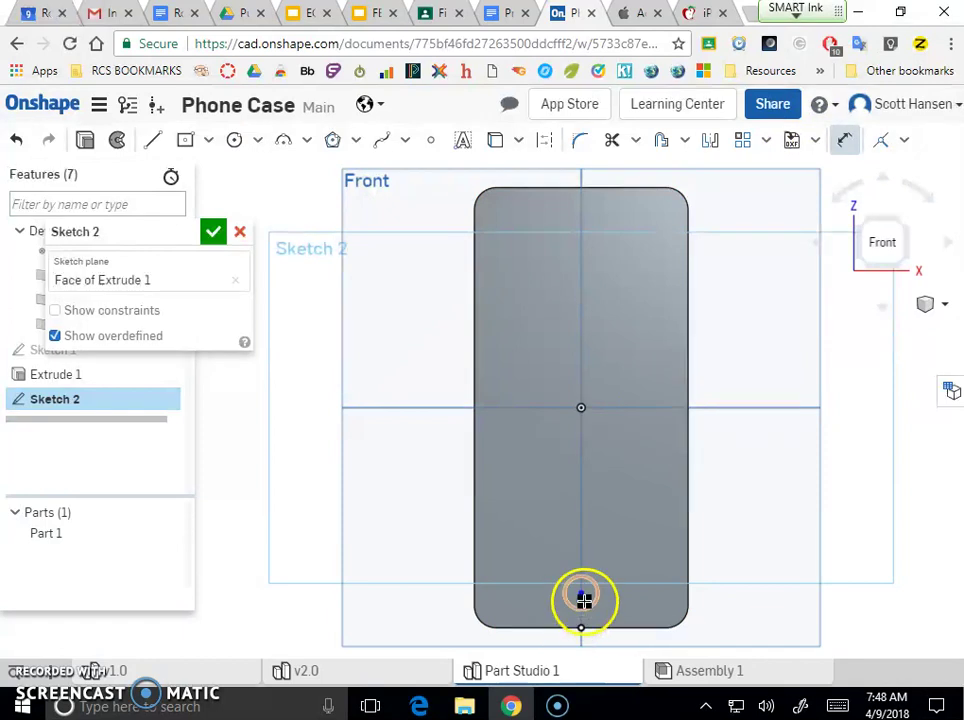
left_click(530, 628)
left_click(402, 613)
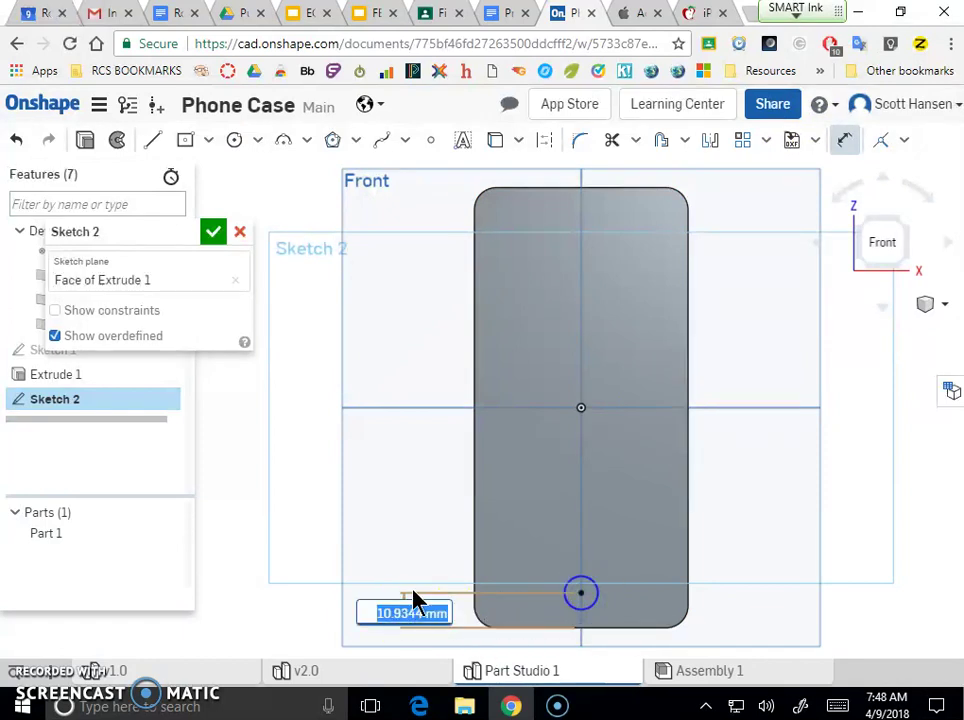
type("9.6")
left_click(648, 373)
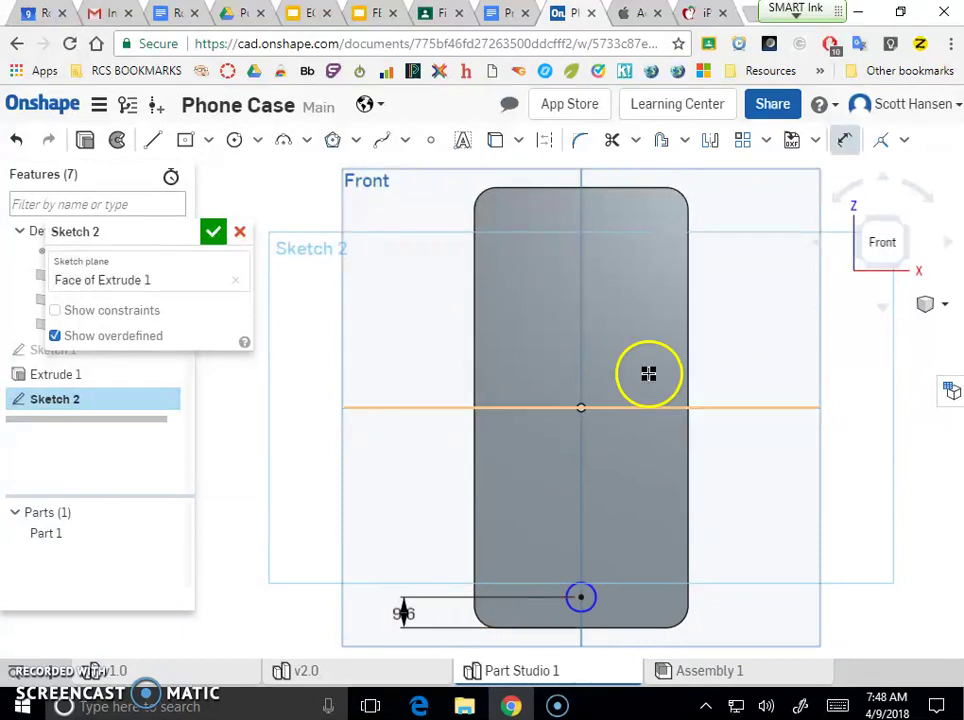
Step: Recheck the home button's offset in the Apple PDF, and set the circle's distance from the bottom edge to 9.1 mm in Onshape
left_click(648, 13)
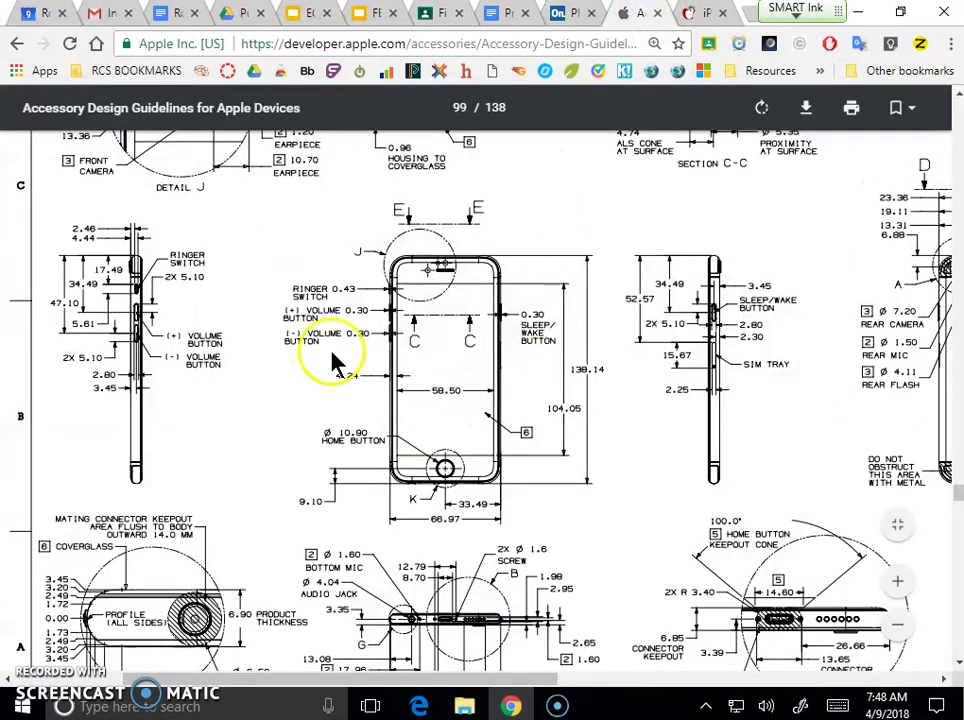
left_click(566, 14)
double_click(400, 614)
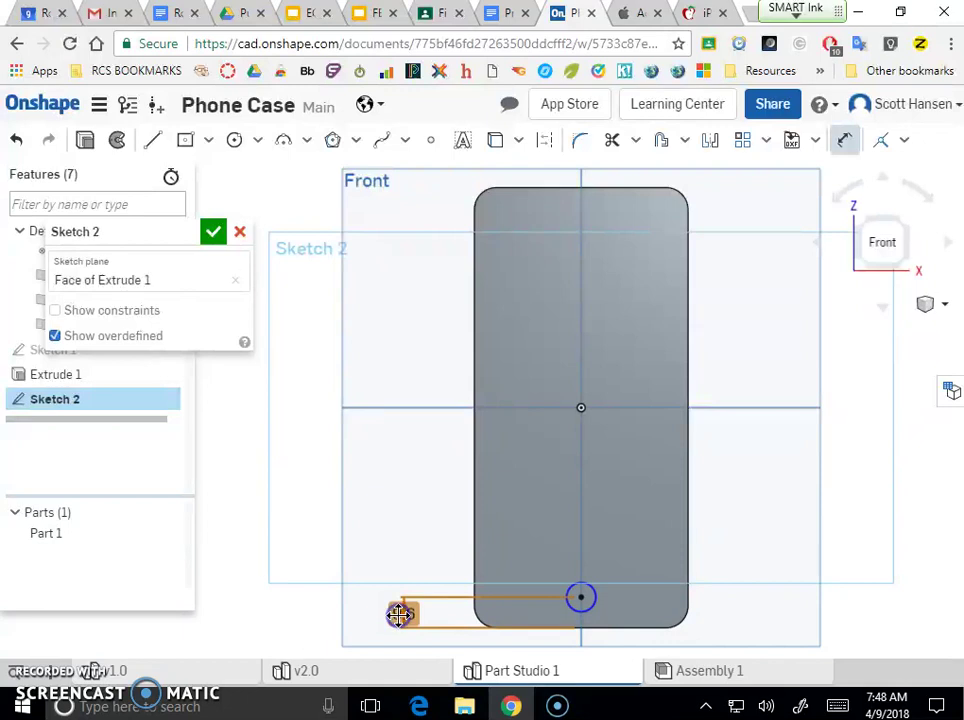
type("9.1")
key("Return")
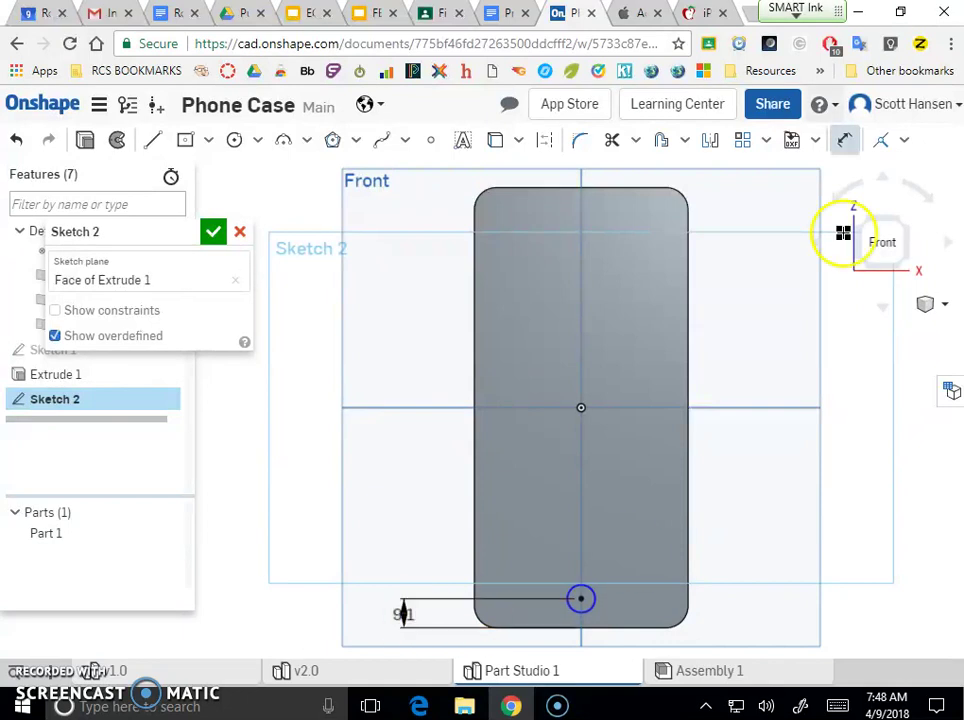
Step: Look up the home button's diameter in the Apple PDF, dimension the circle to 10.9 mm in Onshape, and finish the sketch
left_click(640, 13)
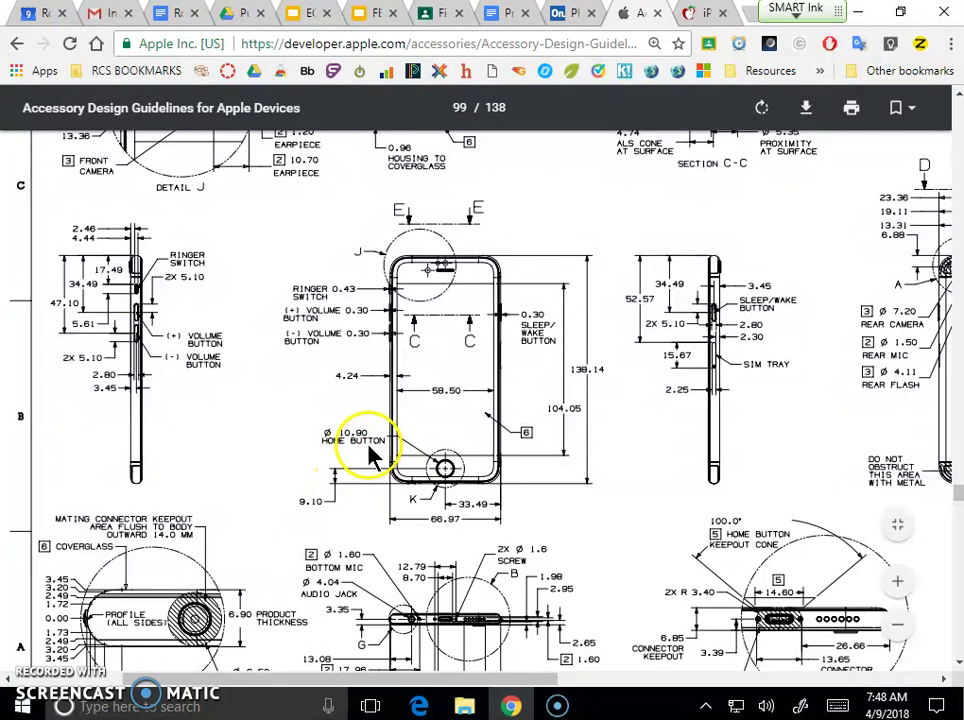
left_click(566, 15)
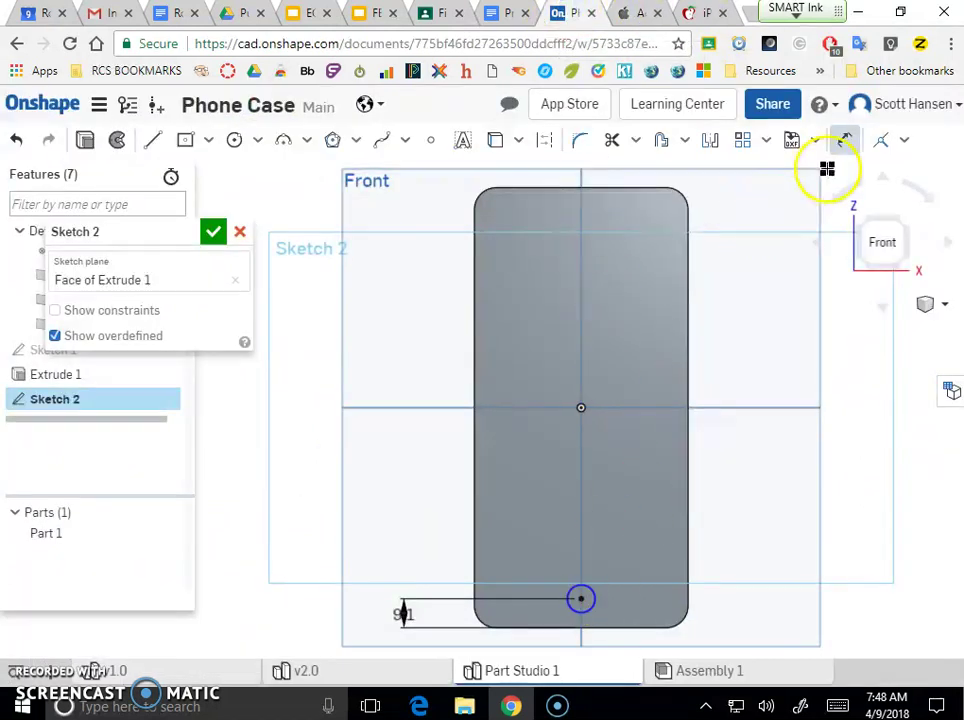
left_click(581, 598)
left_click(424, 572)
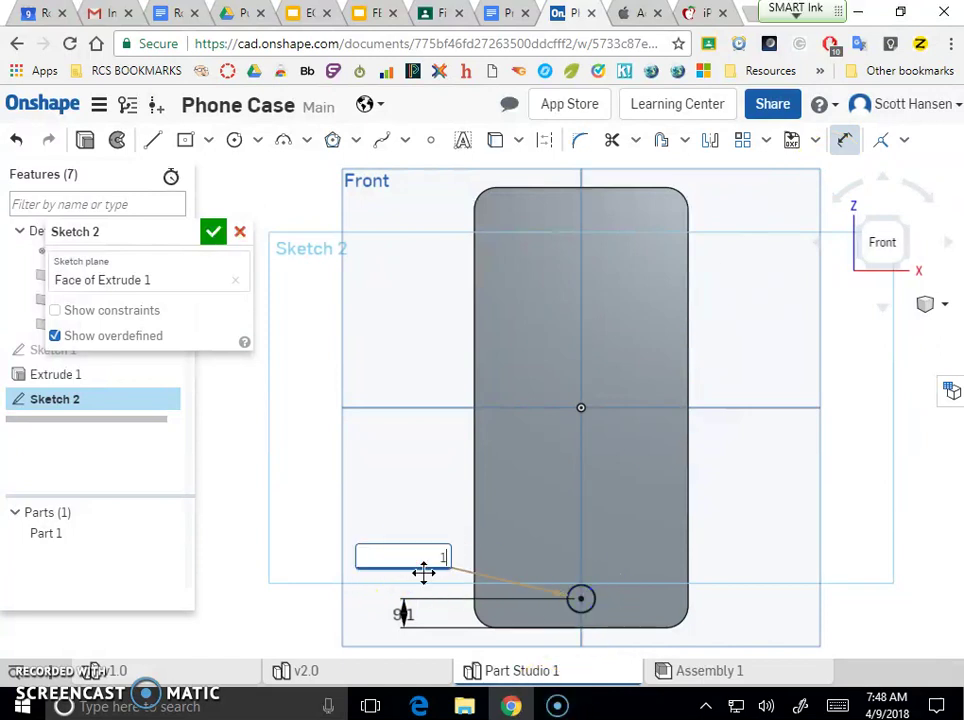
key("Return")
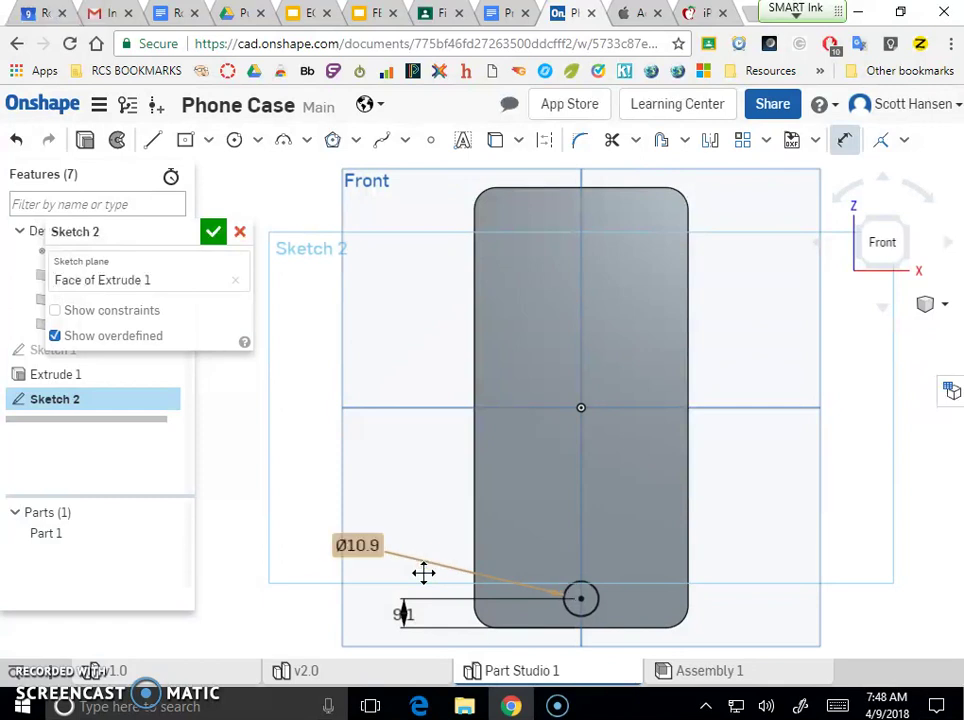
left_click(213, 233)
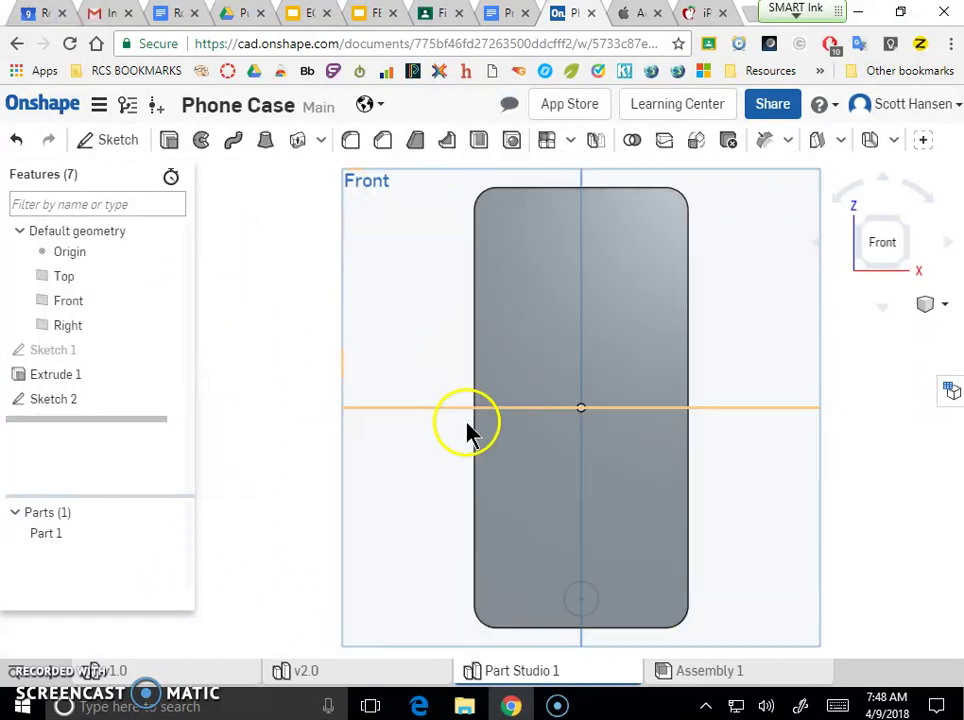
Step: Start a sketch on the phone body's left side face and draw a centred rectangle about 3.2 by 8.8 mm on its centreline, above the origin
middle_click_drag(848, 532, 757, 548)
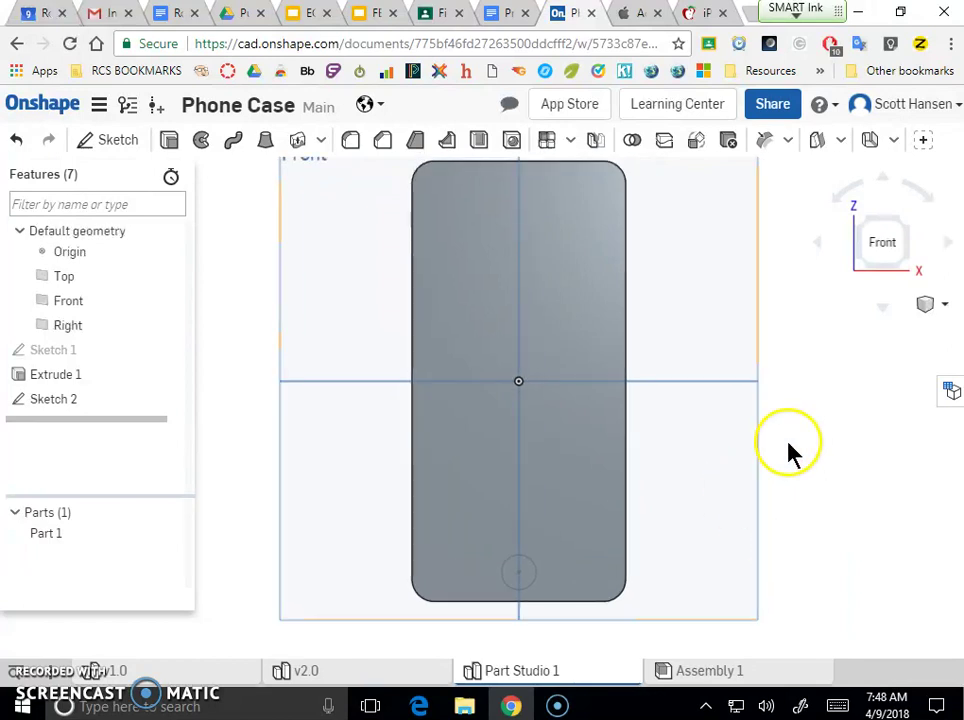
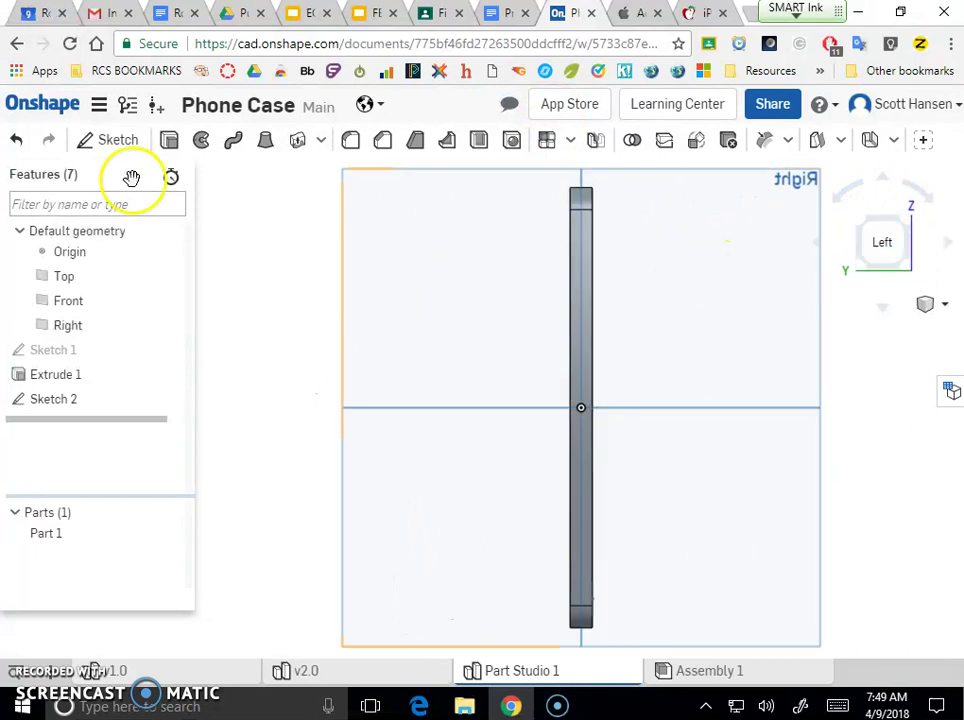
left_click(585, 300)
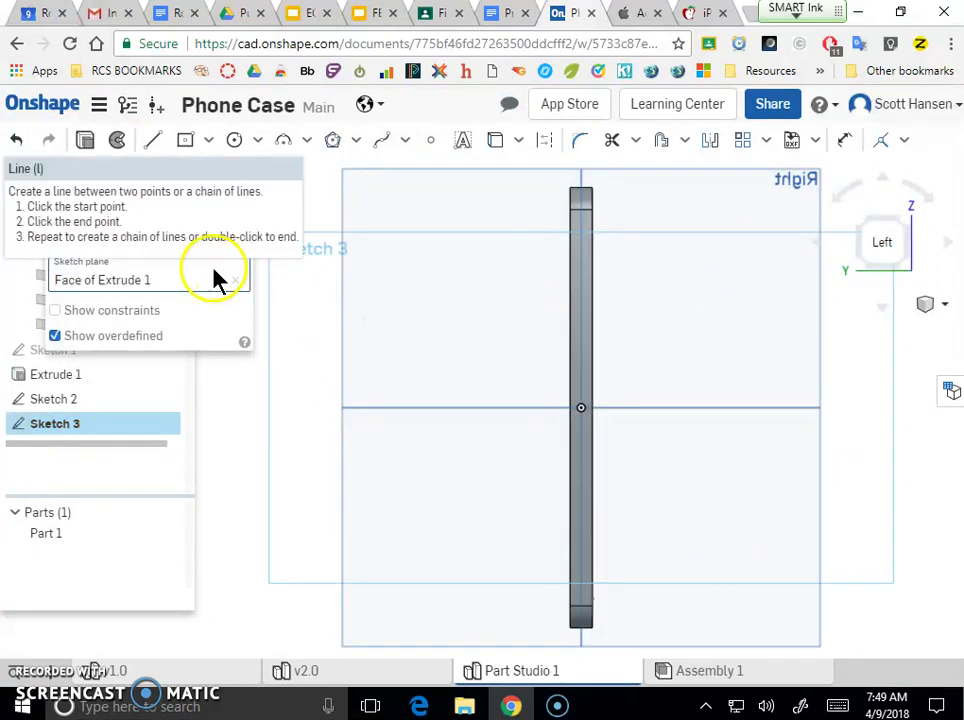
left_click(187, 145)
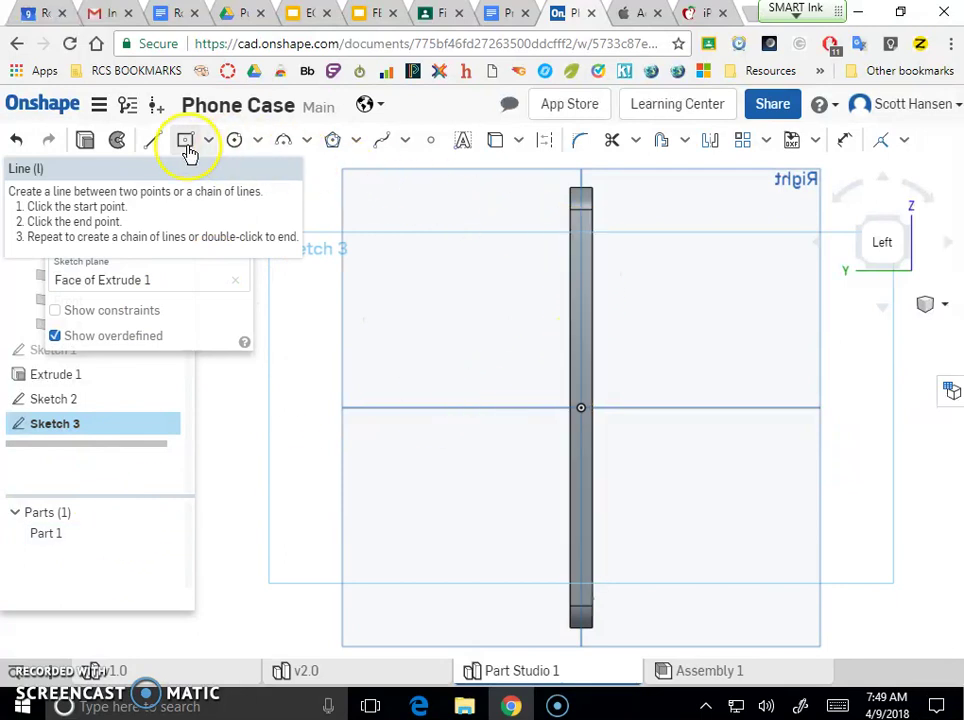
left_click(68, 482)
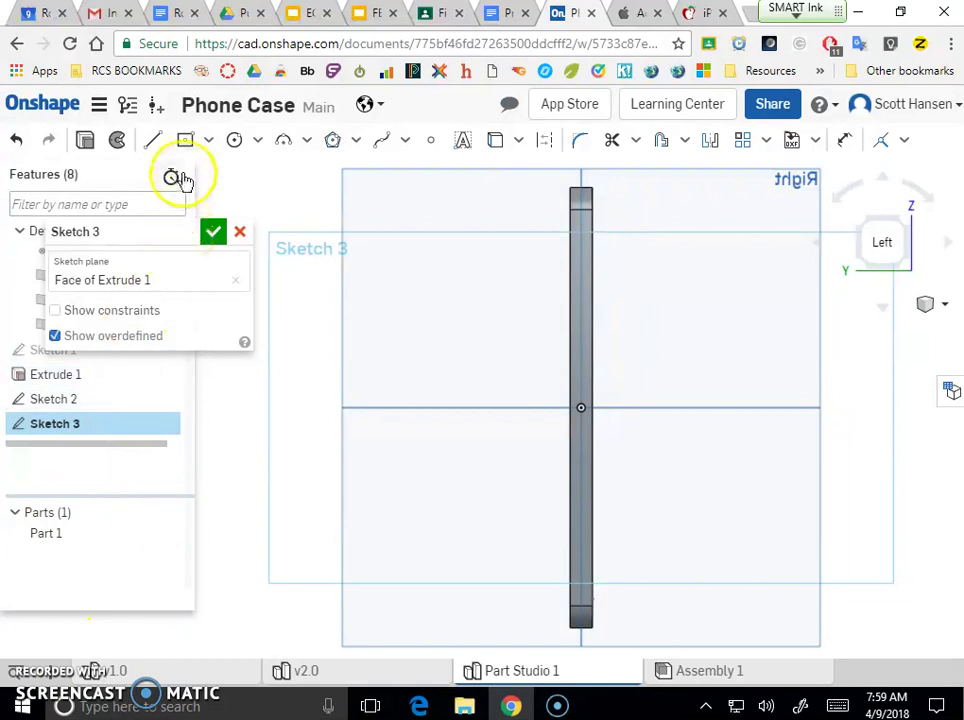
left_click(185, 140)
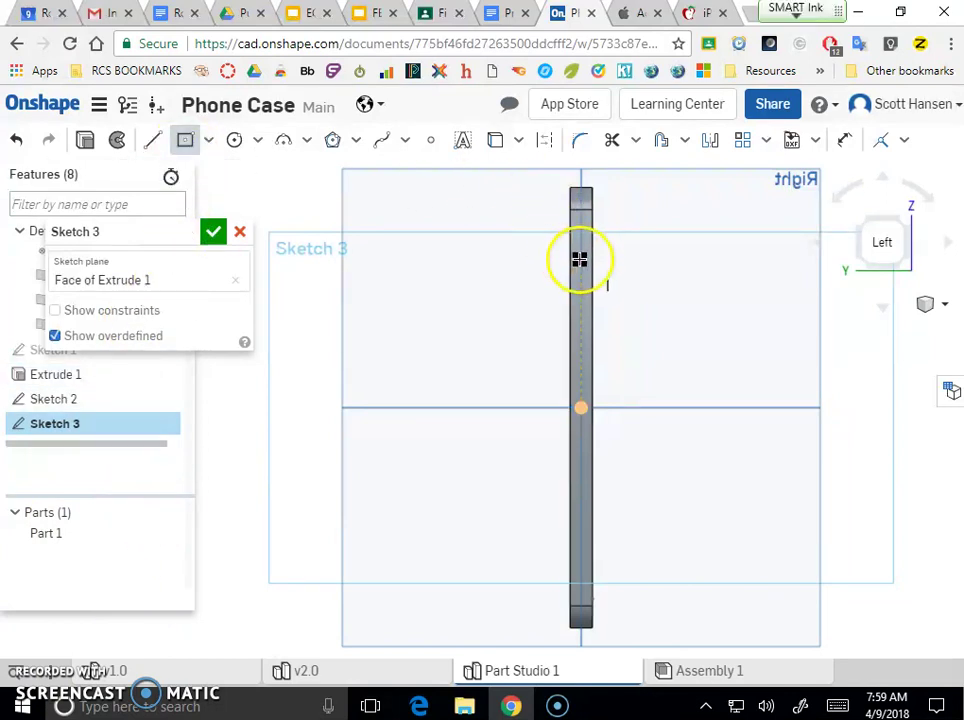
left_click(183, 280)
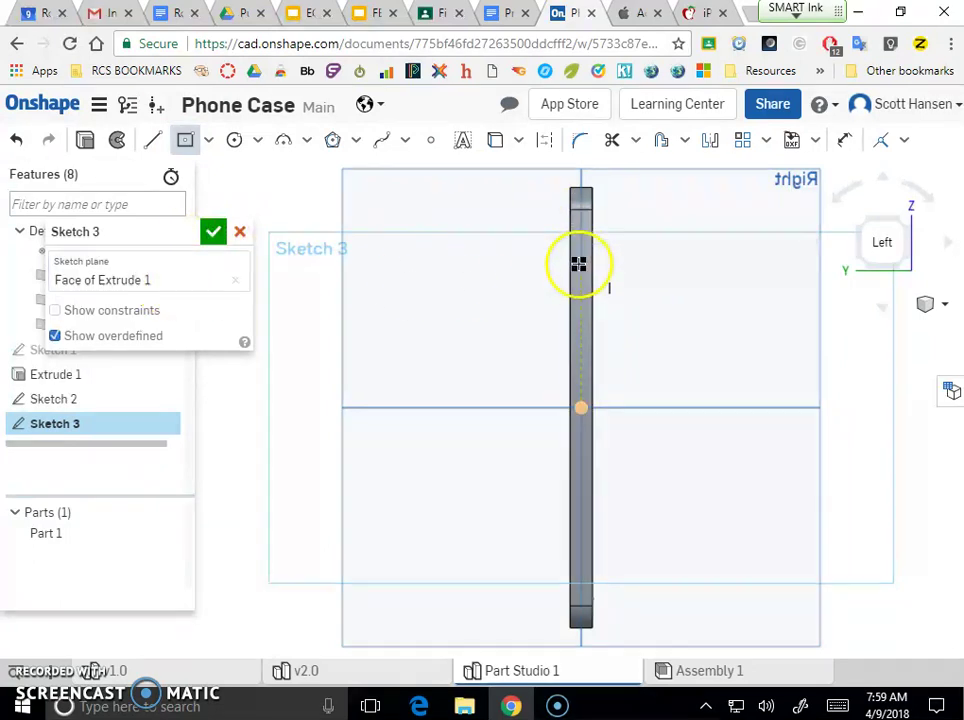
scroll(578, 264, "up", 3)
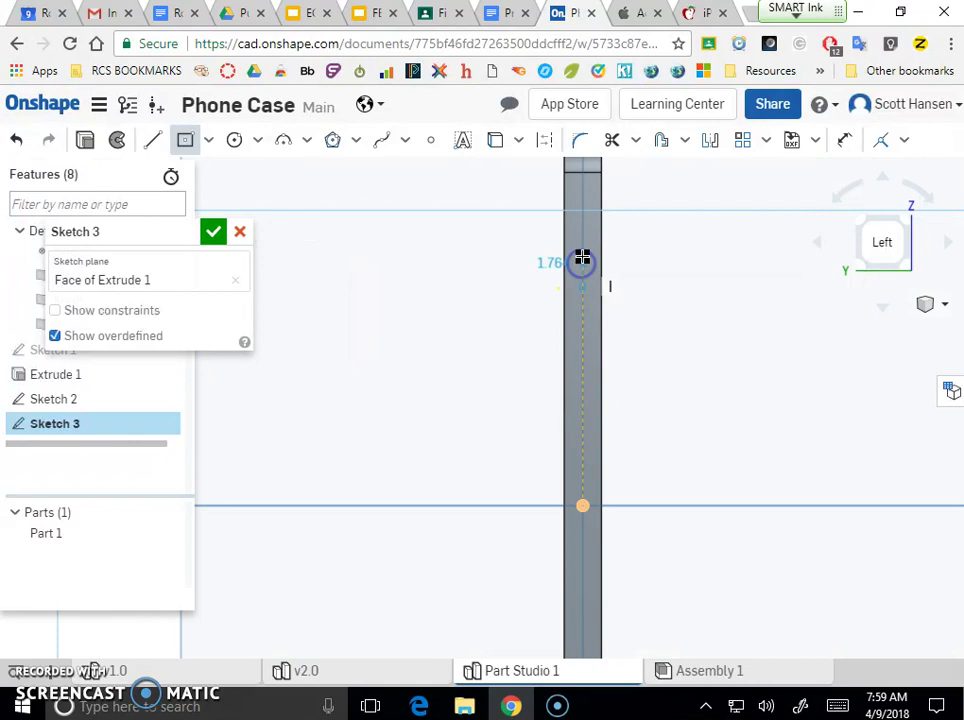
mouse_move(575, 257)
left_mouse_down()
mouse_move(572, 297)
mouse_move(574, 284)
left_mouse_up()
scroll(574, 283, "up", 2)
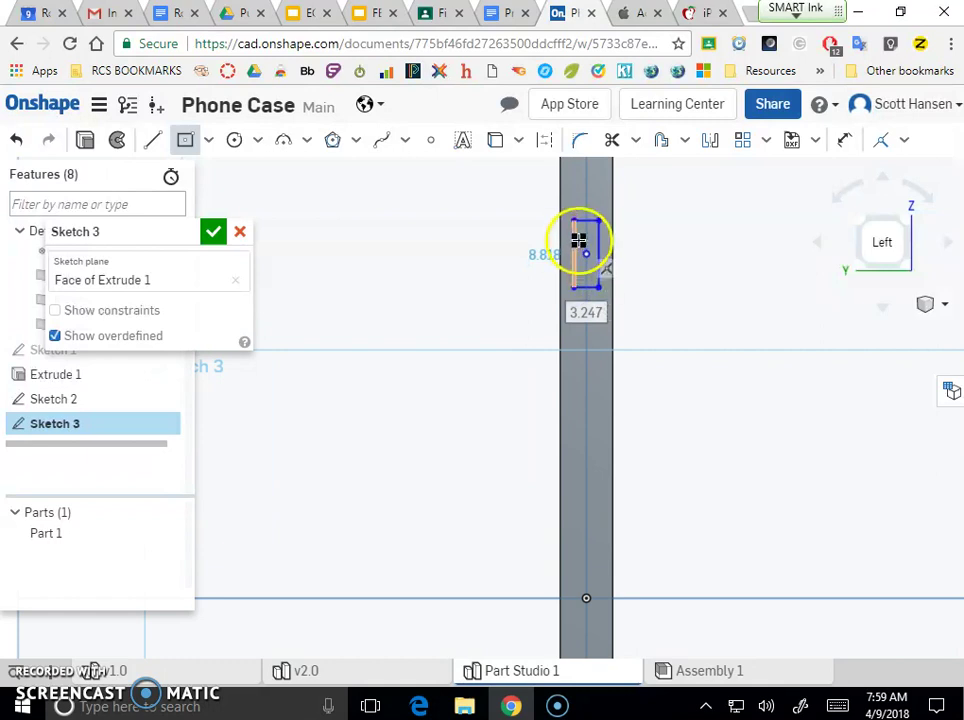
Step: Sketch a circle about 3.2 mm in diameter centred on each short side of the rectangle, spanning its width
left_click(187, 140)
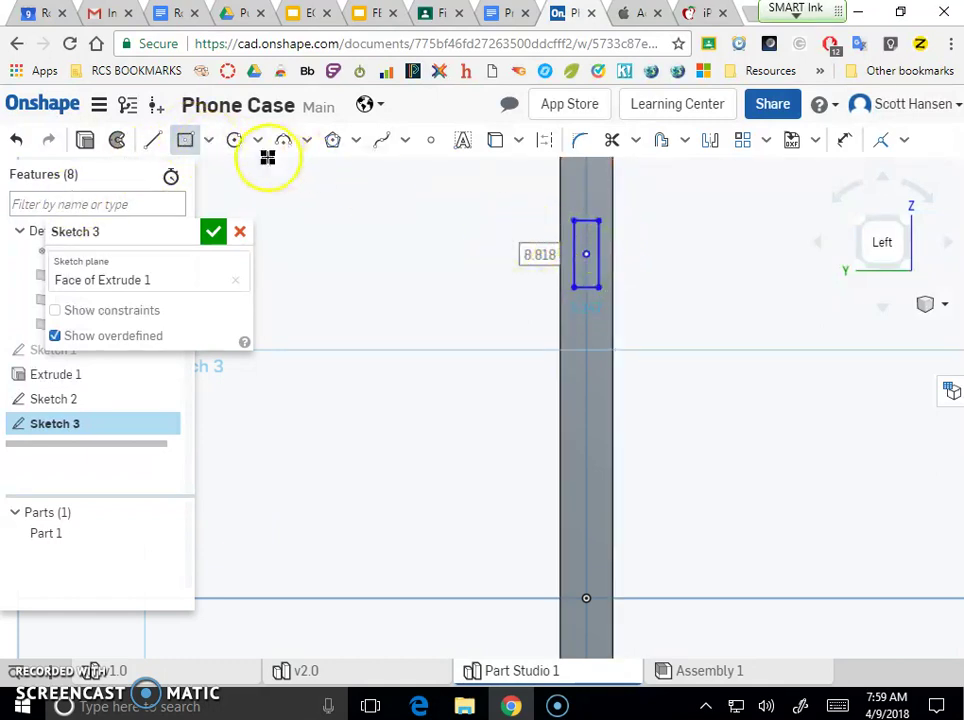
left_click(234, 140)
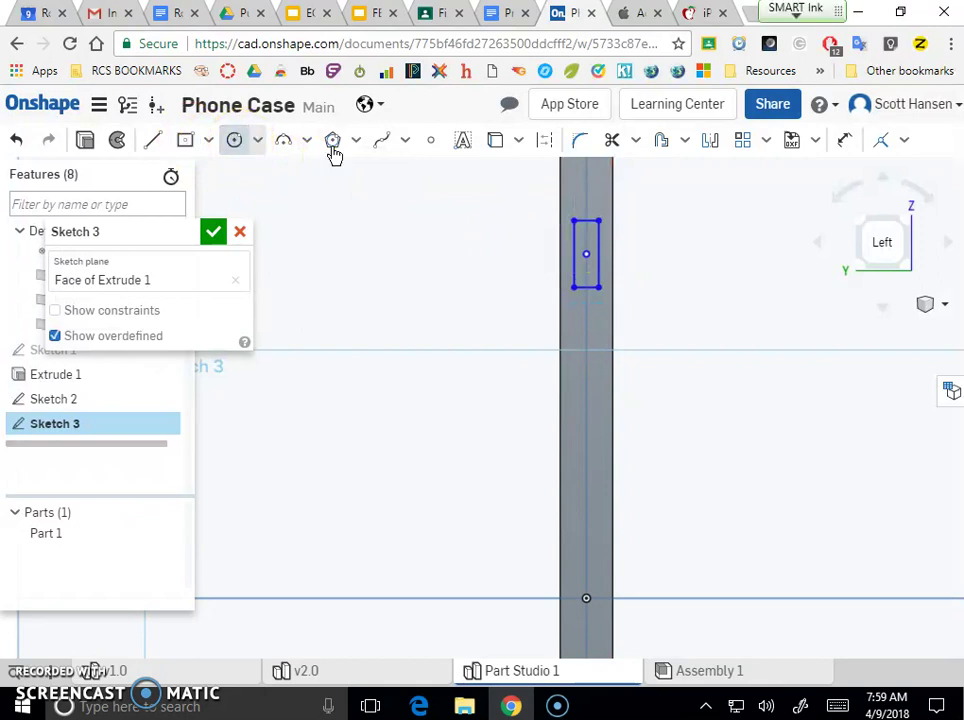
left_click(575, 221)
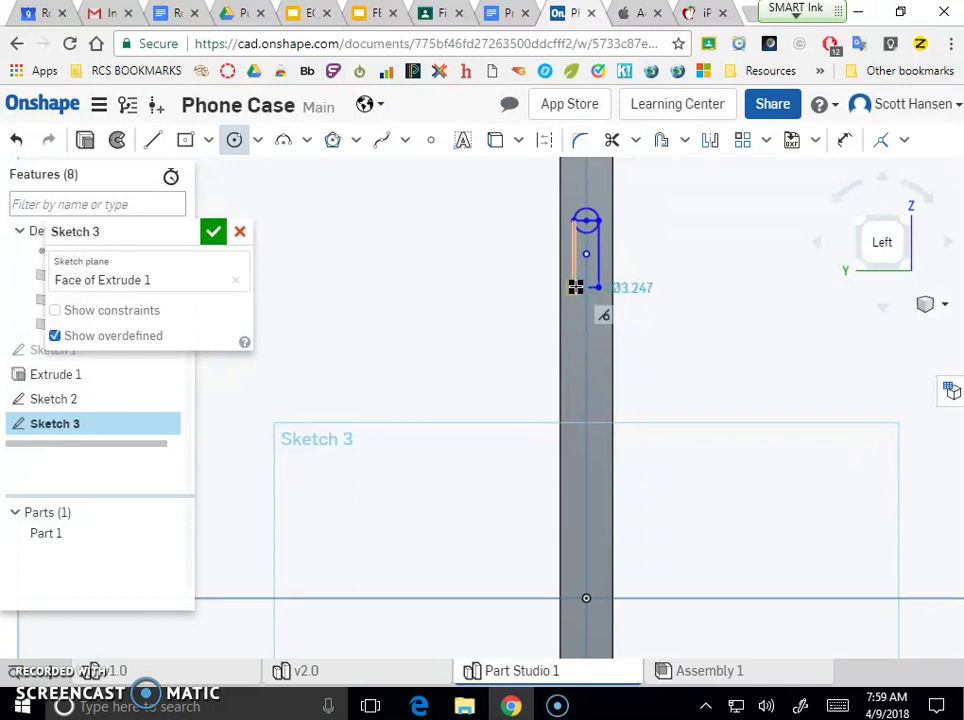
left_click(576, 287)
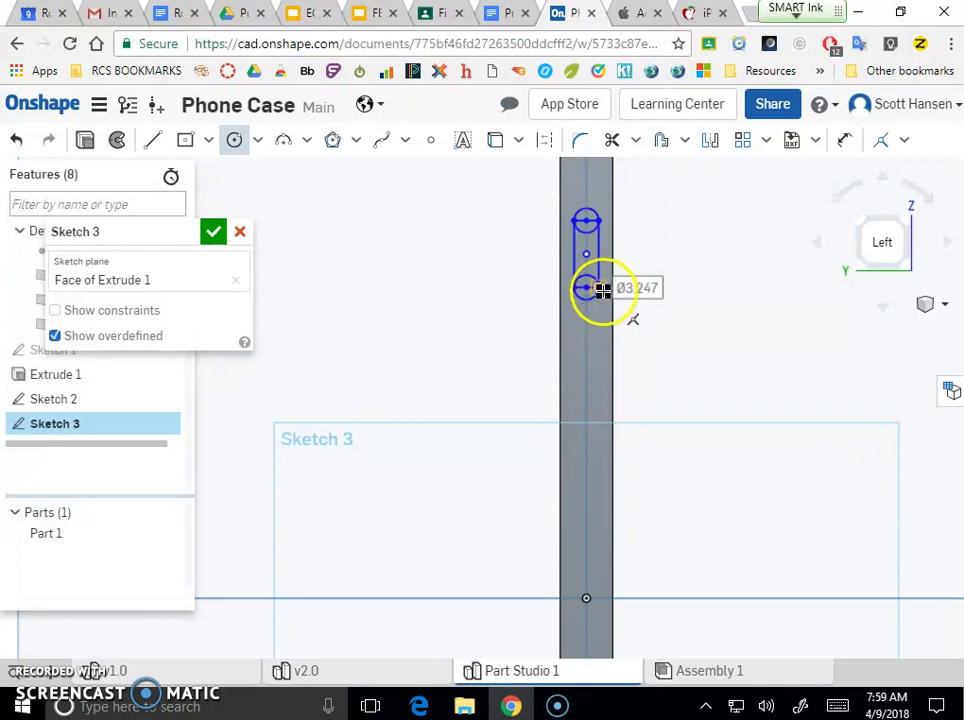
scroll(590, 247, "up", 3)
mouse_move(593, 245)
left_mouse_down()
mouse_move(564, 198)
mouse_move(590, 262)
mouse_move(553, 196)
mouse_move(553, 213)
left_mouse_up()
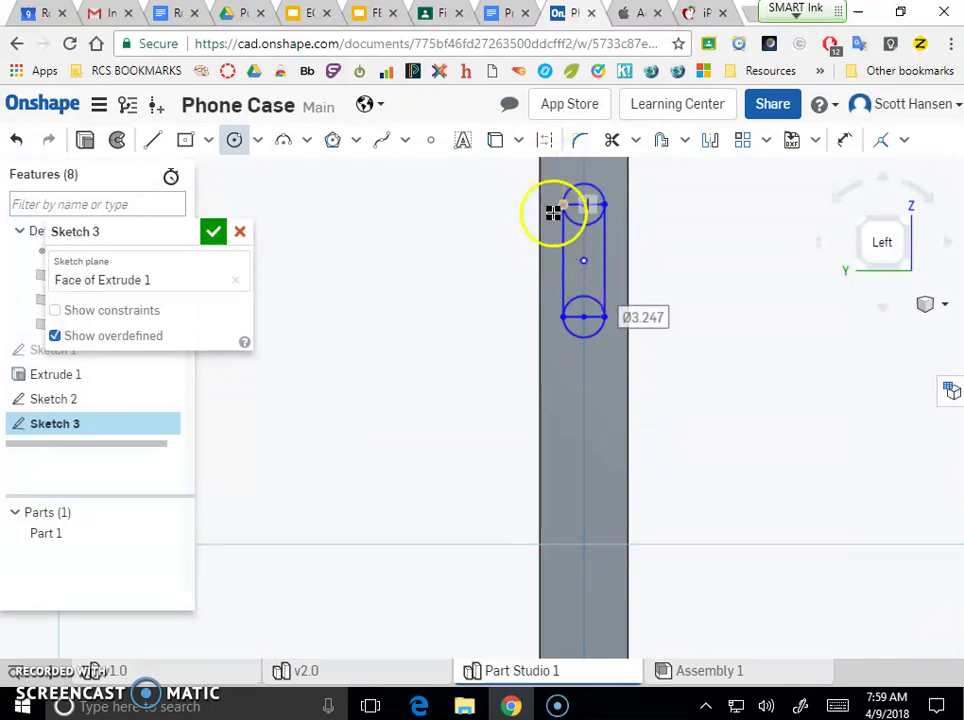
Step: Trim the rectangle's short sides and the inner halves of both circles to leave a single rounded slot outline
left_click(612, 140)
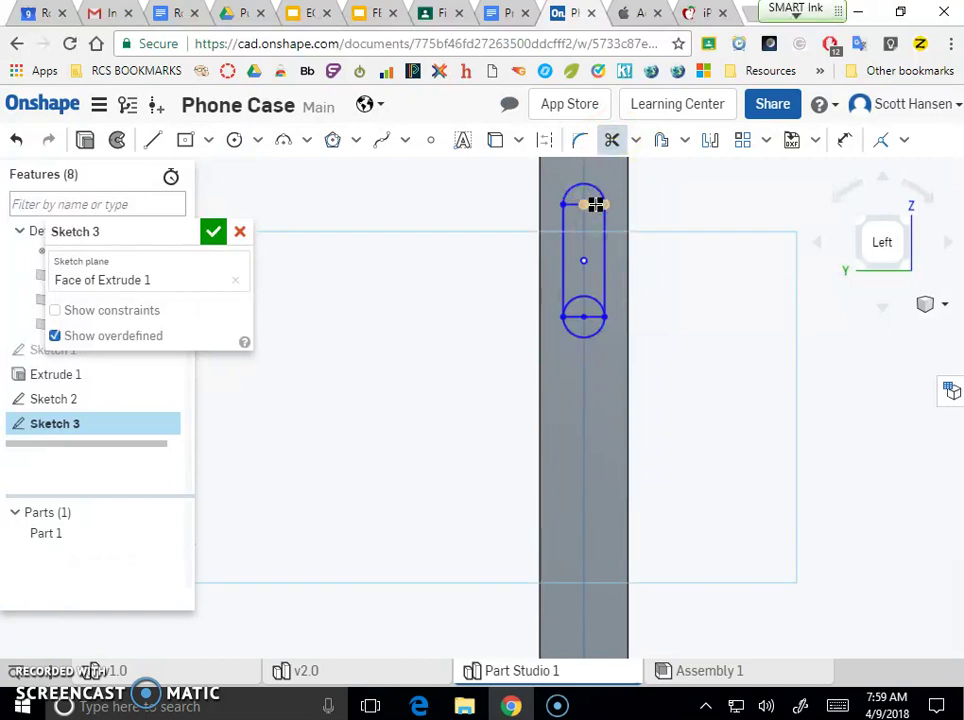
left_click_drag(573, 204, 585, 298)
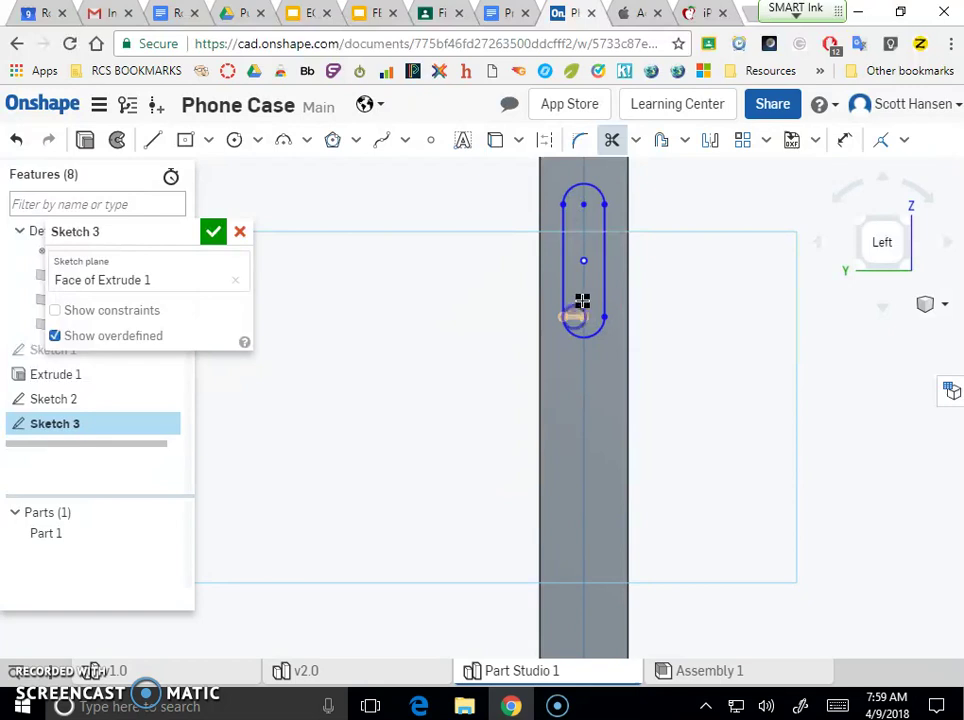
scroll(583, 300, "down", 3)
mouse_move(586, 290)
left_mouse_down()
mouse_move(576, 247)
mouse_move(593, 232)
mouse_move(581, 237)
left_mouse_up()
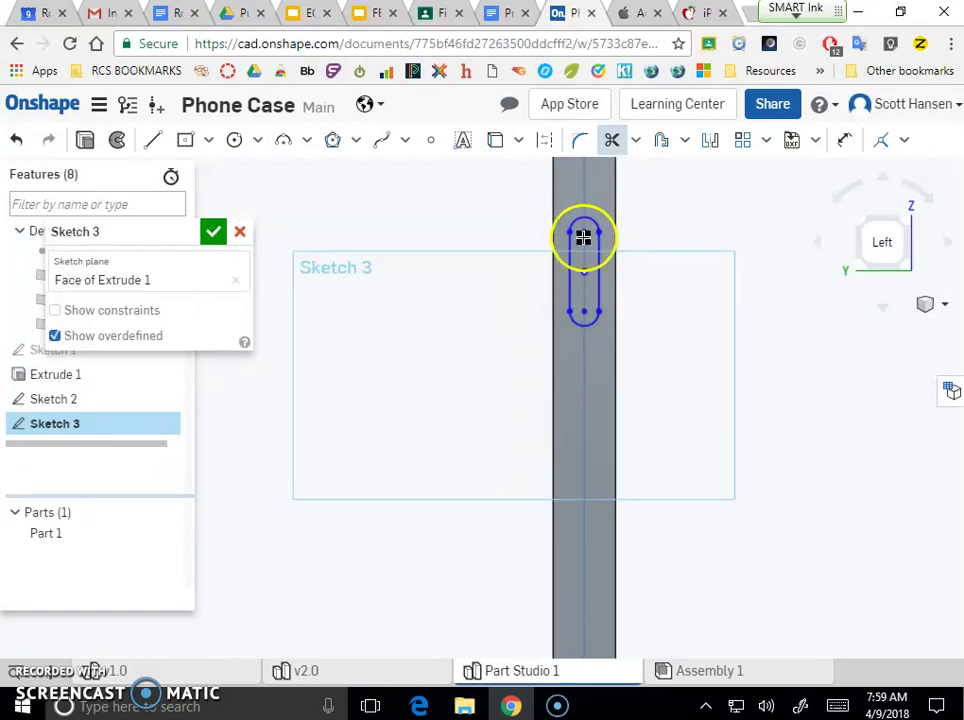
Step: Look up the ringer switch's length in the Apple PDF, and dimension the slot's overall length to 5.61 mm in Onshape
left_click(622, 14)
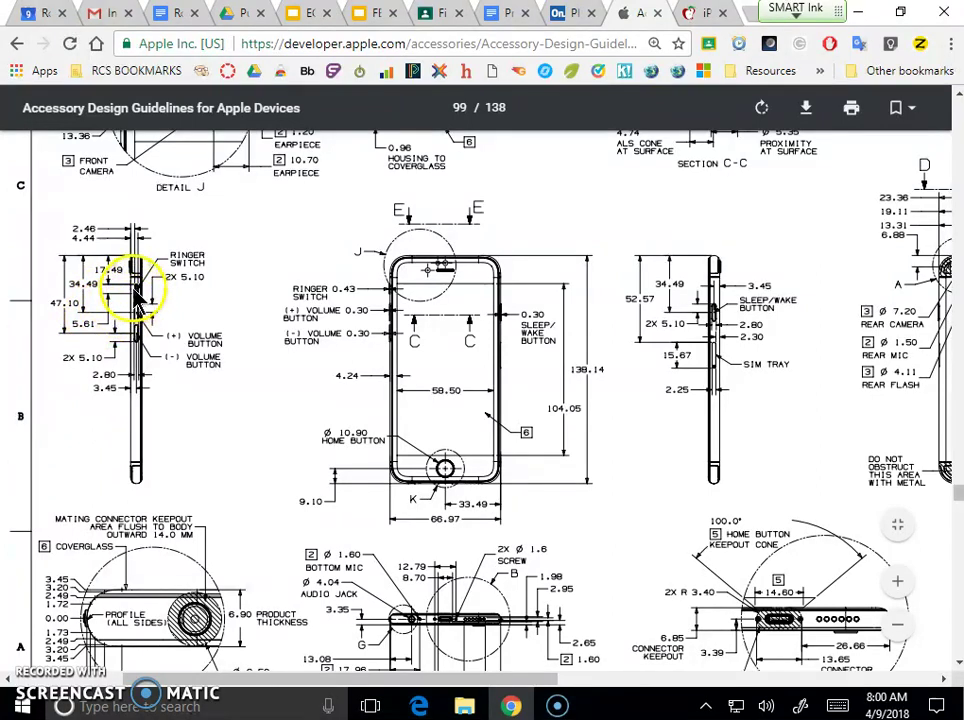
left_click(576, 18)
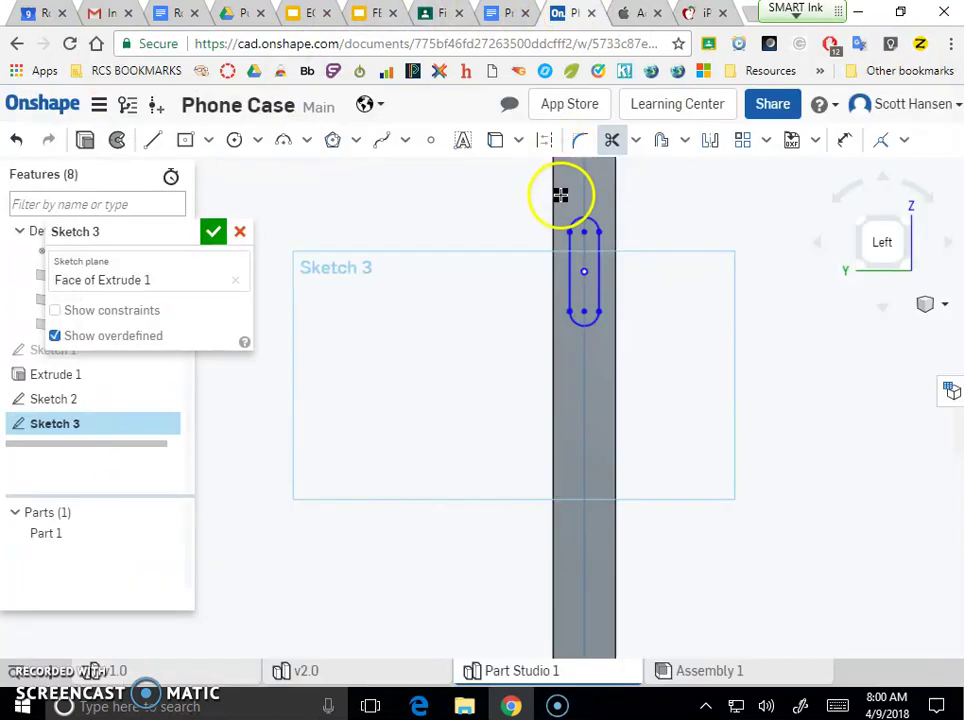
key("u")
left_click(581, 218)
left_click(585, 314)
left_click(487, 292)
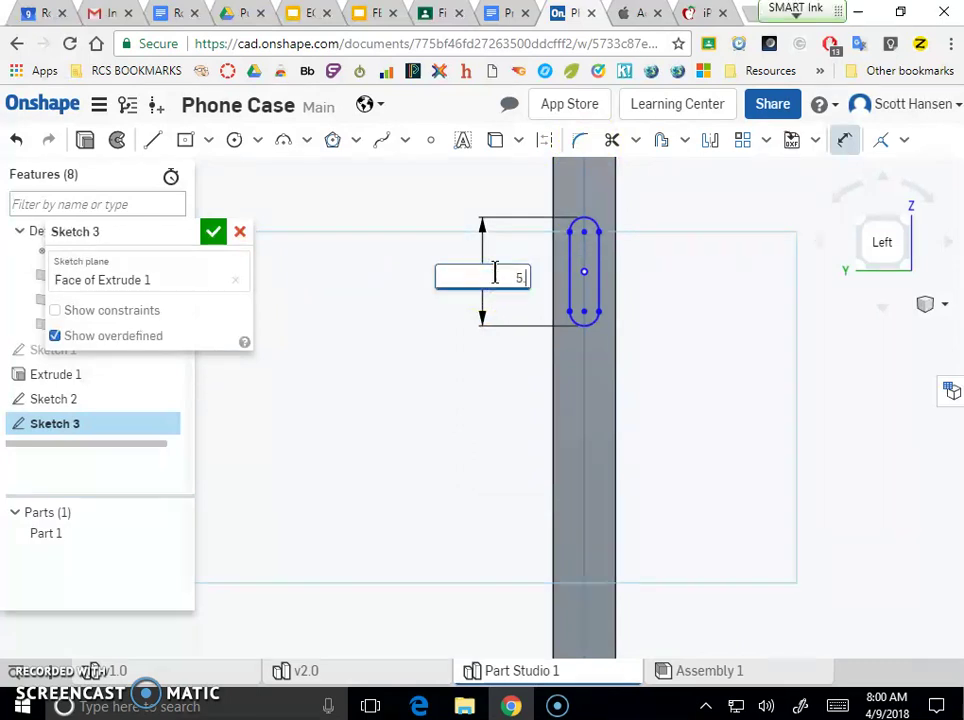
key("Return")
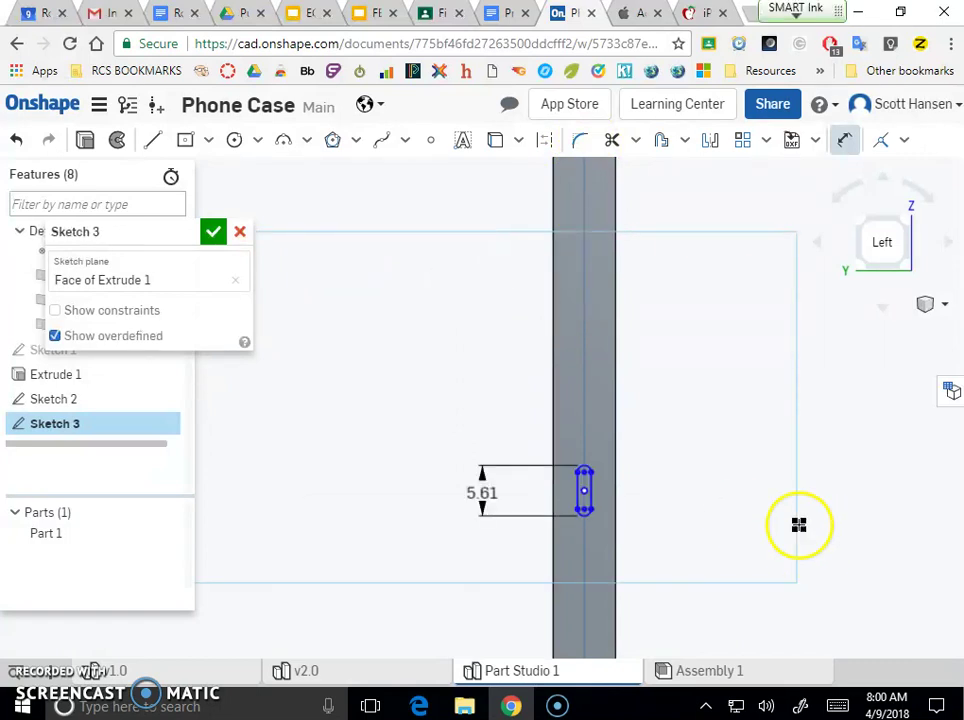
Step: Look up the ringer switch's distance from the phone's upper end in the Apple PDF, and return to Onshape
scroll(570, 268, "down", 4)
scroll(550, 330, "up", 2)
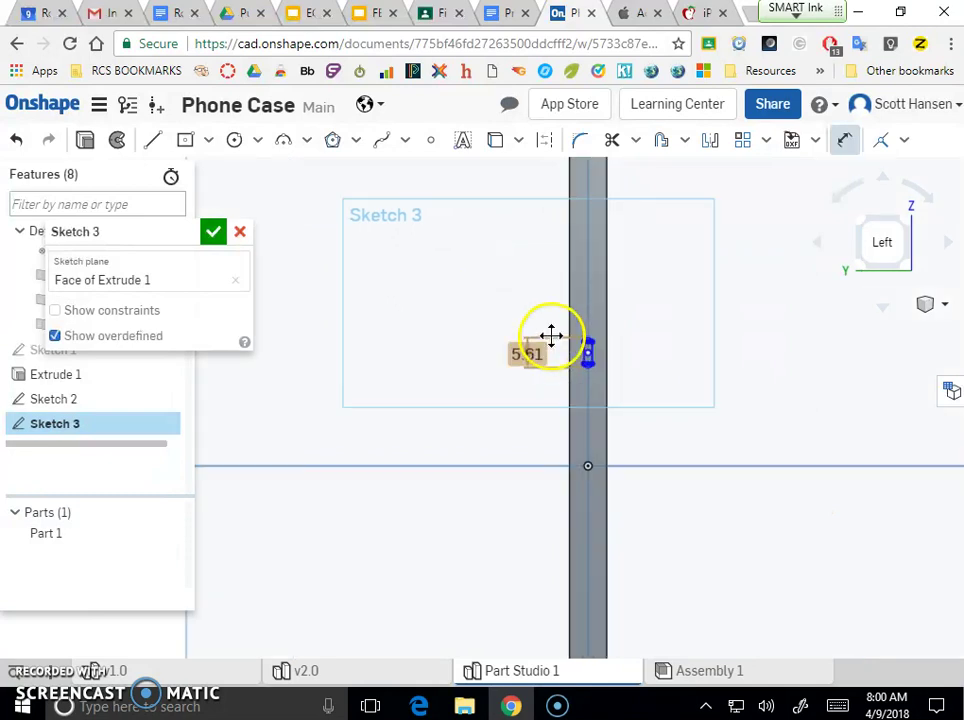
left_click(633, 15)
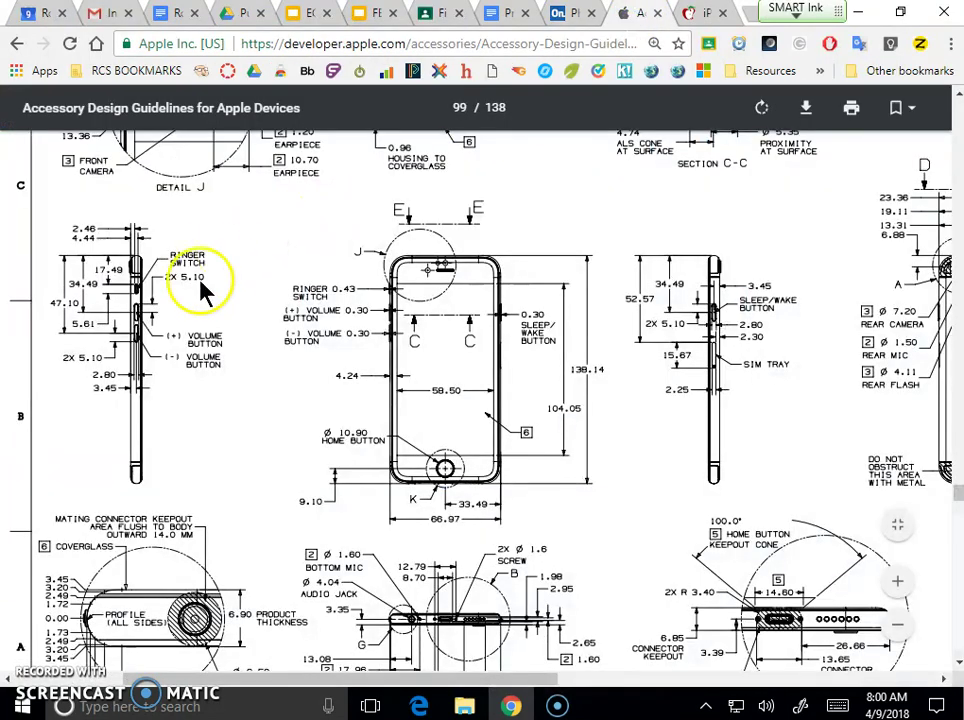
scroll(135, 300, "up", 1)
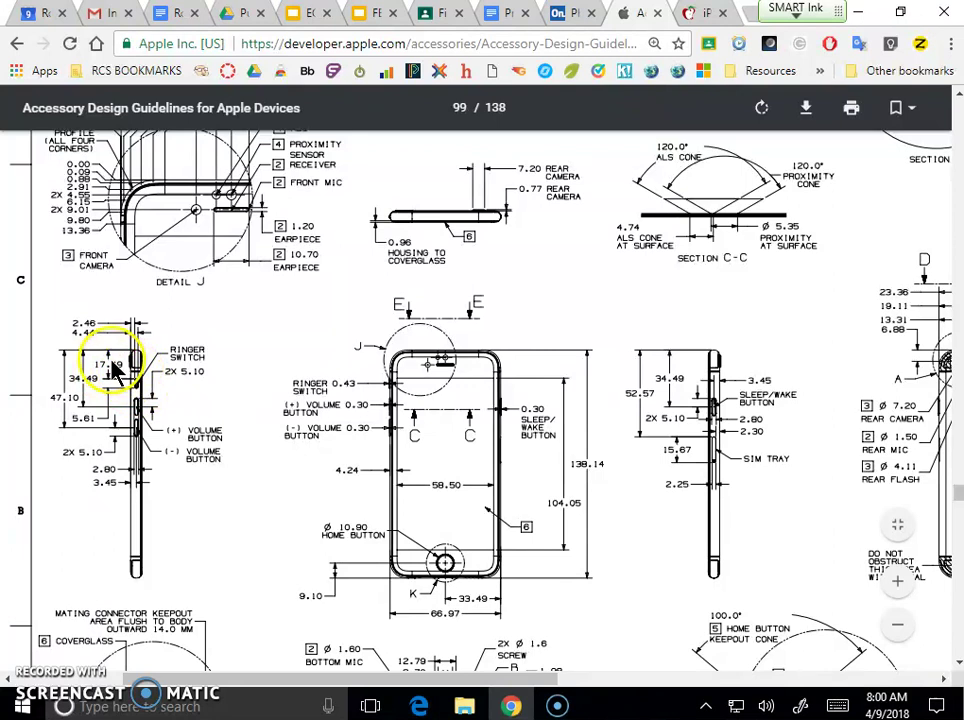
left_click(560, 14)
Step: Try to dimension the distance from the phone body's upper end to the slot's upper arc
scroll(610, 230, "up", 3)
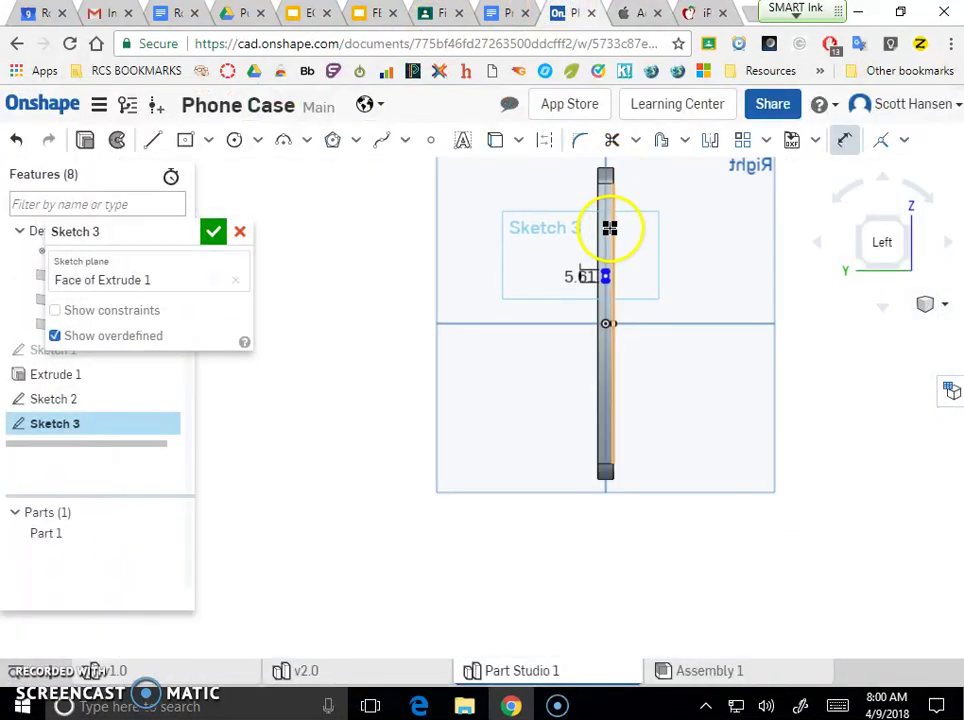
scroll(609, 229, "down", 1)
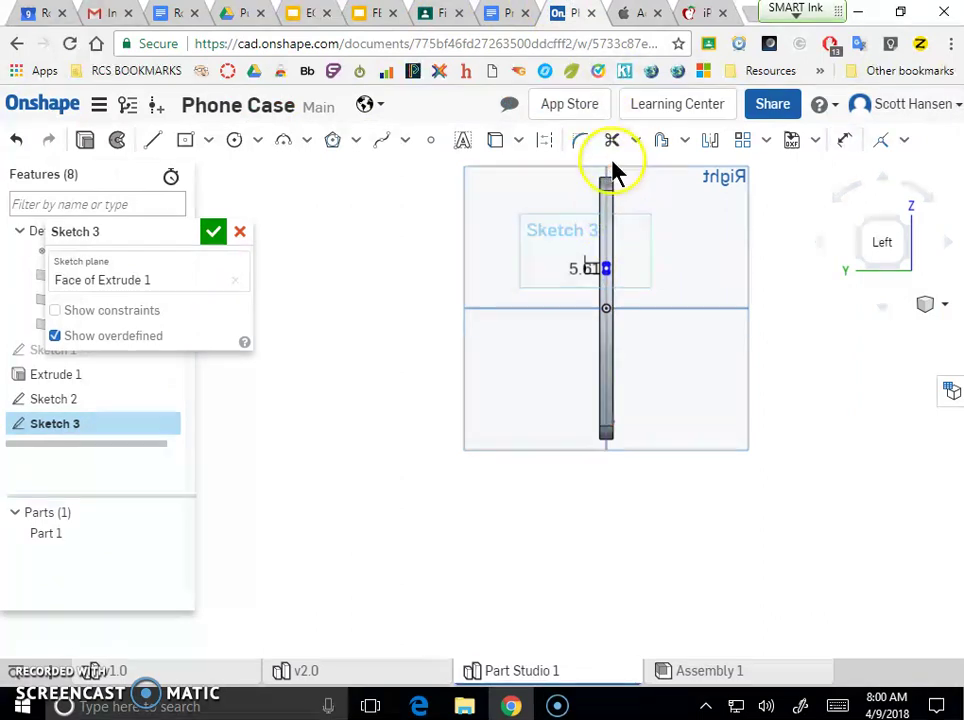
scroll(605, 187, "up", 3)
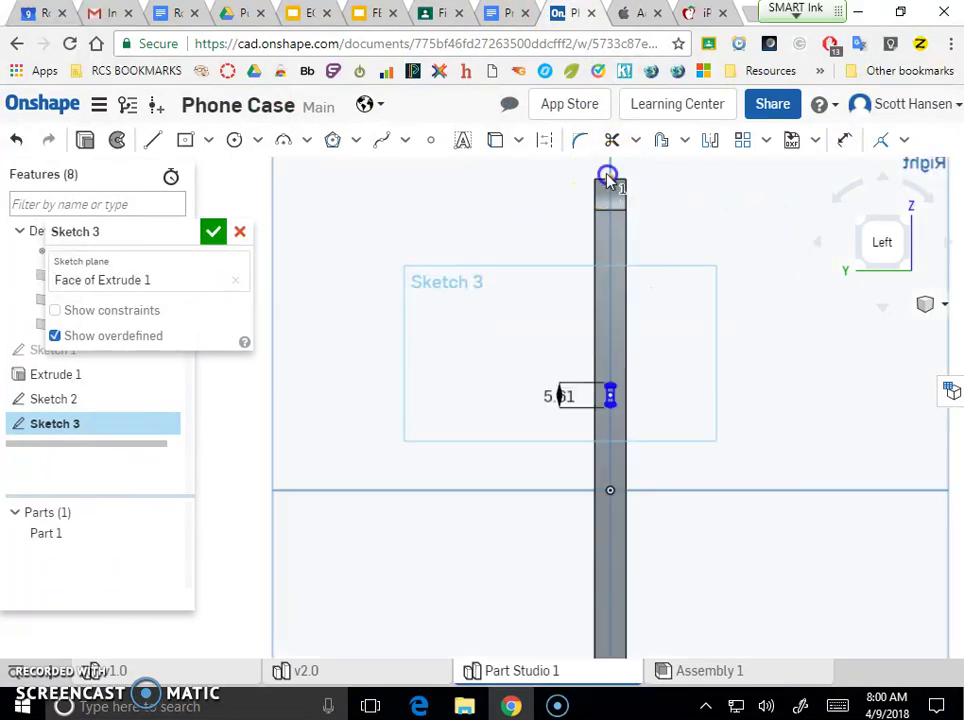
scroll(609, 383, "up", 4)
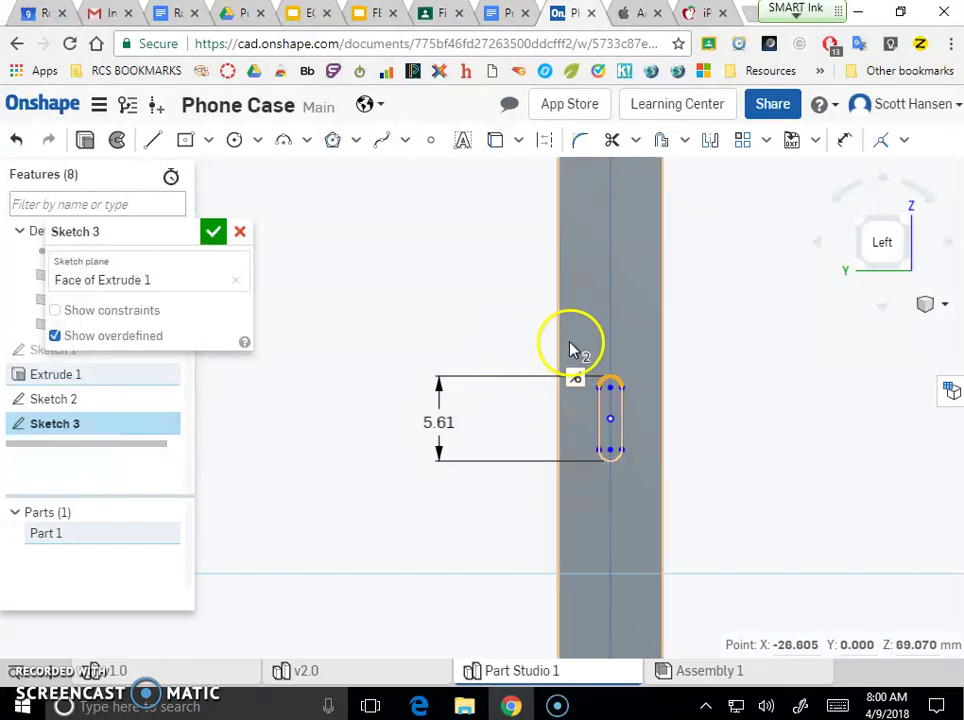
scroll(630, 293, "down", 5)
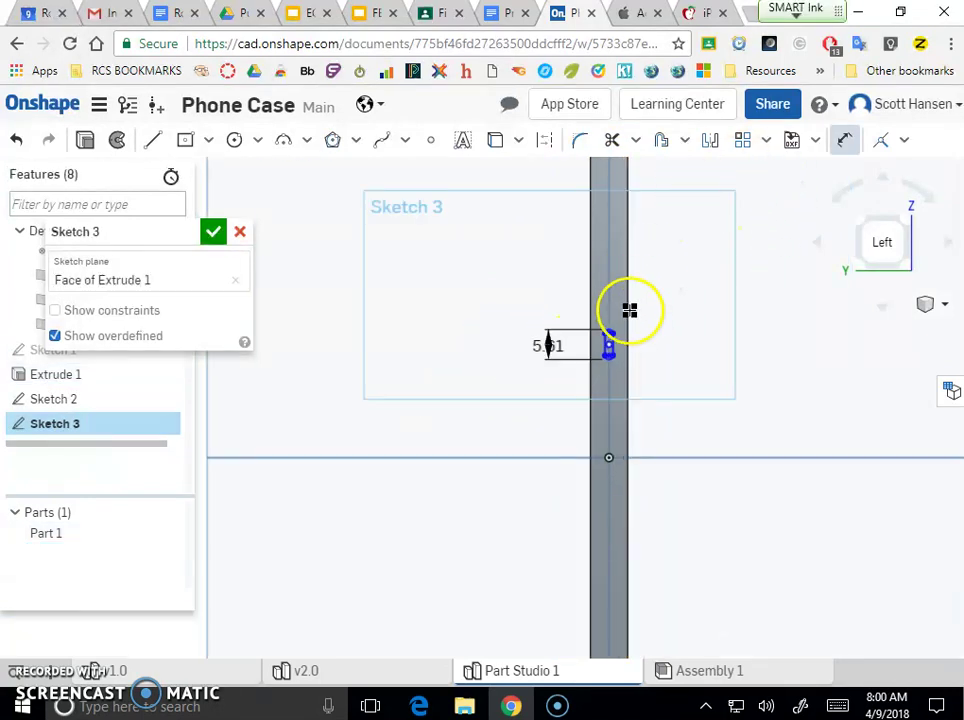
scroll(620, 320, "up", 3)
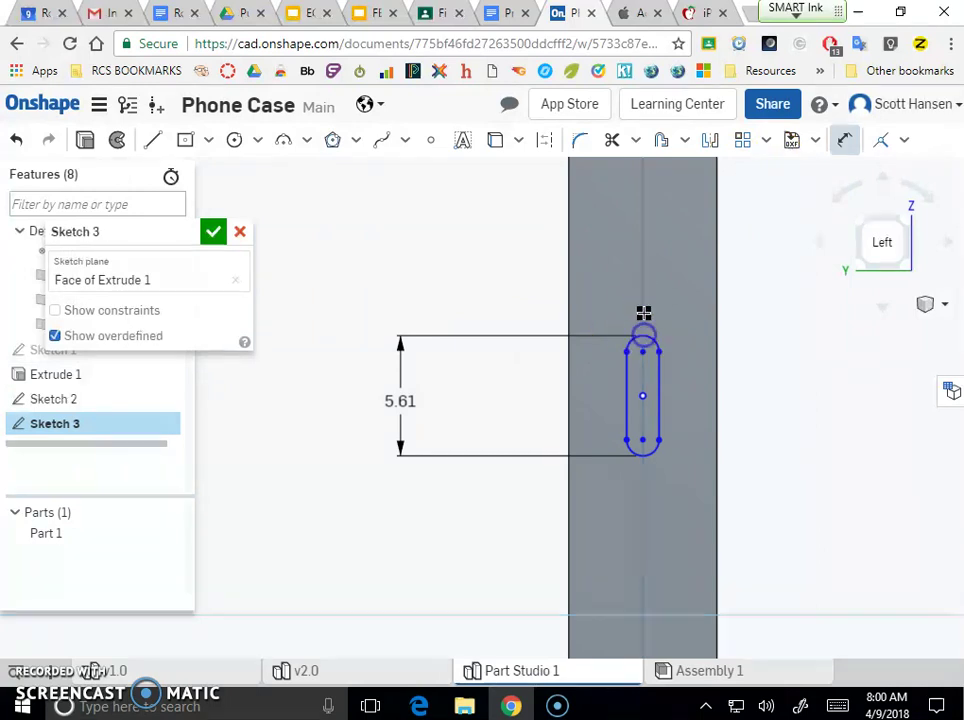
scroll(640, 300, "down", 5)
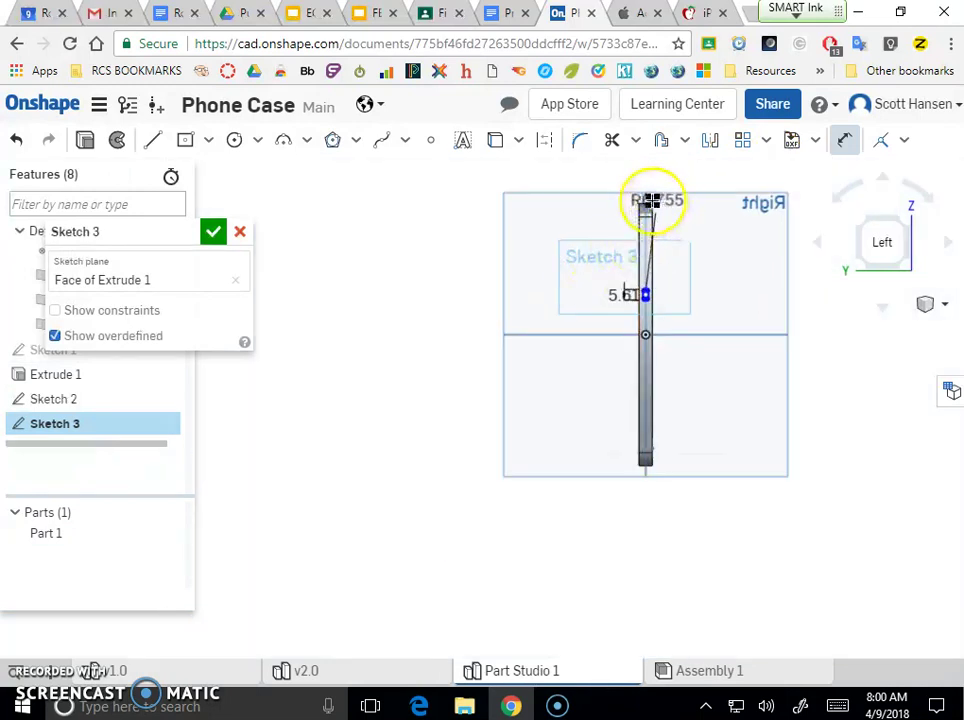
Step: Dimension the distance from the rounded corner's lower edge line to the top of the slot as 17.49 mm
scroll(645, 201, "up", 5)
mouse_move(645, 201)
left_mouse_down()
mouse_move(654, 211)
mouse_move(628, 241)
mouse_move(641, 271)
mouse_move(634, 212)
mouse_move(643, 278)
mouse_move(671, 219)
mouse_move(652, 229)
mouse_move(659, 285)
mouse_move(659, 277)
left_mouse_up()
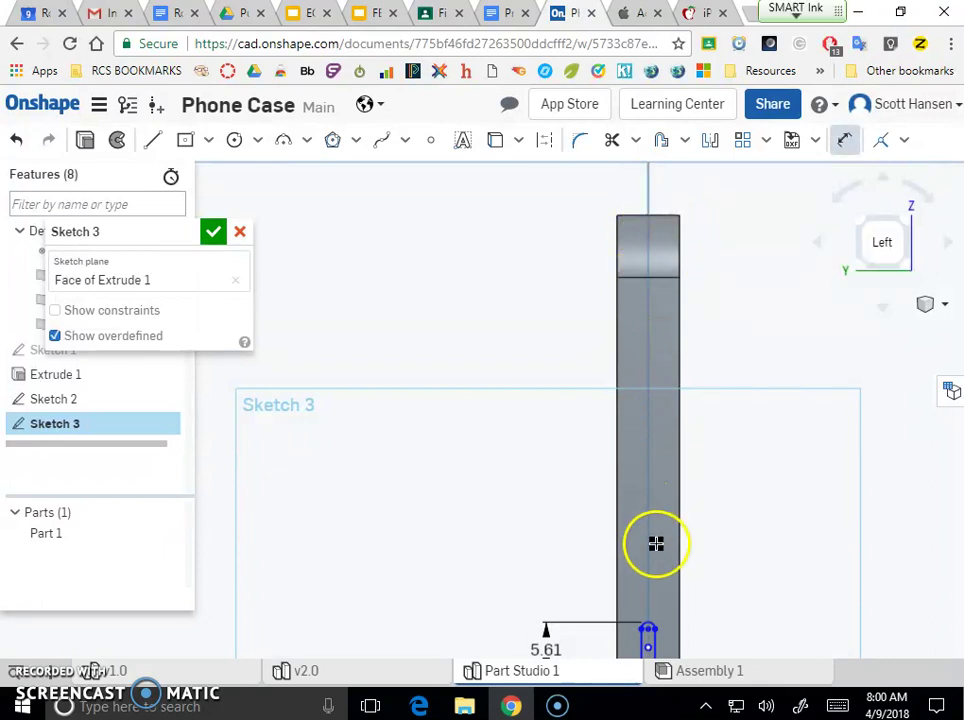
left_click(650, 618)
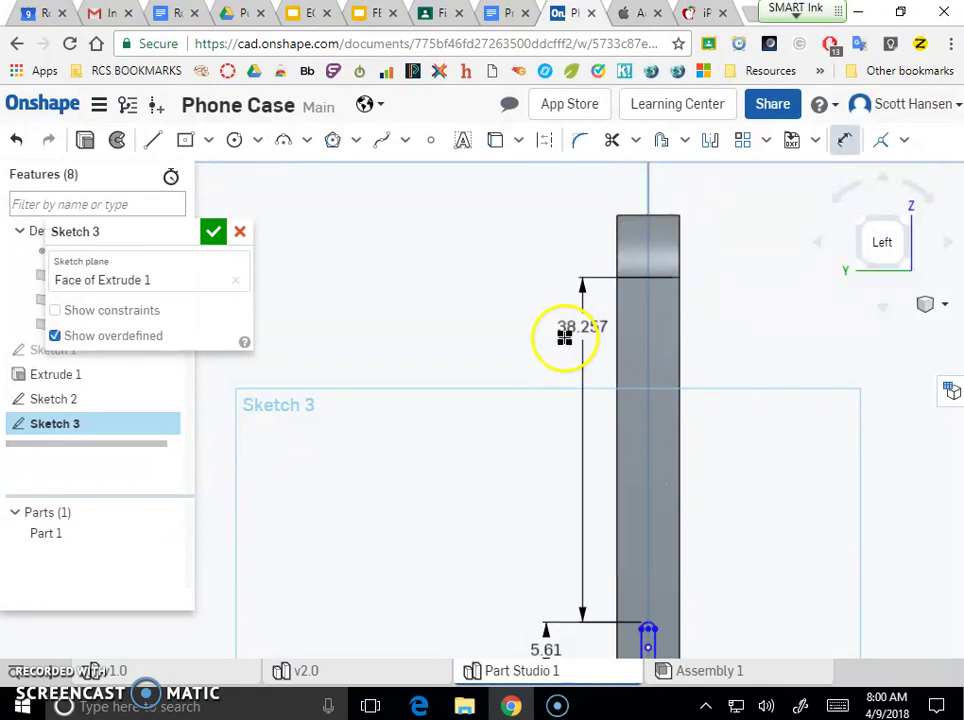
left_click(515, 383)
type("17.49")
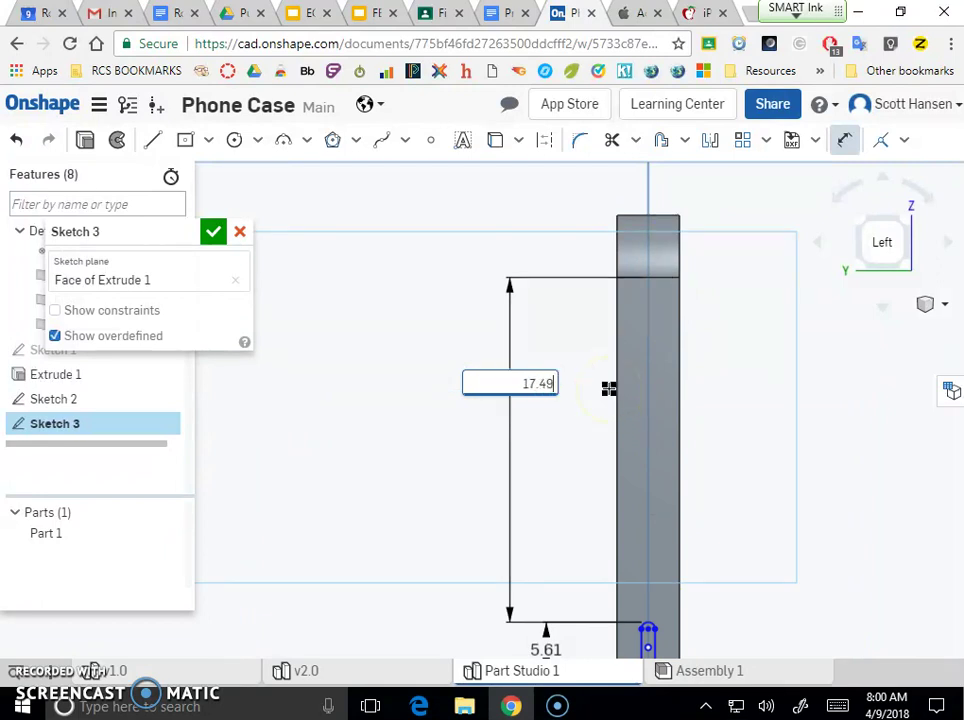
key("Return")
scroll(608, 388, "down", 5)
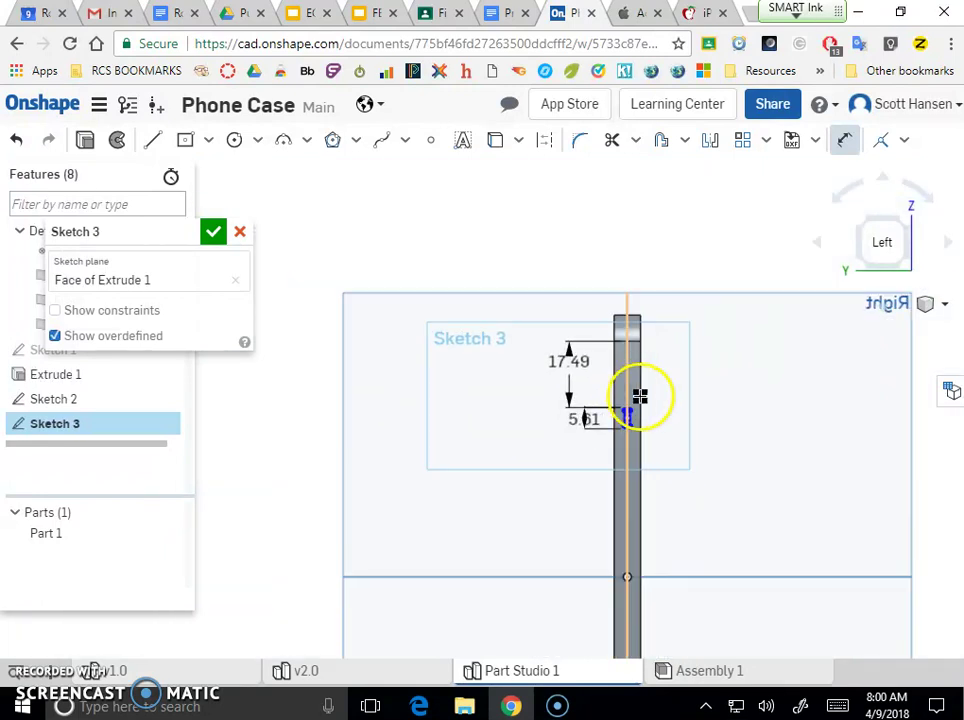
Step: Inspect the ringer switch slot on the phone's side and finish its sketch
mouse_move(553, 344)
right_mouse_down()
mouse_move(469, 348)
mouse_move(526, 359)
mouse_move(460, 333)
right_mouse_up()
left_click(695, 387)
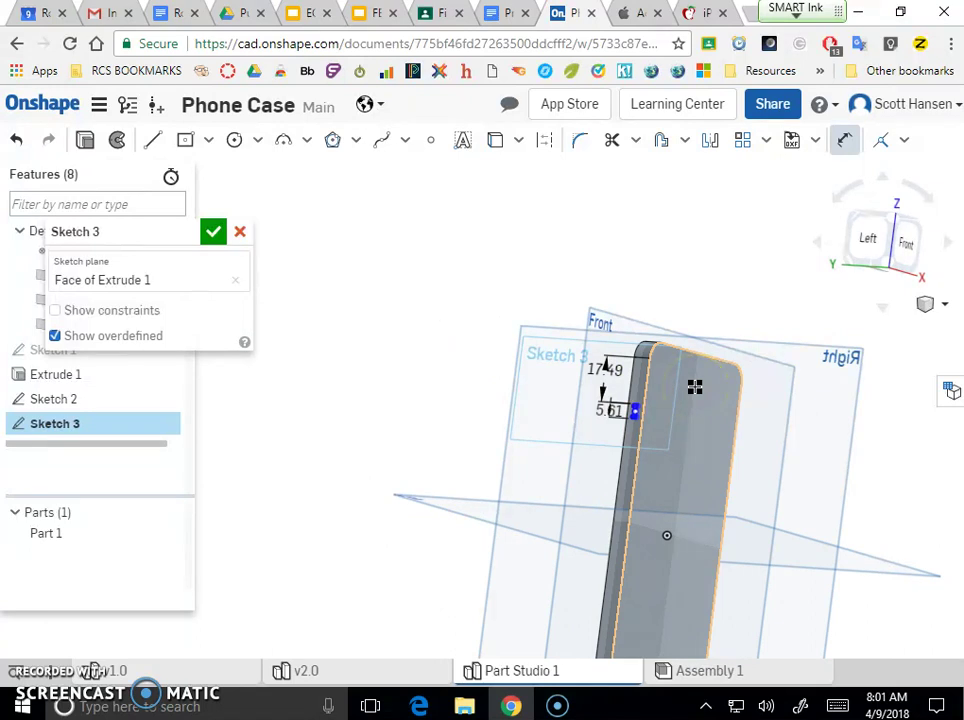
mouse_move(660, 415)
left_mouse_down()
mouse_move(646, 426)
mouse_move(661, 499)
left_mouse_up()
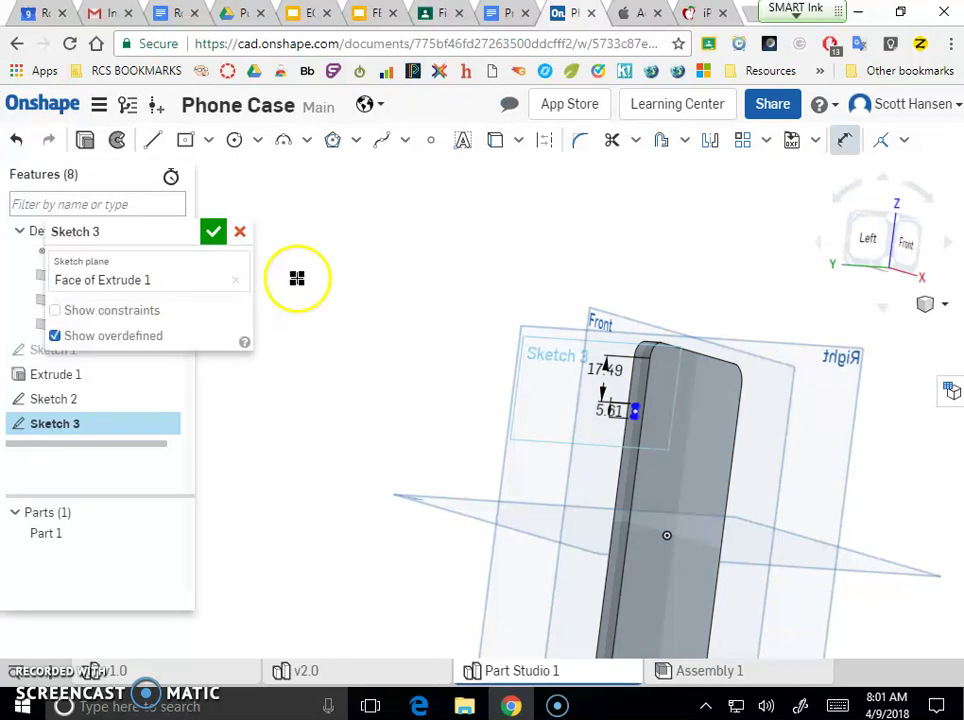
left_click(213, 240)
Step: Start a Shell on the phone body with its front face as the face to remove
mouse_move(391, 328)
right_mouse_down()
mouse_move(424, 332)
mouse_move(333, 327)
right_mouse_up()
scroll(334, 326, "down", 2)
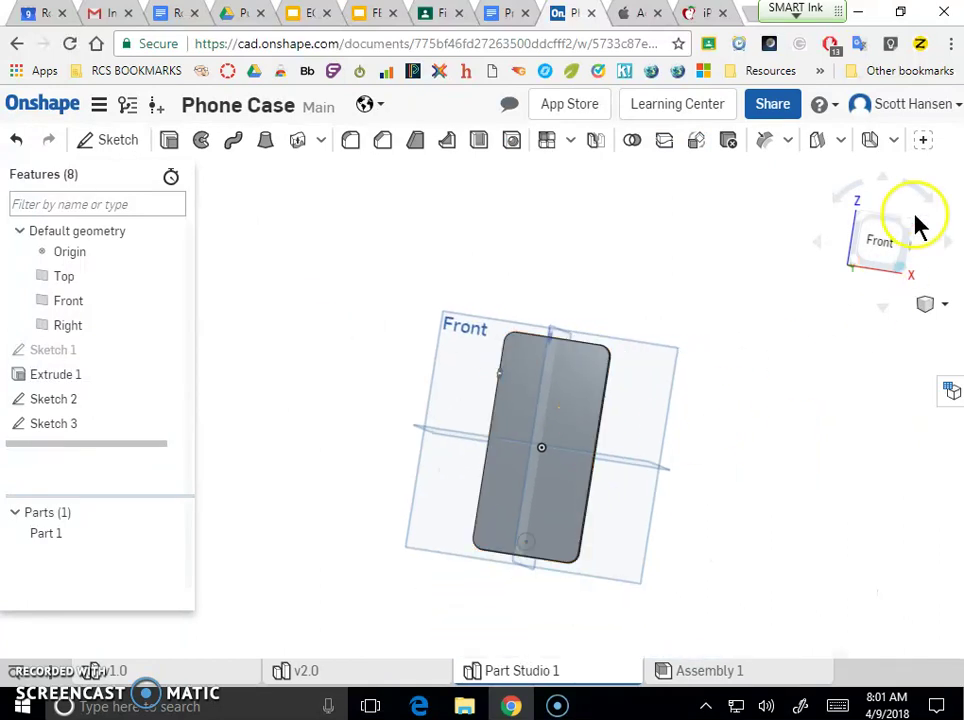
left_click(877, 243)
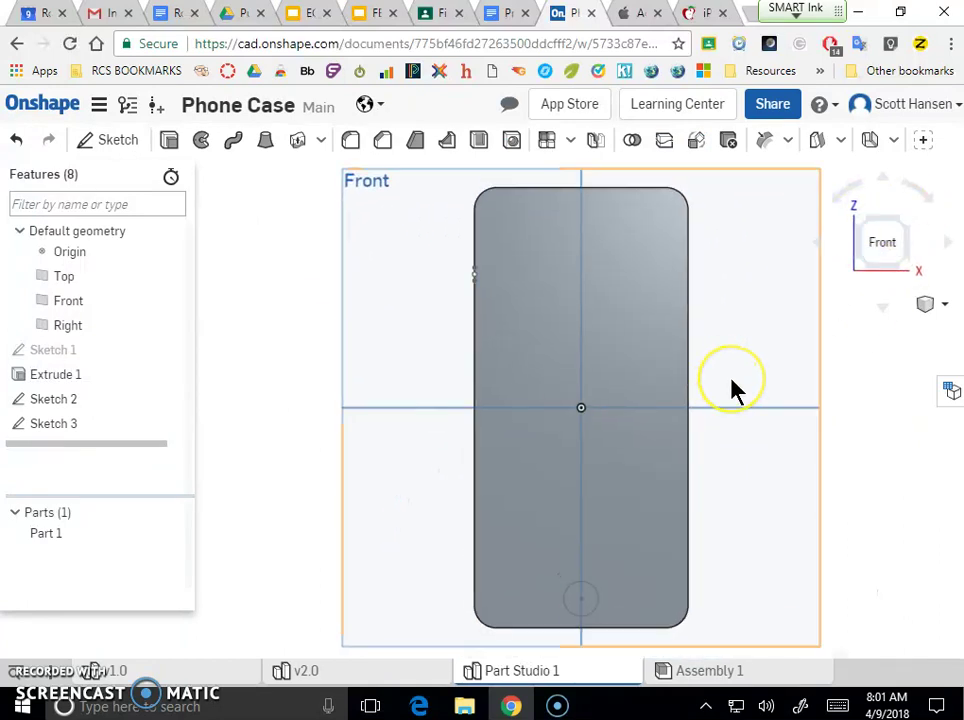
scroll(732, 389, "down", 2)
right_click_drag(775, 430, 798, 415)
left_click(890, 238)
left_click(643, 366)
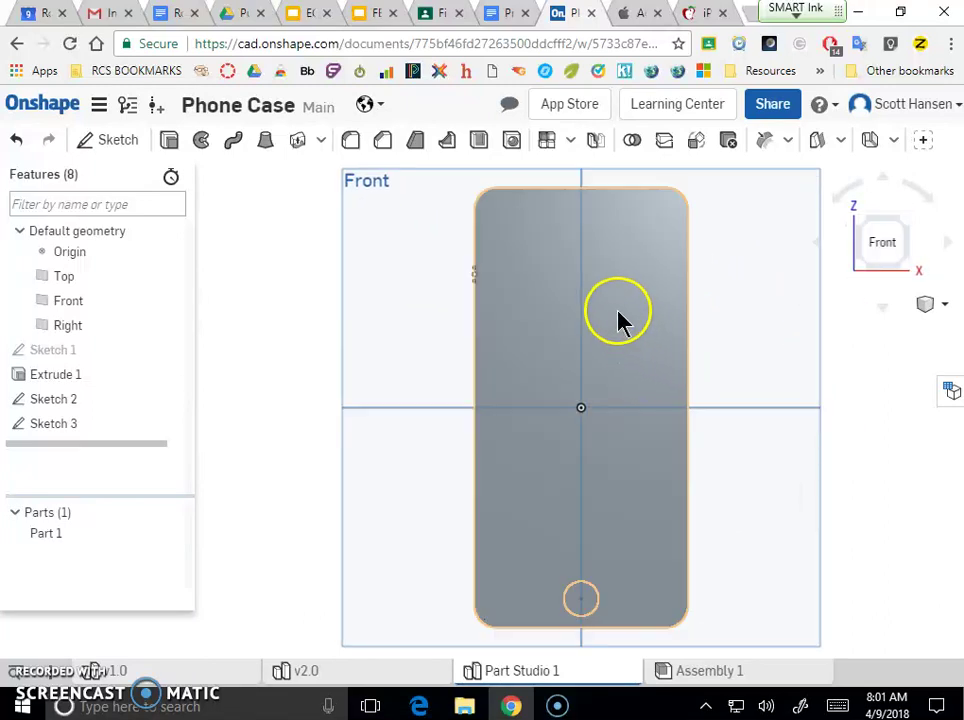
left_click(622, 318)
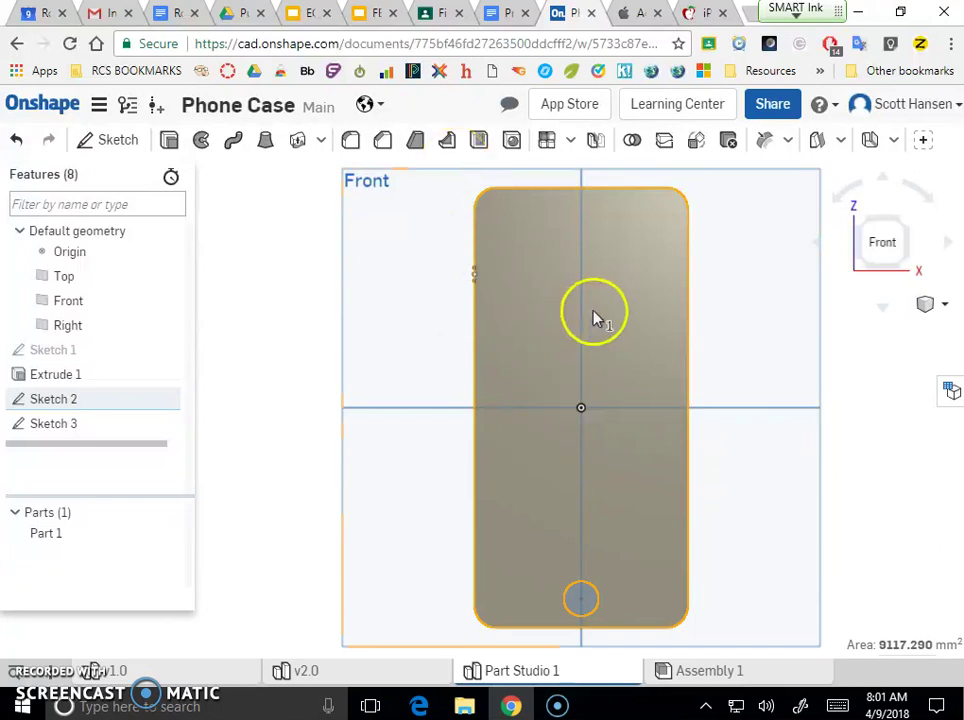
left_click(479, 145)
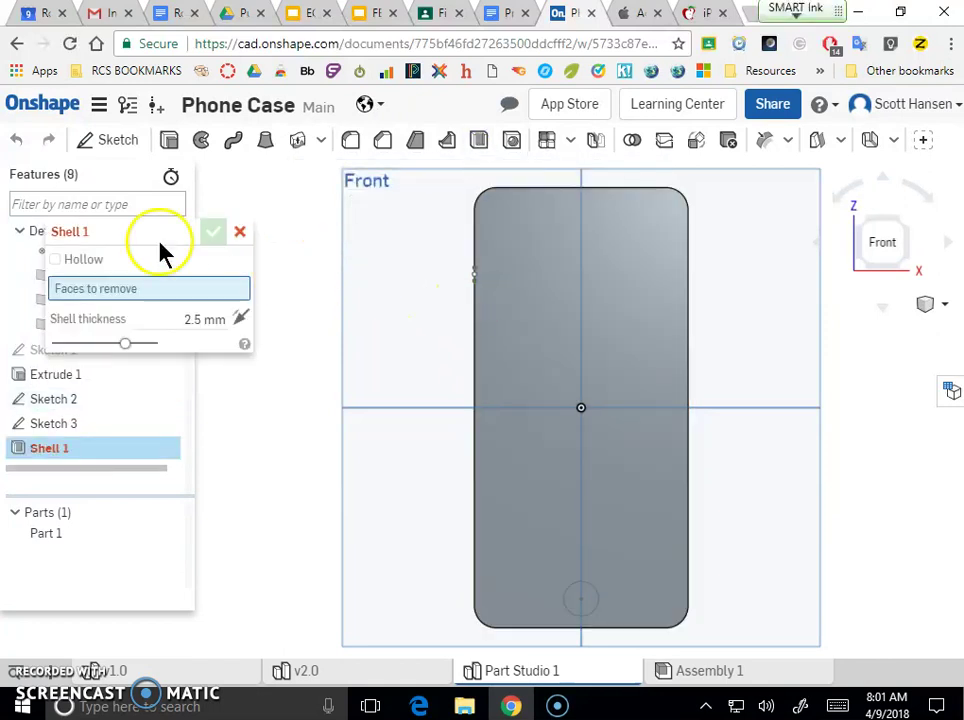
left_click(500, 276)
mouse_move(438, 330)
right_mouse_down()
mouse_move(489, 327)
mouse_move(430, 323)
right_mouse_up()
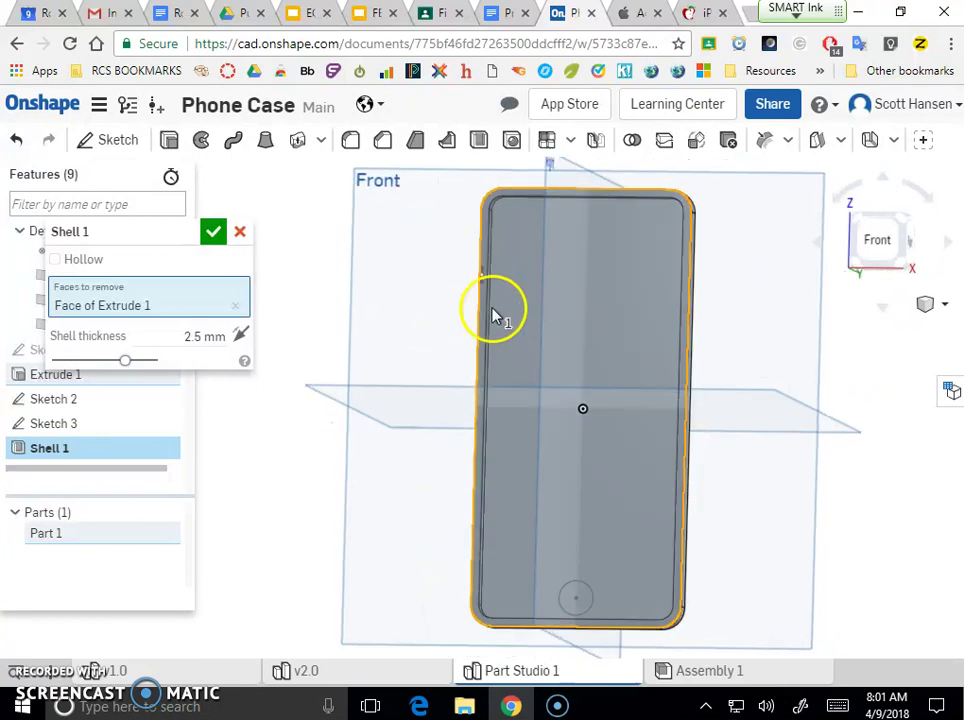
Step: Flip the shell direction so the walls are built outside the phone body
left_click(212, 338)
double_click(197, 340)
right_click_drag(301, 353, 338, 359)
left_click(535, 244)
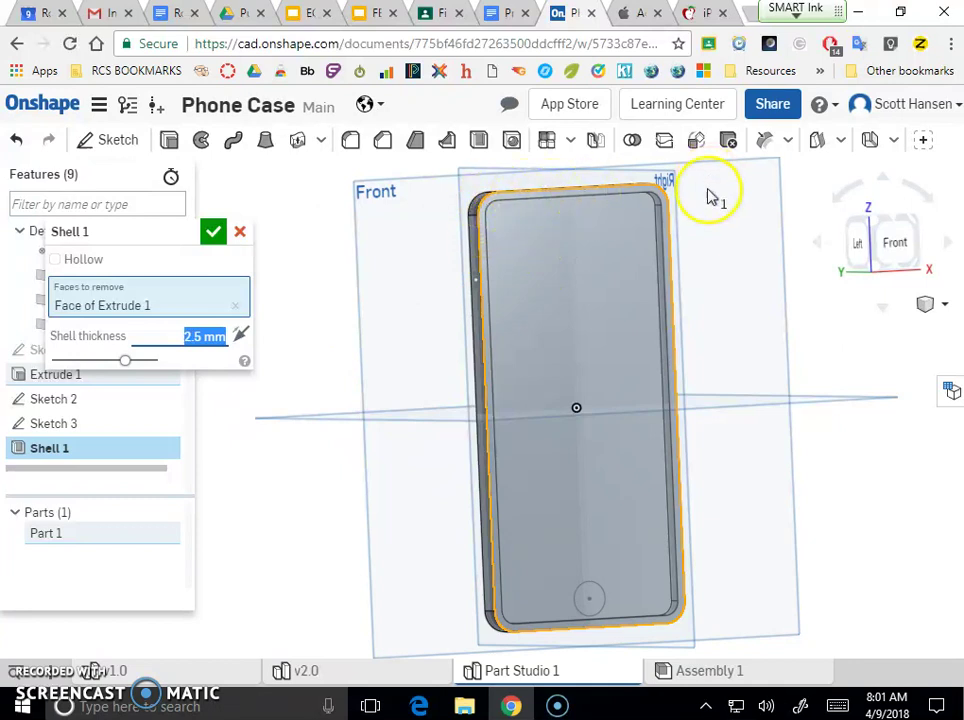
left_click(239, 338)
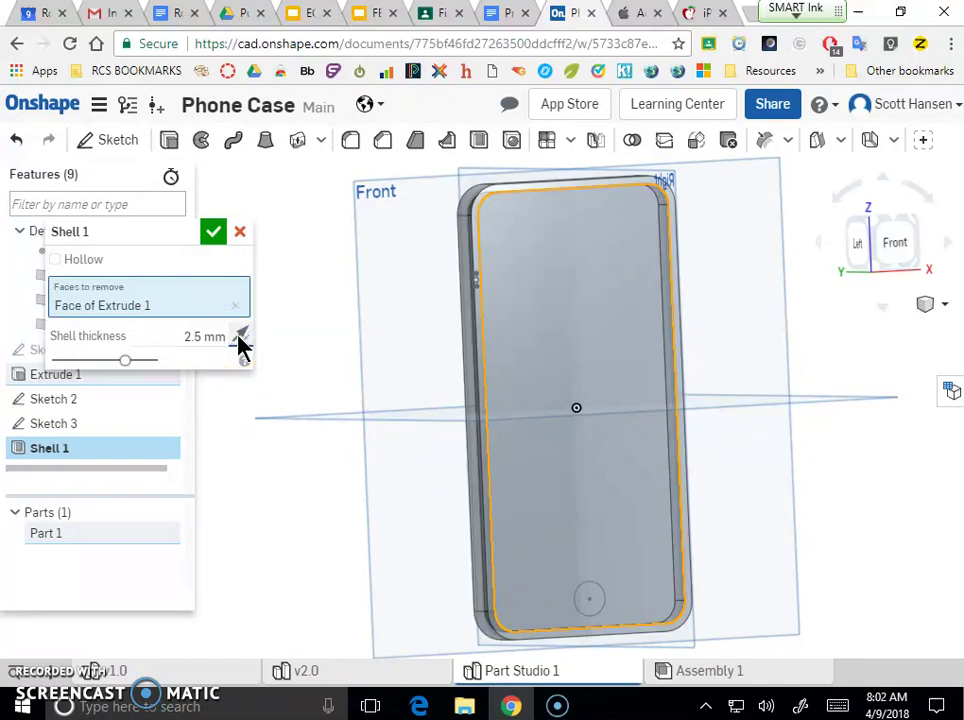
right_click_drag(322, 350, 316, 320)
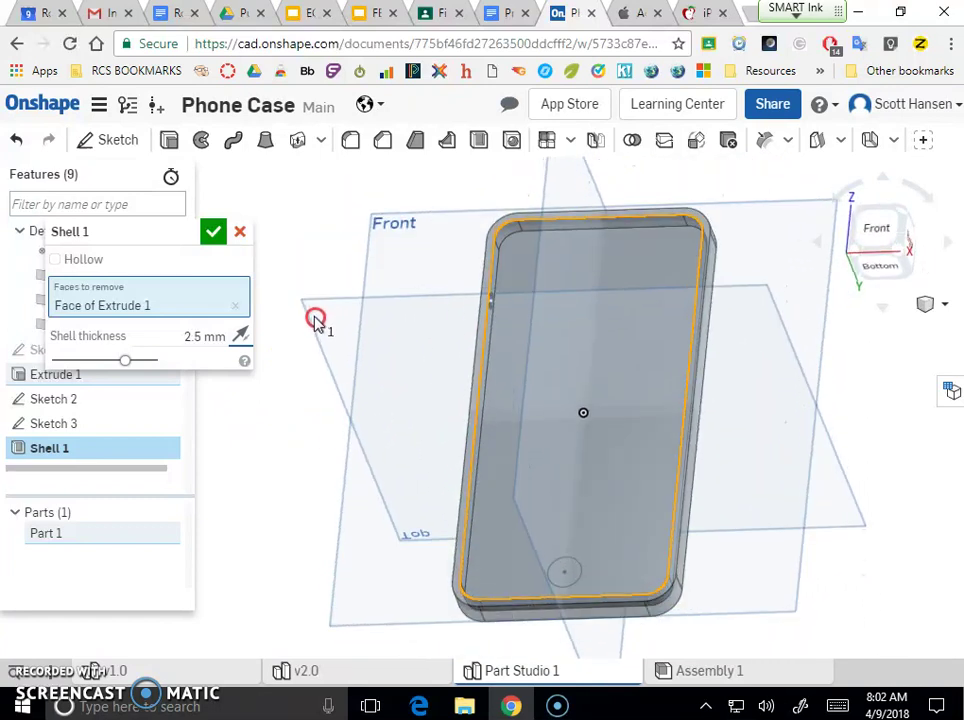
Step: Set the shell thickness to 1 mm and complete the shell
left_click(200, 336)
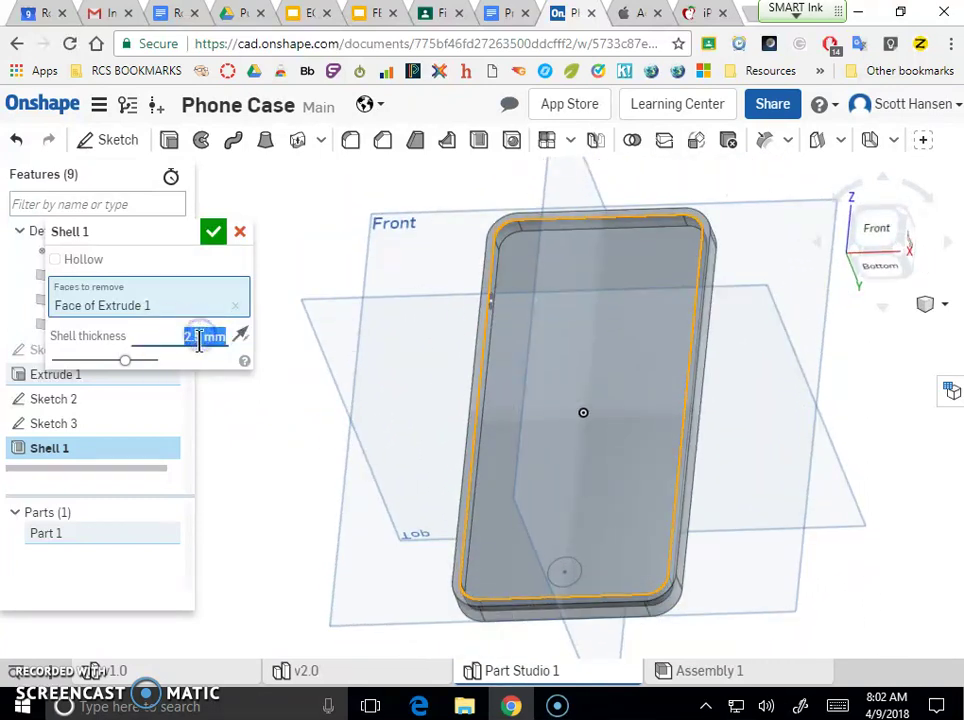
type("1")
key("Return")
right_click_drag(325, 365, 363, 373)
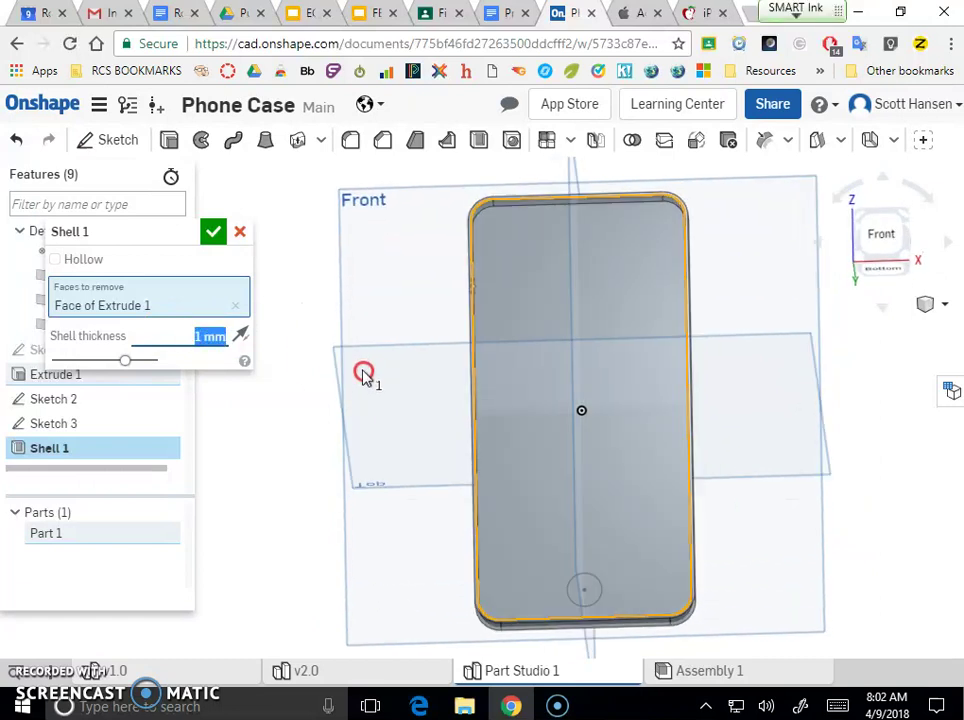
left_click(214, 235)
Step: Start a new sketch on the case's outer left side face, where the ringer switch slot lies
right_click_drag(319, 337, 500, 340)
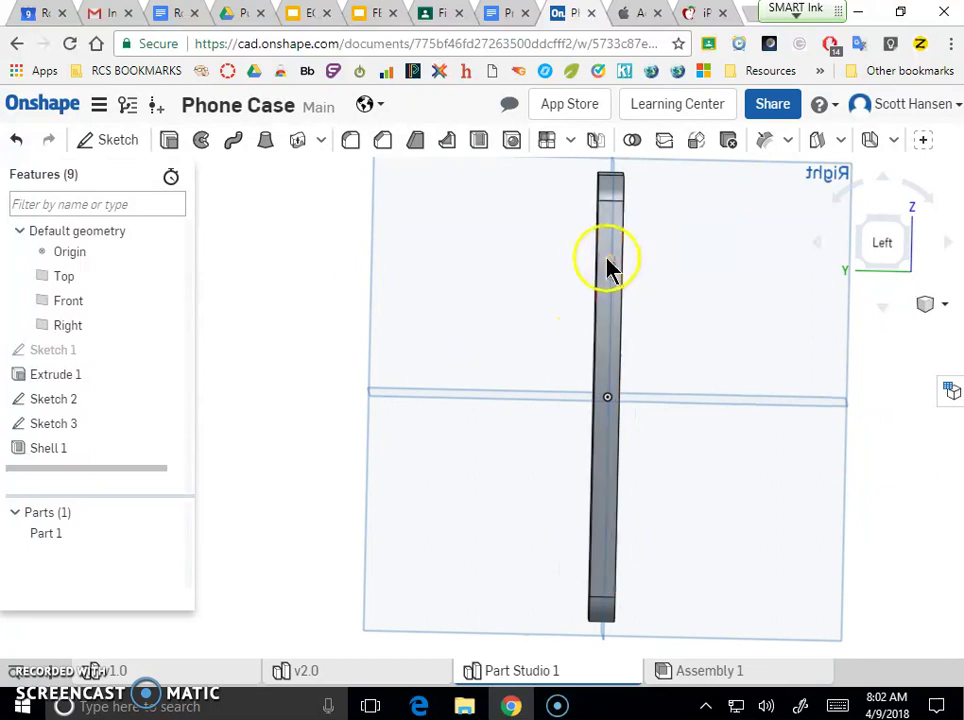
scroll(613, 275, "up", 4)
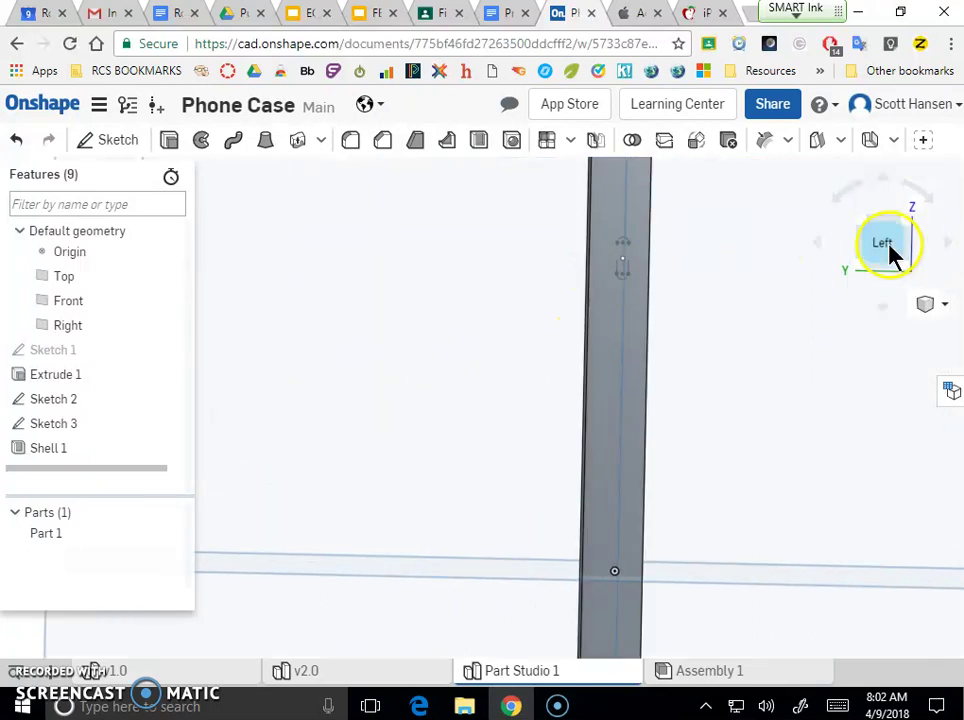
left_click(886, 245)
right_click_drag(693, 344, 592, 286)
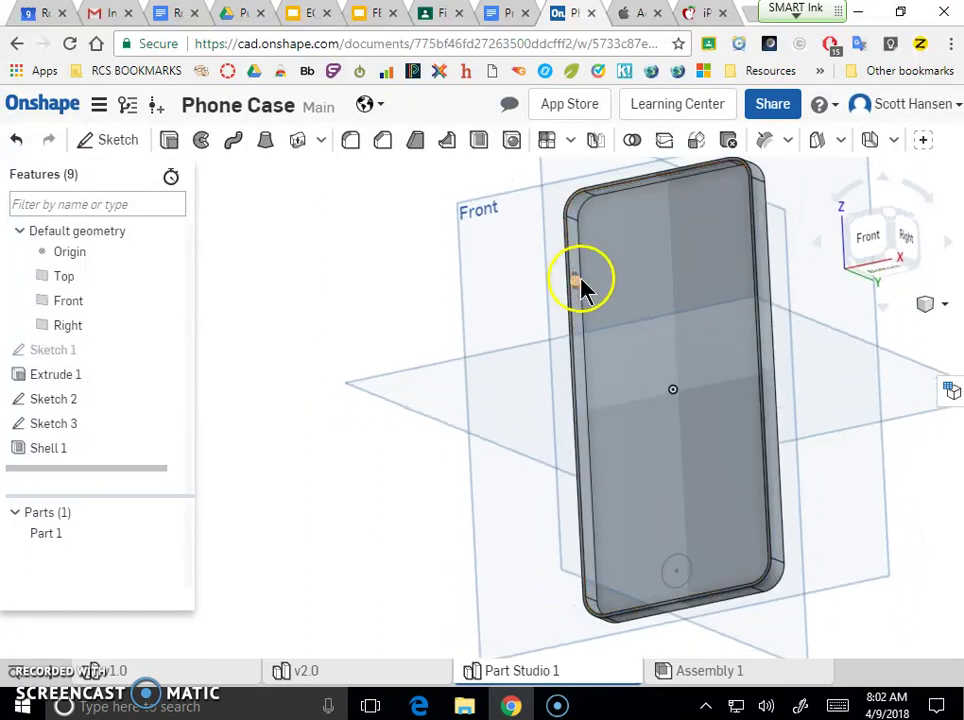
right_click_drag(505, 313, 613, 267)
left_click(878, 251)
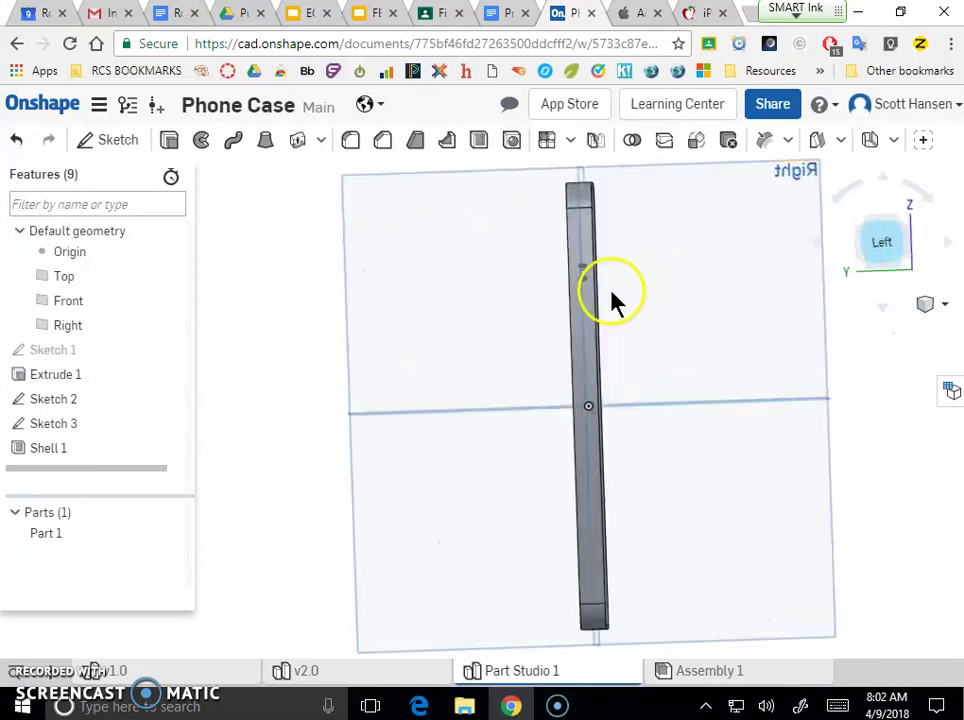
scroll(587, 282, "up", 5)
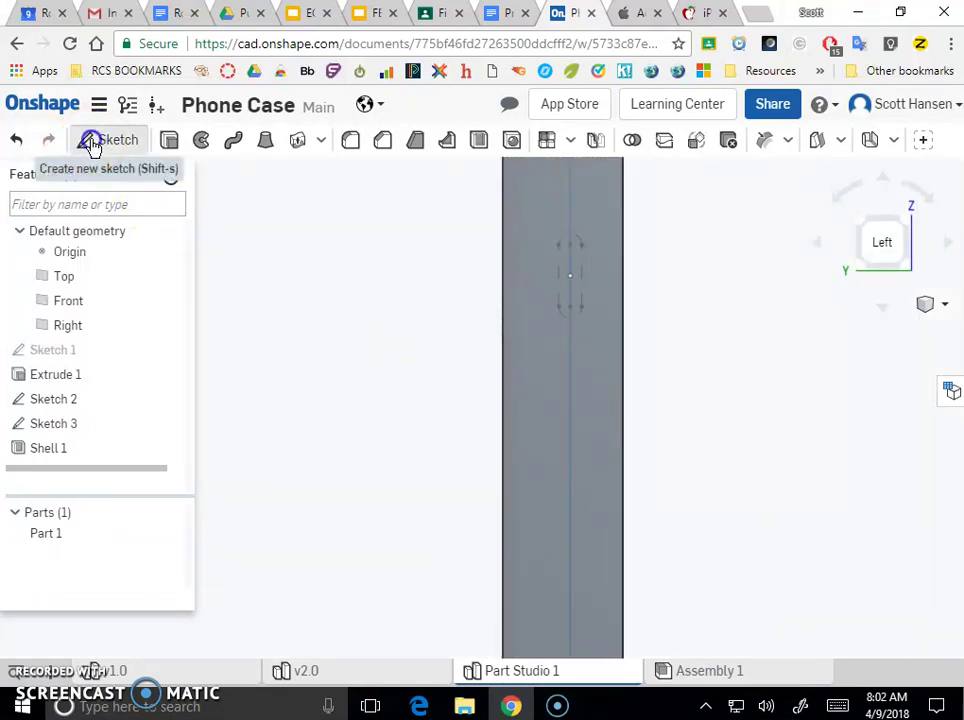
left_click(95, 140)
left_click(546, 269)
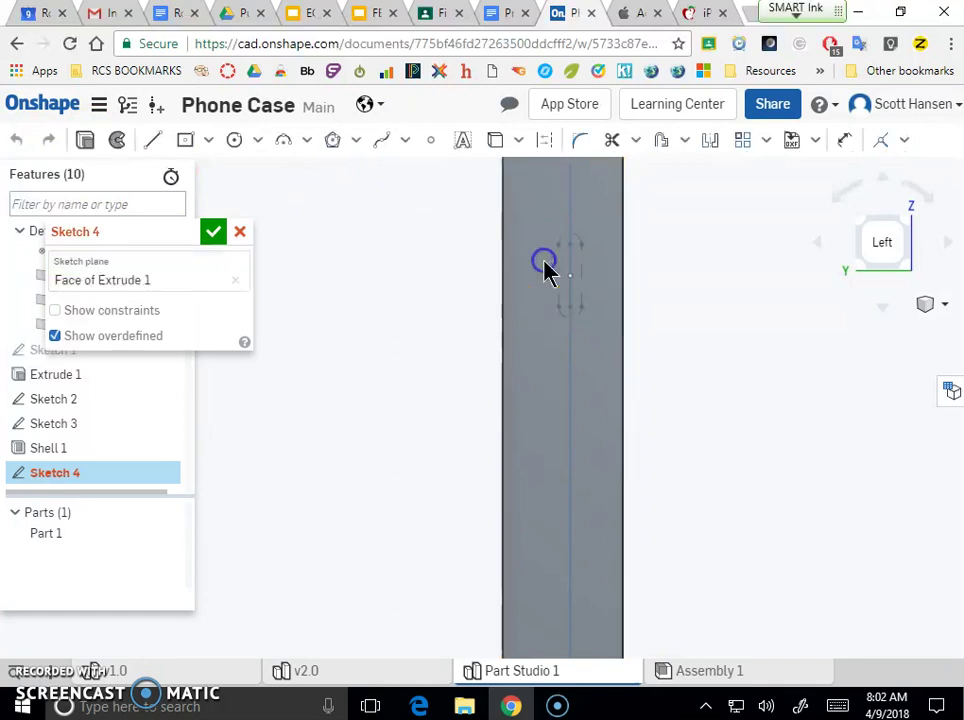
left_click(226, 291)
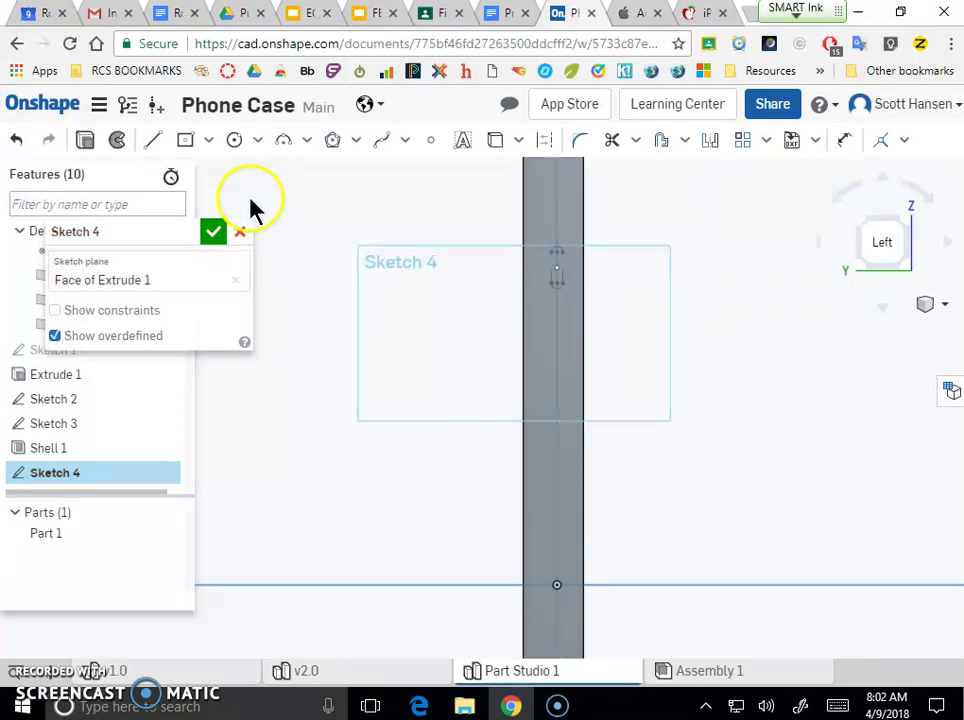
Step: Sketch a rectangle about 4.98 mm wide and 9.23 mm tall around the ringer switch slot
left_click(187, 141)
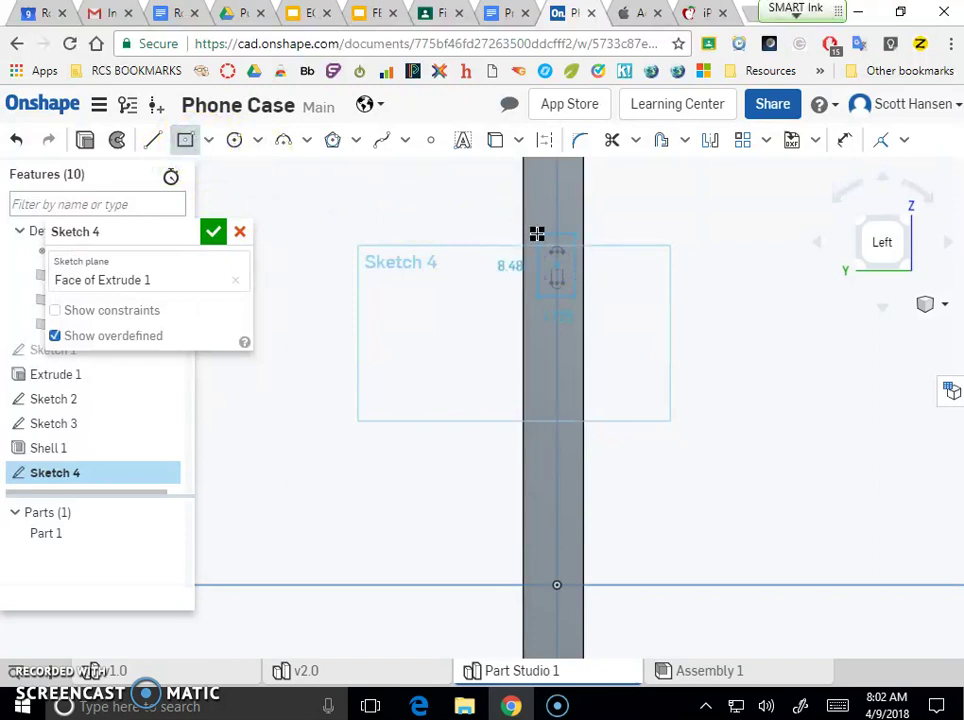
left_click_drag(538, 231, 577, 300)
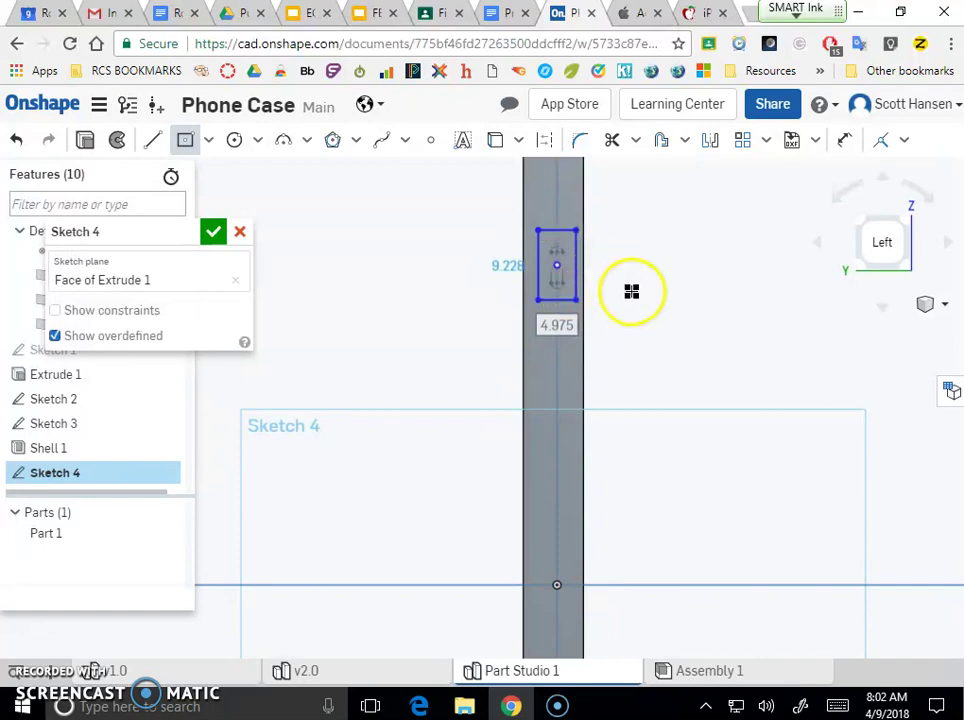
mouse_move(632, 291)
right_mouse_down()
mouse_move(471, 275)
mouse_move(648, 284)
mouse_move(640, 284)
right_mouse_up()
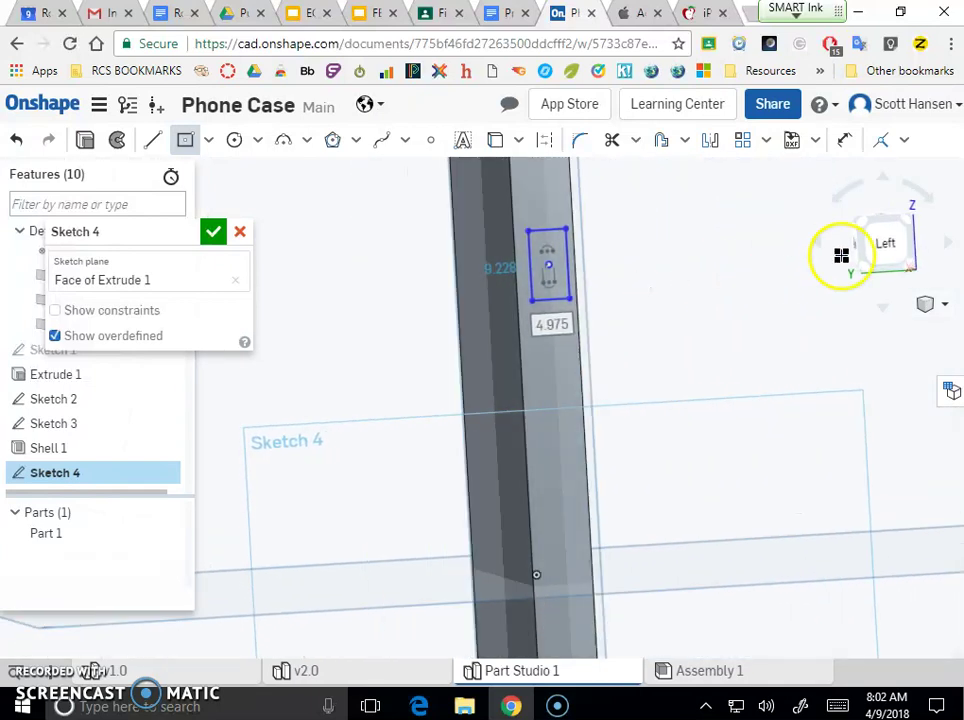
Step: Dimension the horizontal distance from the rectangle's centre to its side edge as 2 mm
left_click(882, 250)
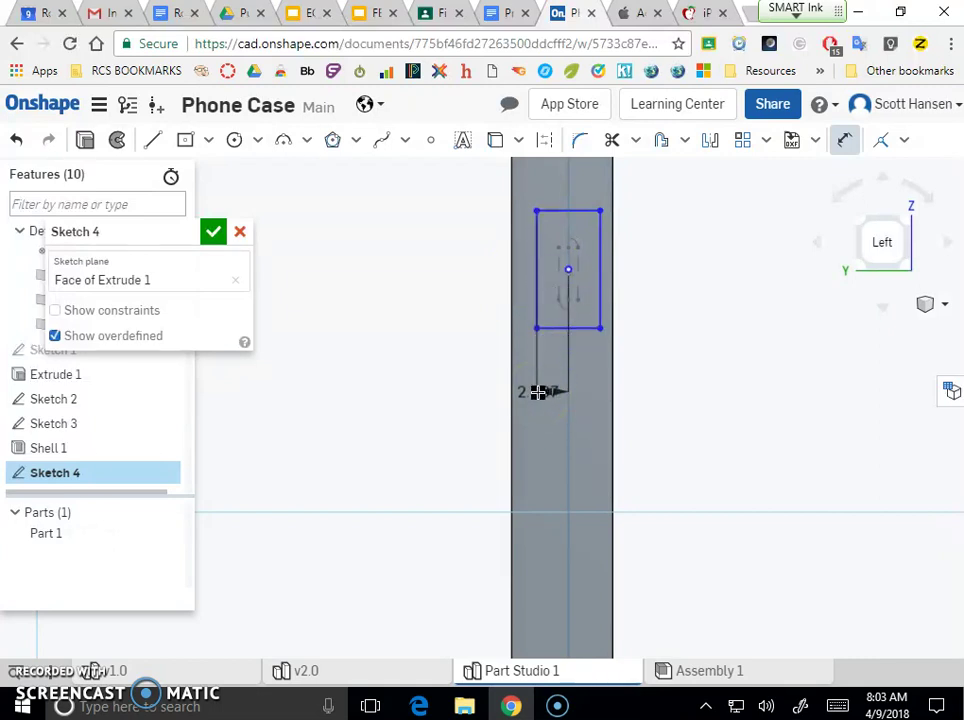
left_click(540, 375)
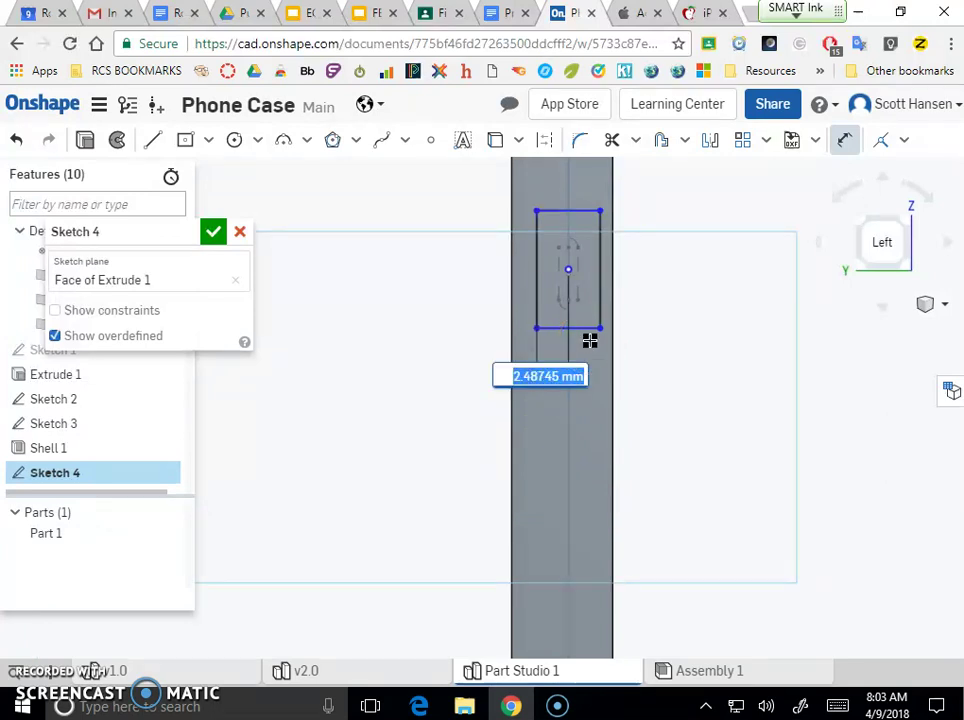
type("2")
key("Return")
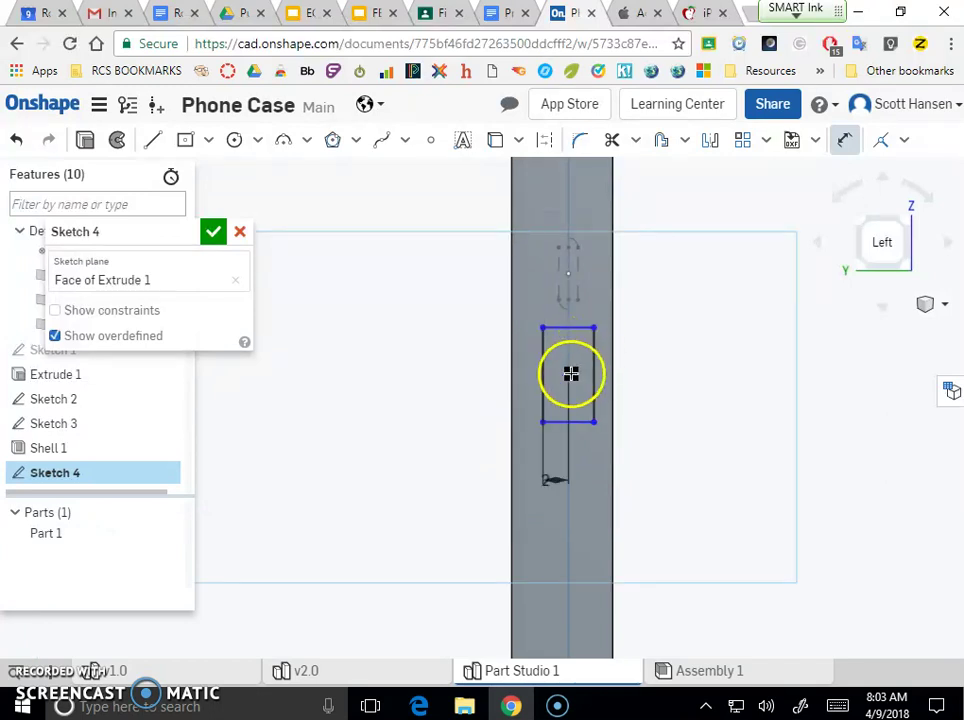
Step: Make the rectangle's centre coincident with the centre point of the ringer switch slot
left_click(566, 274)
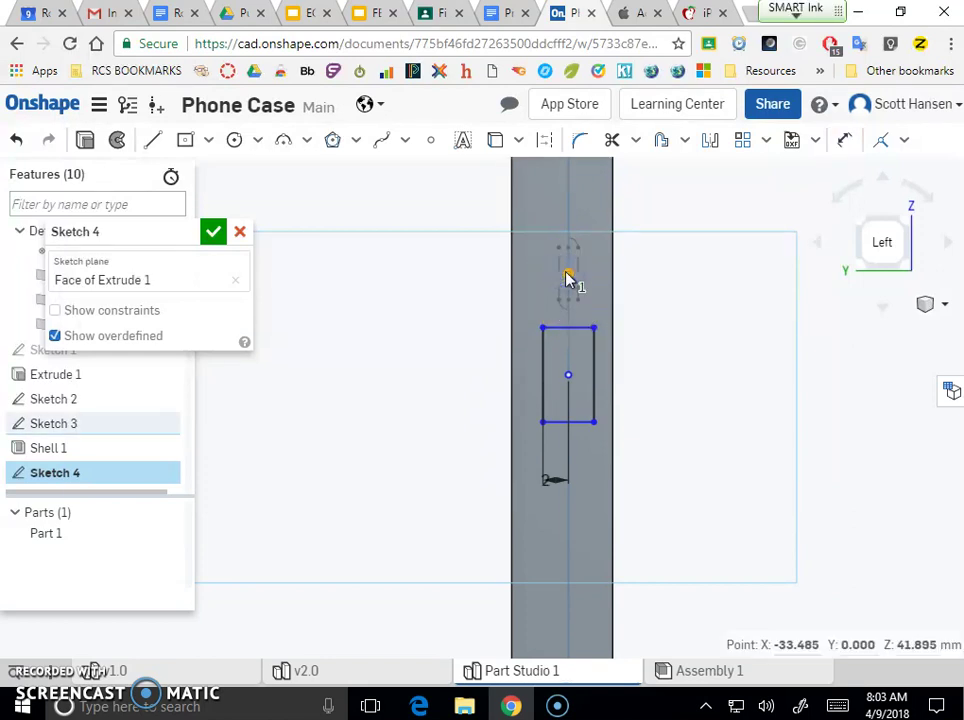
left_click(580, 379)
left_click(567, 375)
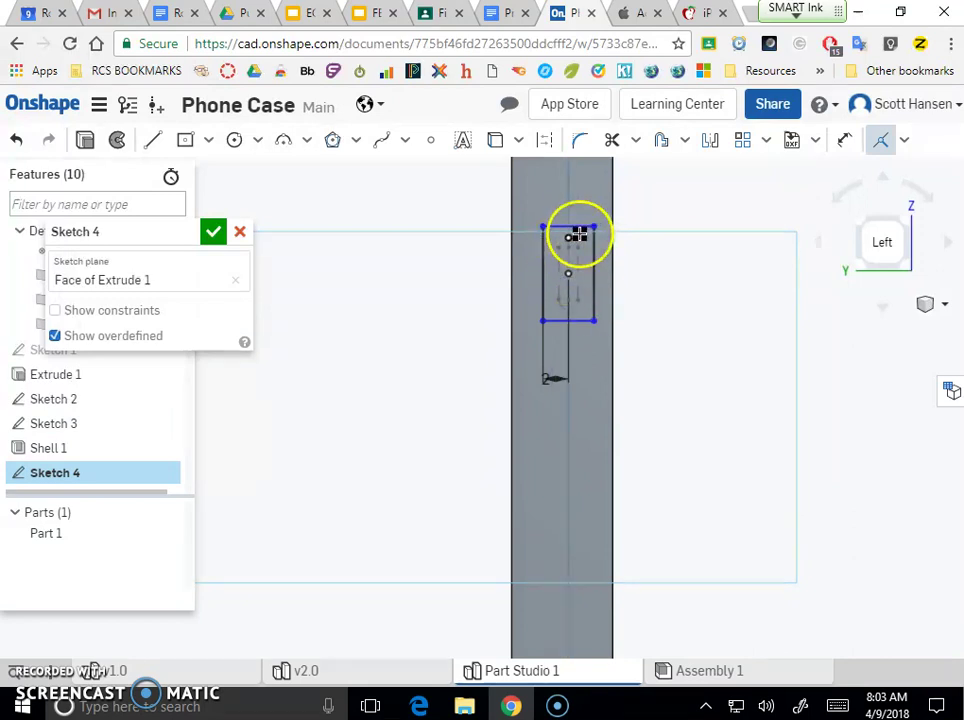
Step: Dimension the distance from the rectangle's upper edge to the top of the slot as 1 mm
left_click_drag(574, 228, 543, 240)
key("ctrl+z")
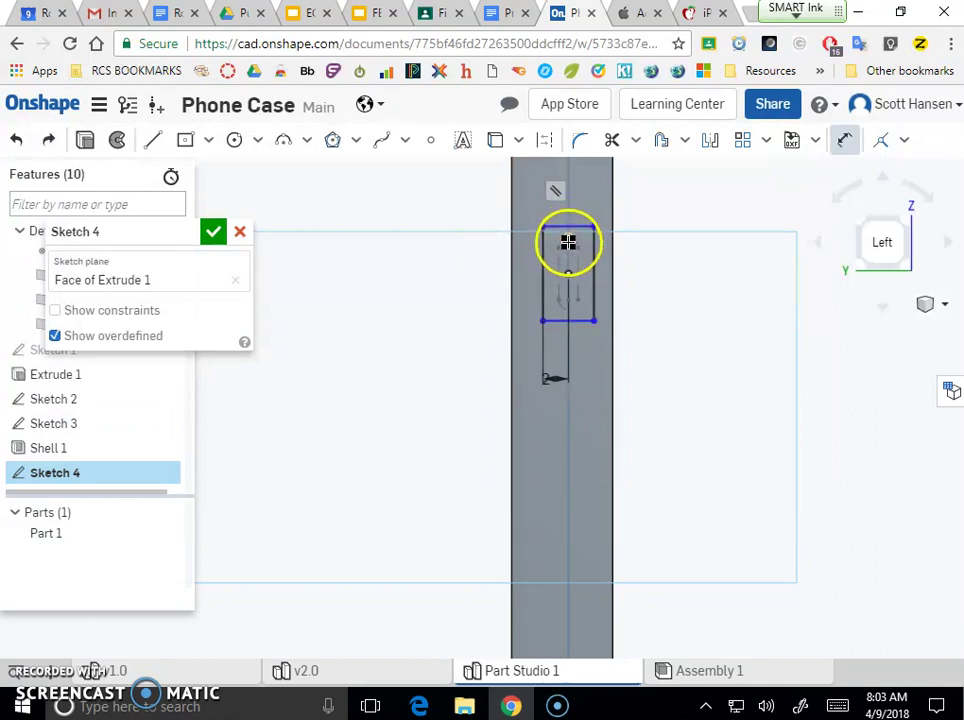
left_click(455, 235)
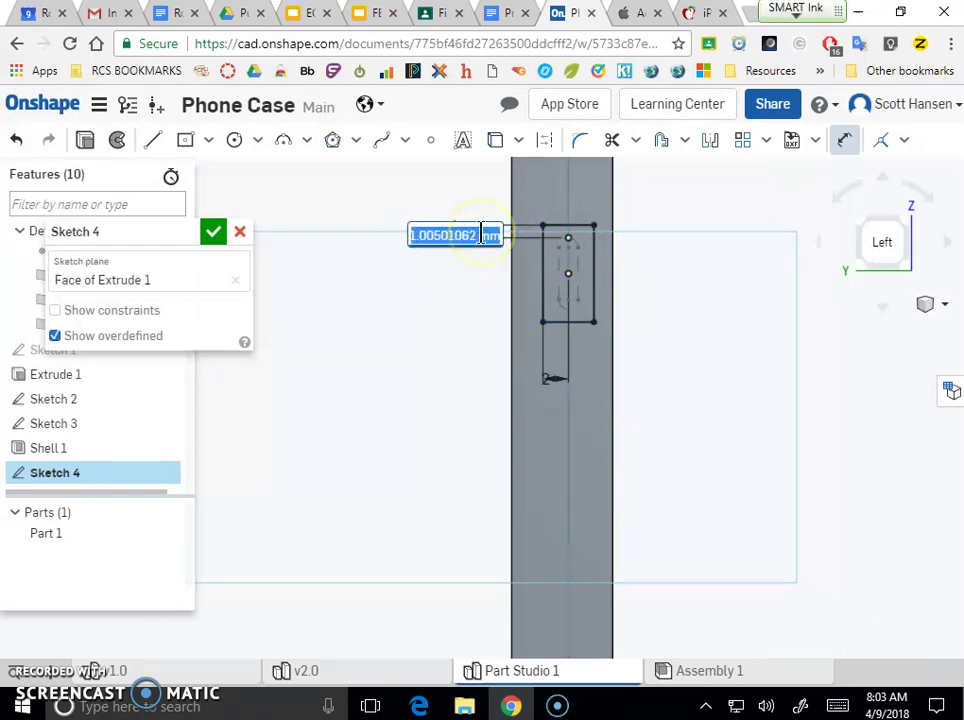
type("1")
key("Return")
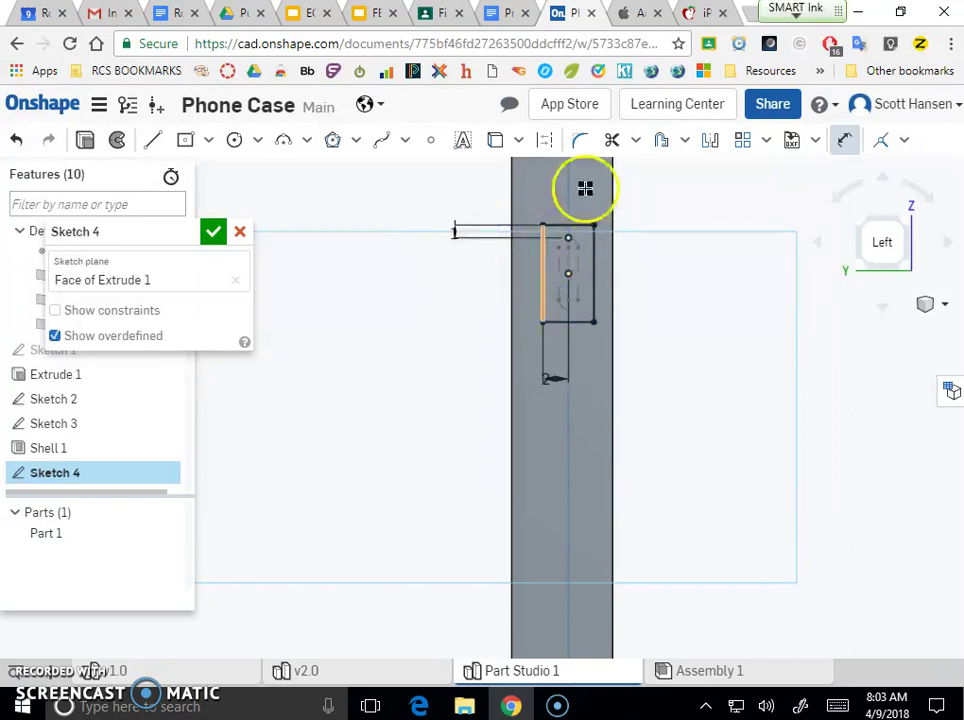
Step: Try to fillet the rectangle's corners, and undo back past the 1 mm dimension above the slot
left_click(400, 286)
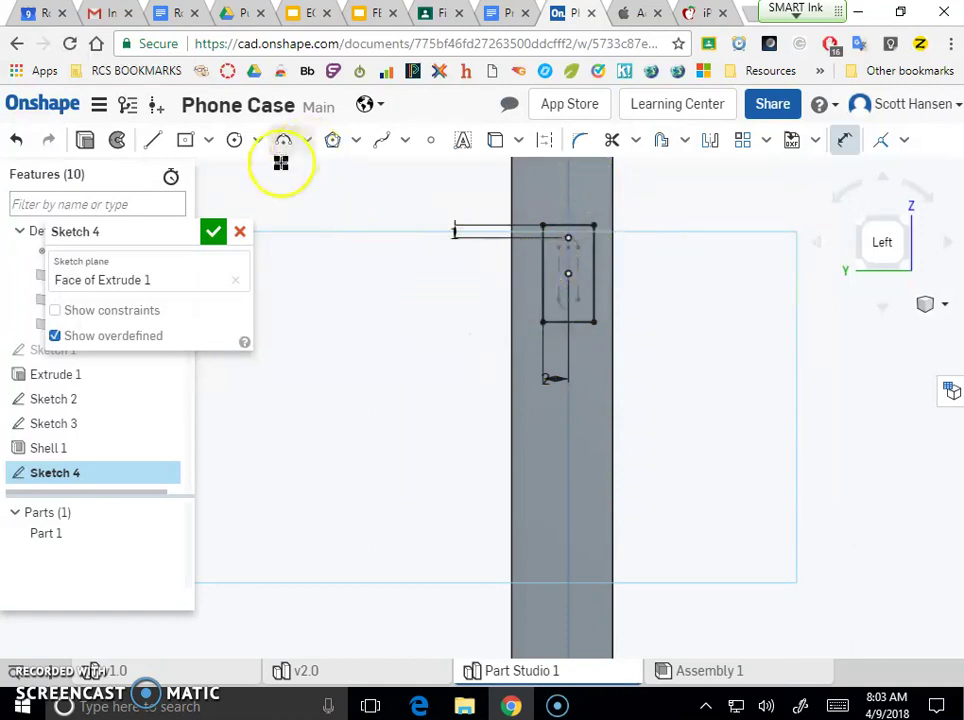
left_click(579, 141)
left_click(545, 228)
left_click(590, 333)
left_click(549, 333)
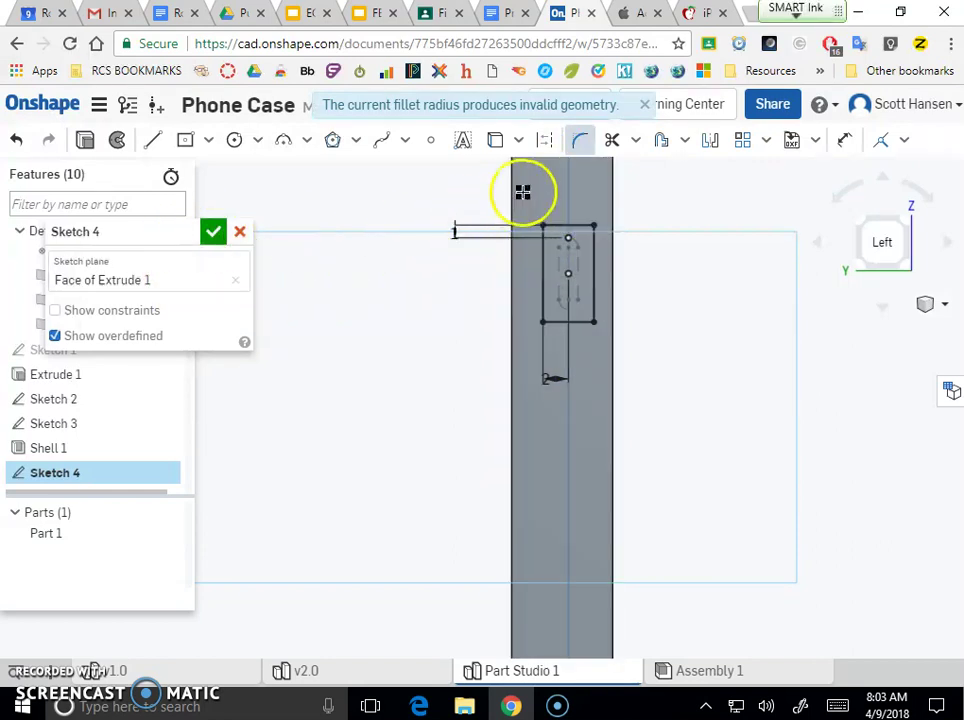
key("Escape")
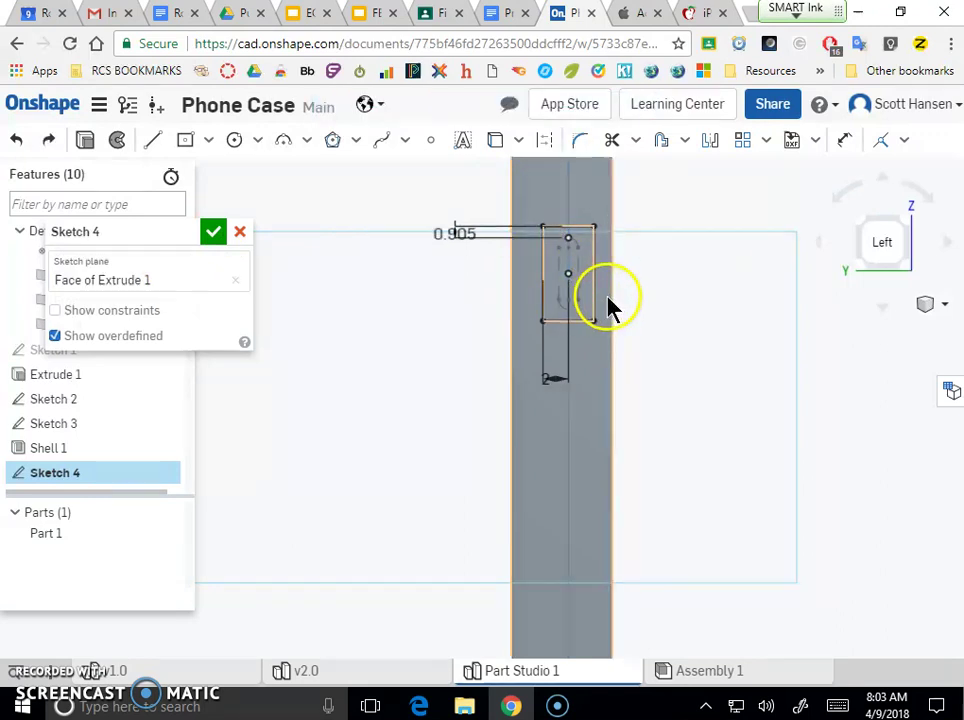
key("ctrl+z")
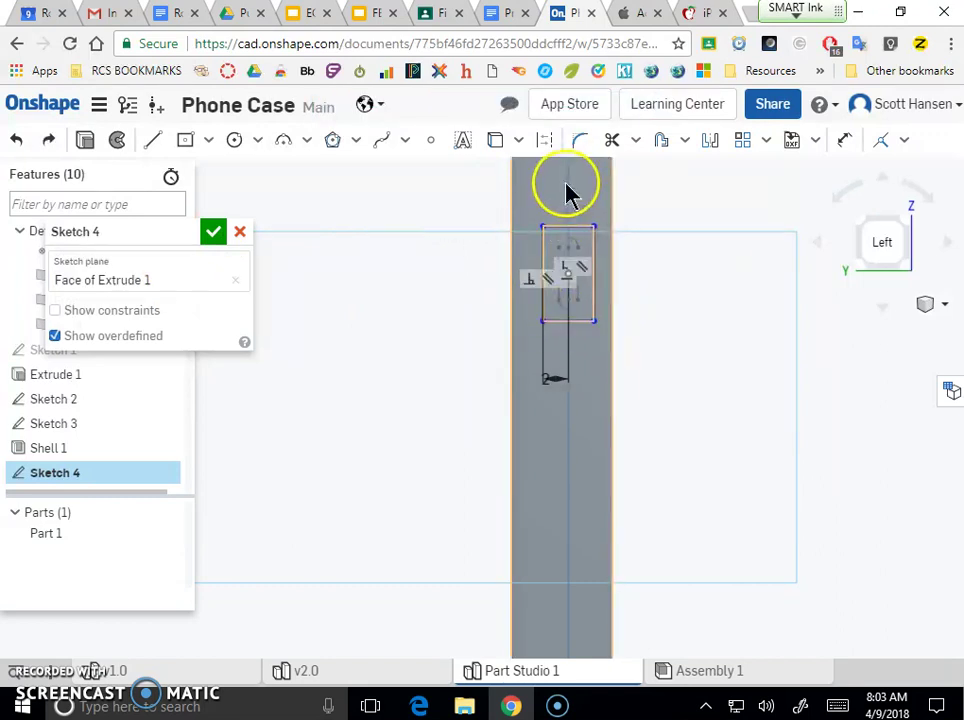
Step: Try to fillet the rectangle's upper corner, and remove the 2 mm dimension between its centre and side edge
key("shift+f")
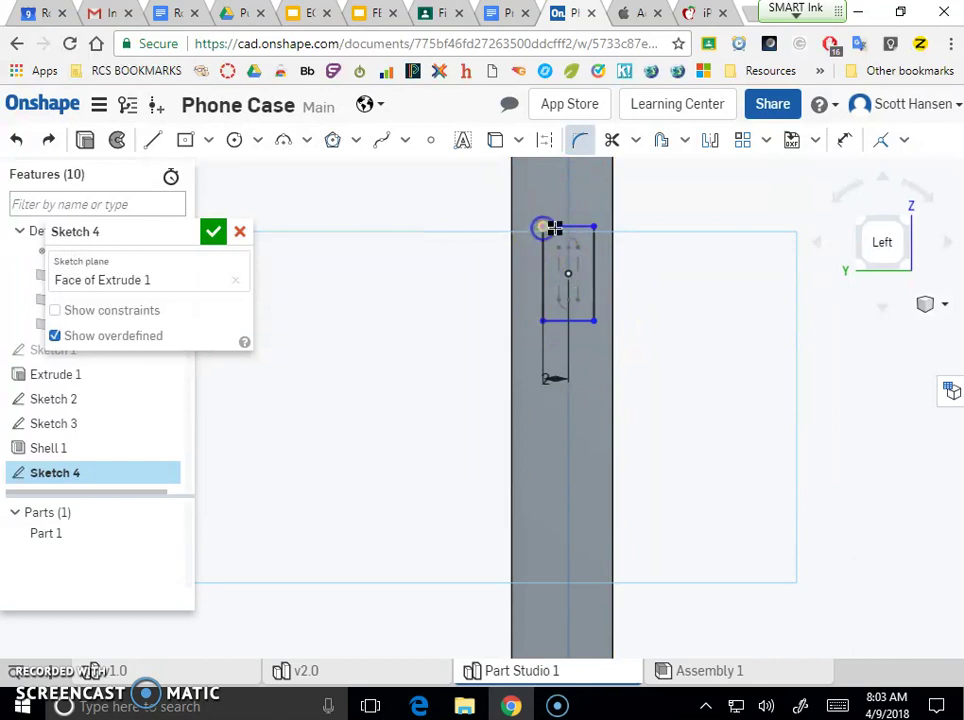
left_click(554, 228)
scroll(563, 237, "up", 2)
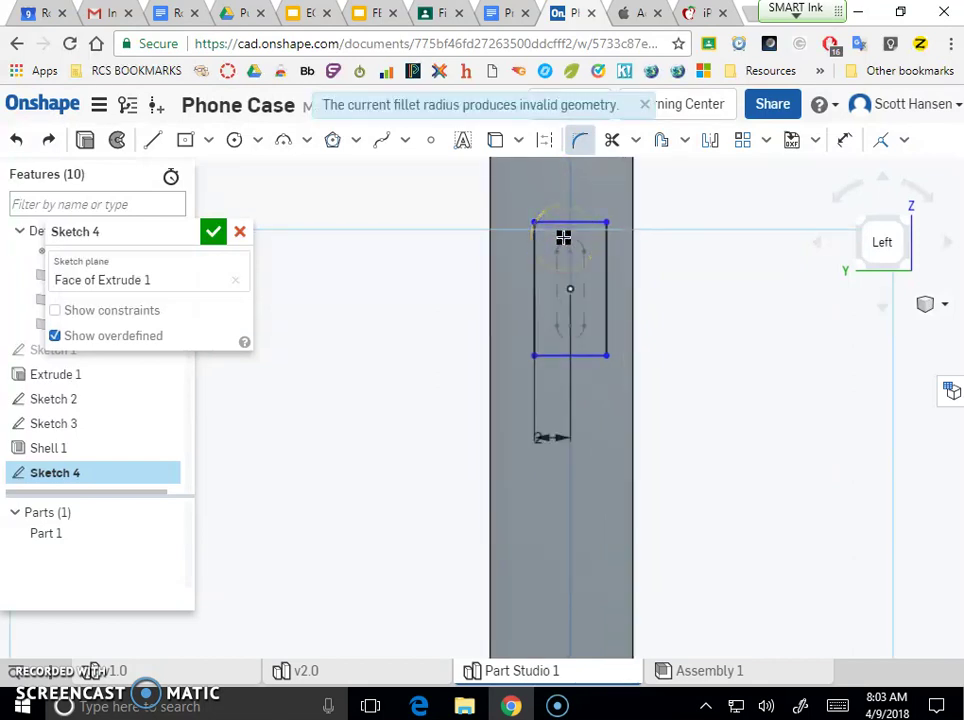
scroll(563, 237, "up", 1)
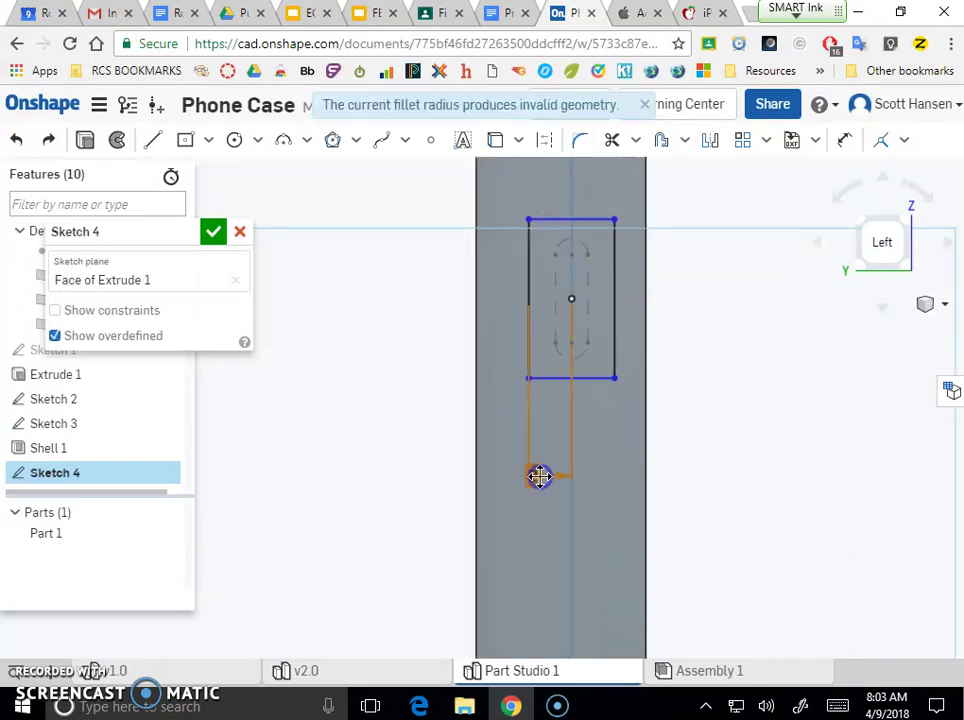
left_click(551, 406)
Step: Fillet all four corners of the rectangle around the ringer switch slot with a radius of about 0.545 mm, and finish the sketch
left_click(533, 222)
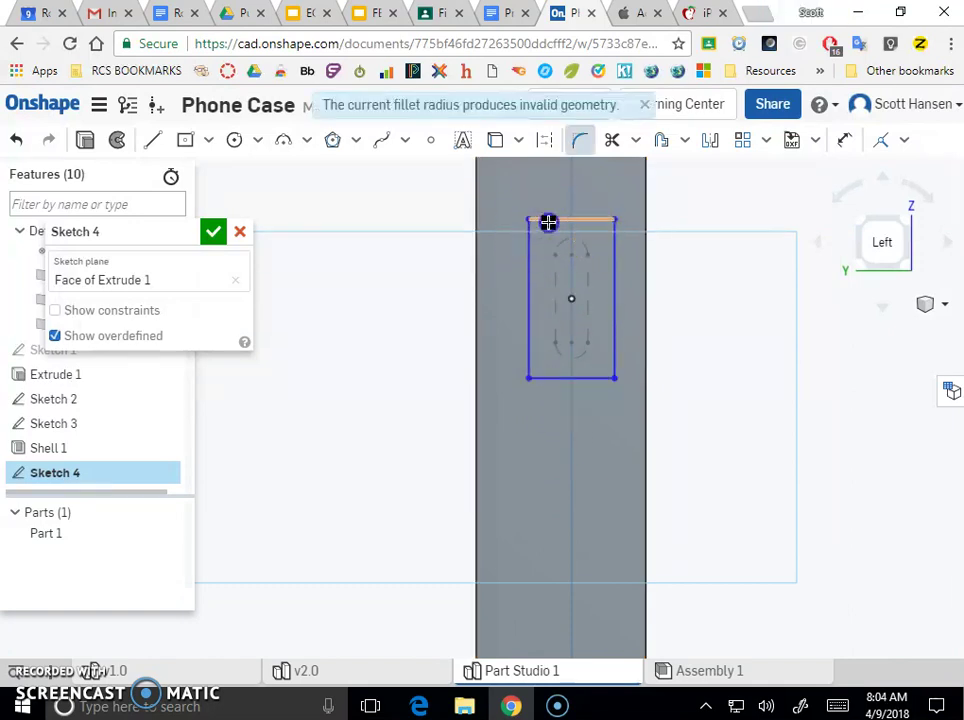
left_click(528, 245)
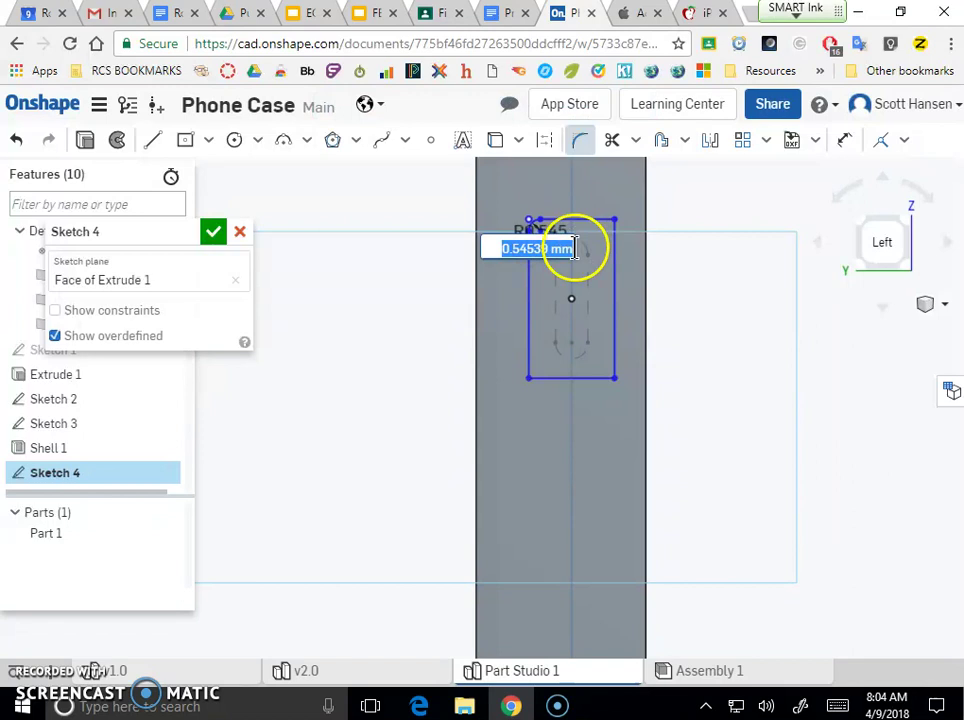
left_click(575, 249)
left_click(596, 220)
left_click(614, 245)
left_click(594, 374)
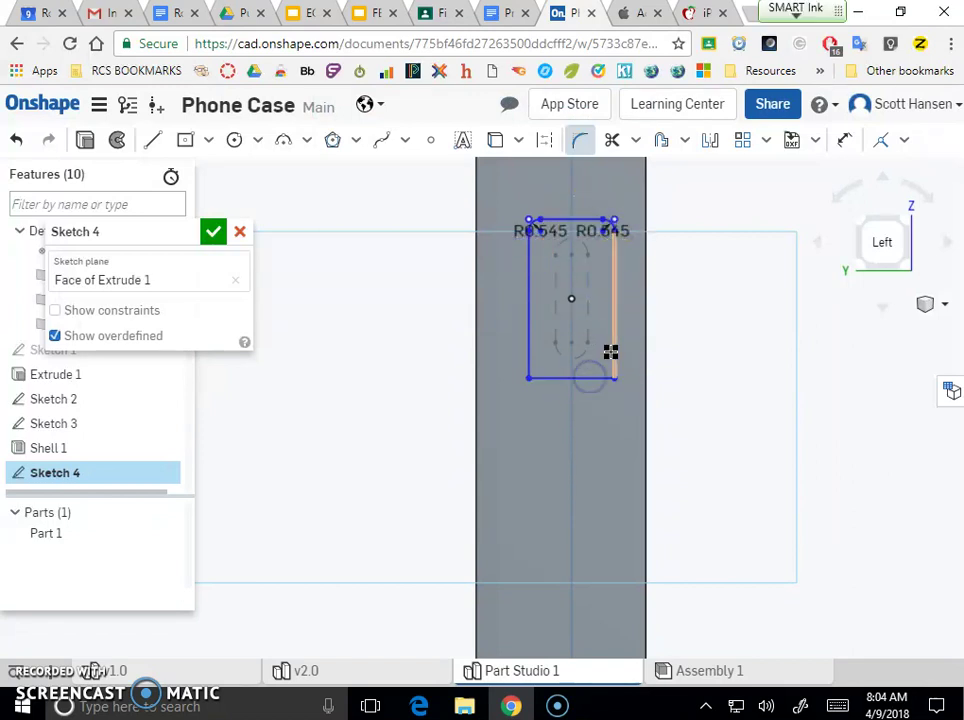
left_click(610, 352)
left_click(555, 381)
left_click(524, 347)
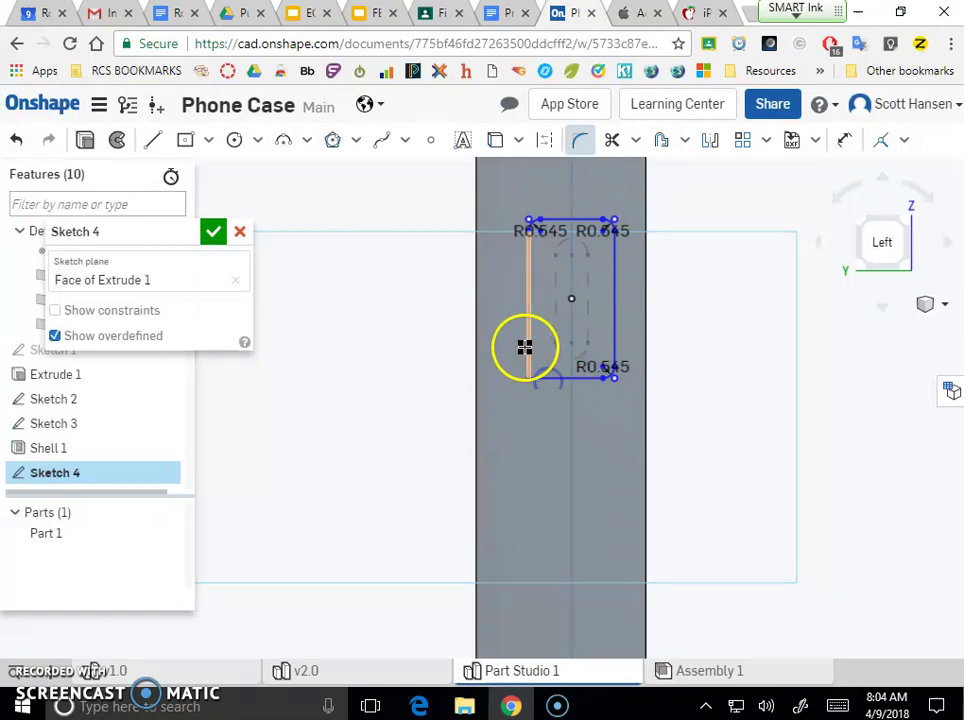
key("Return")
left_click(318, 250)
left_click(231, 238)
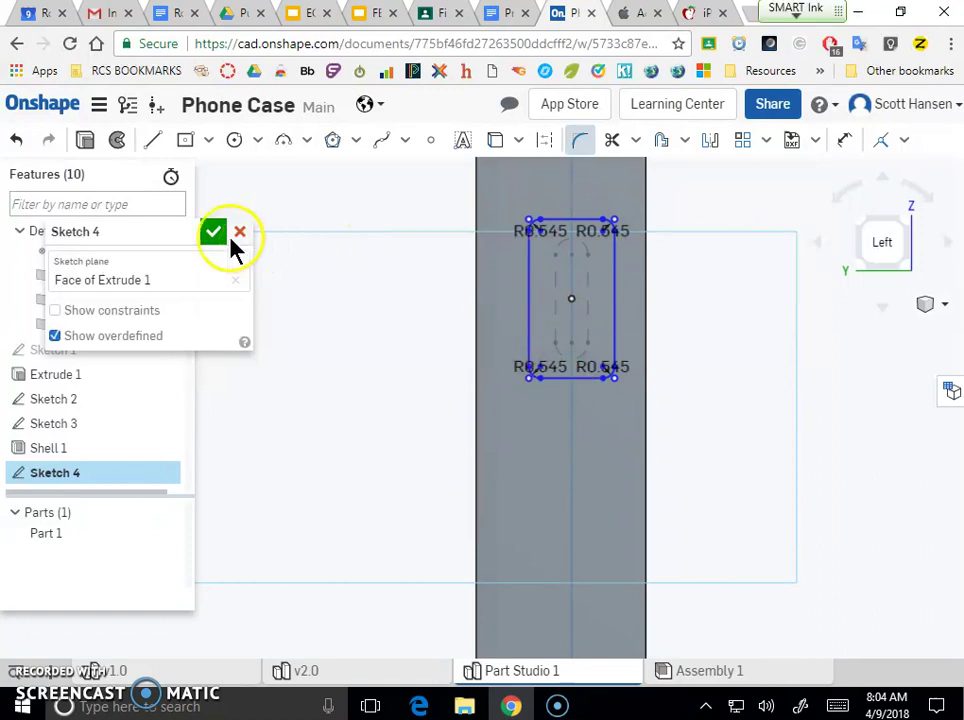
left_click(215, 233)
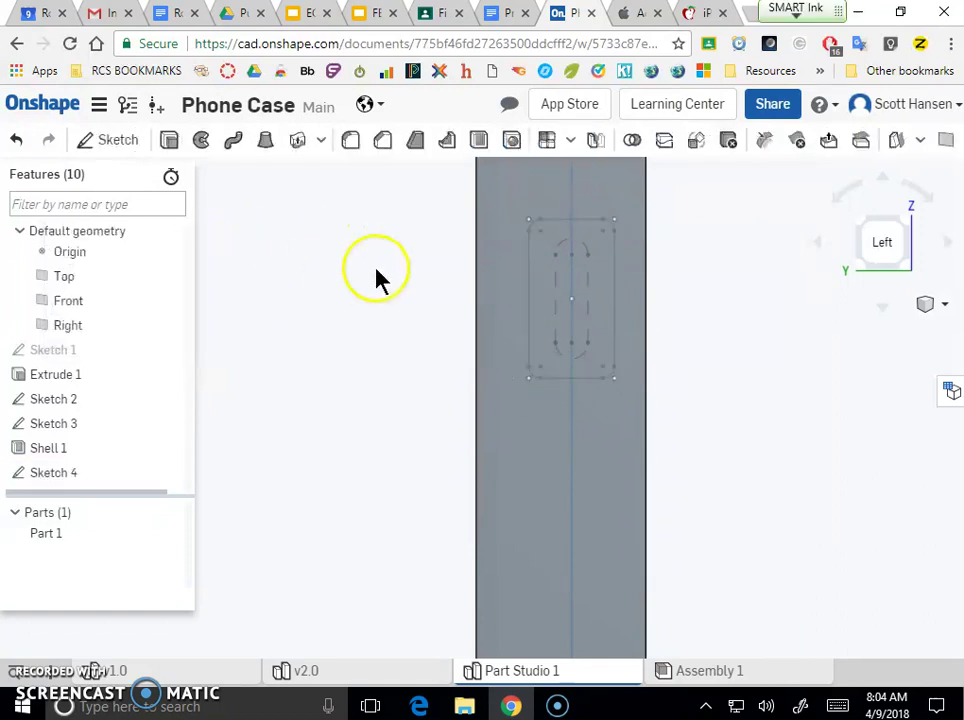
Step: Cut the rounded rectangle out of the case wall with a Remove extrude up to the inner side face of the shell
left_click(541, 272)
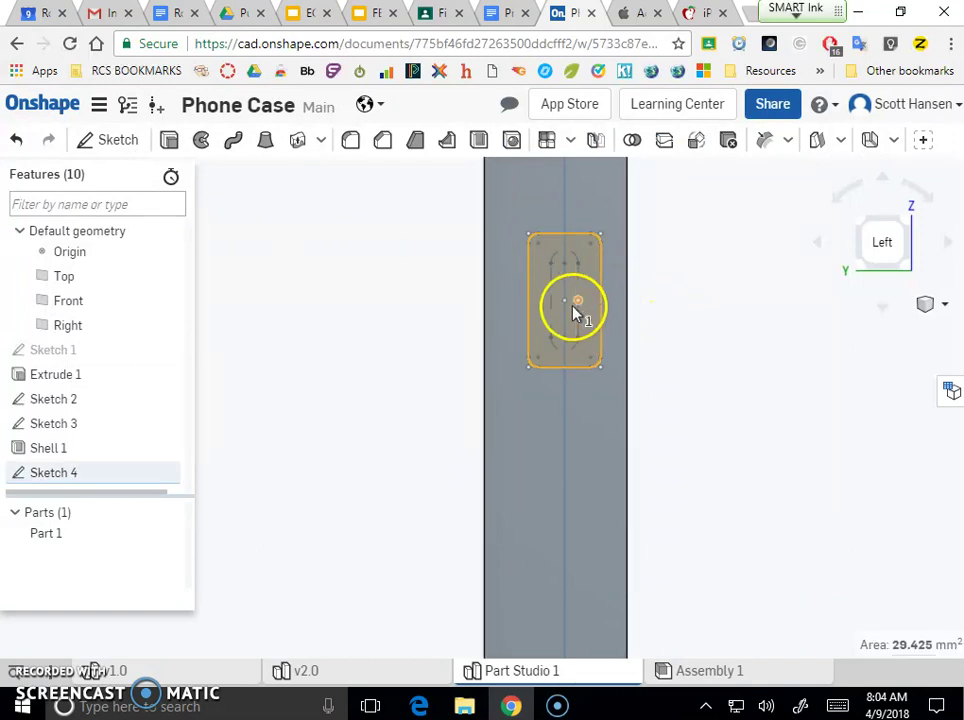
left_click(169, 141)
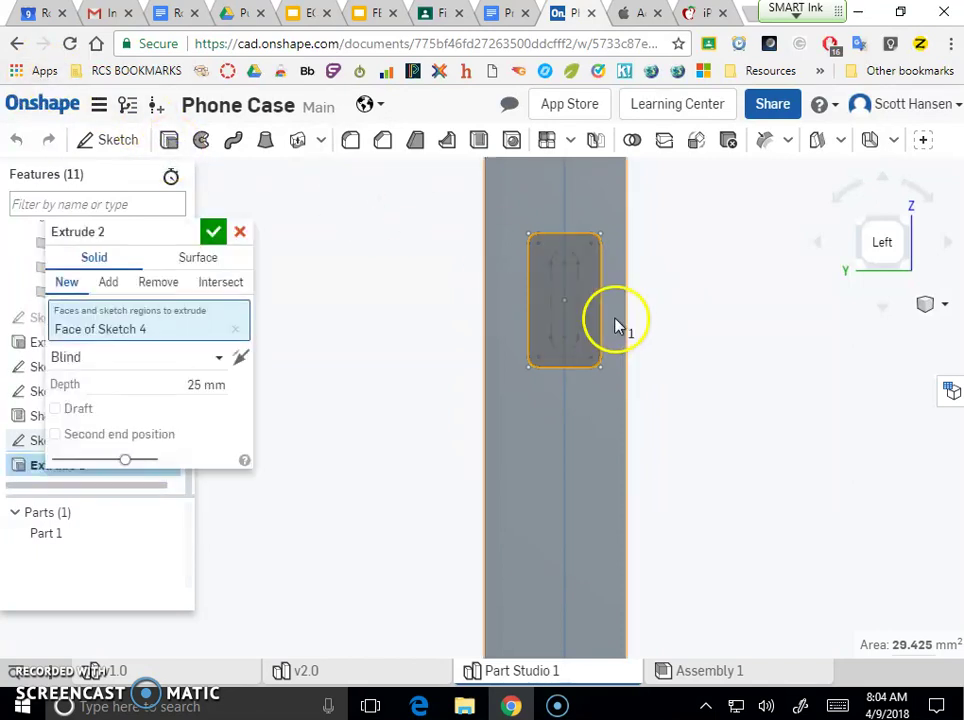
left_click(157, 284)
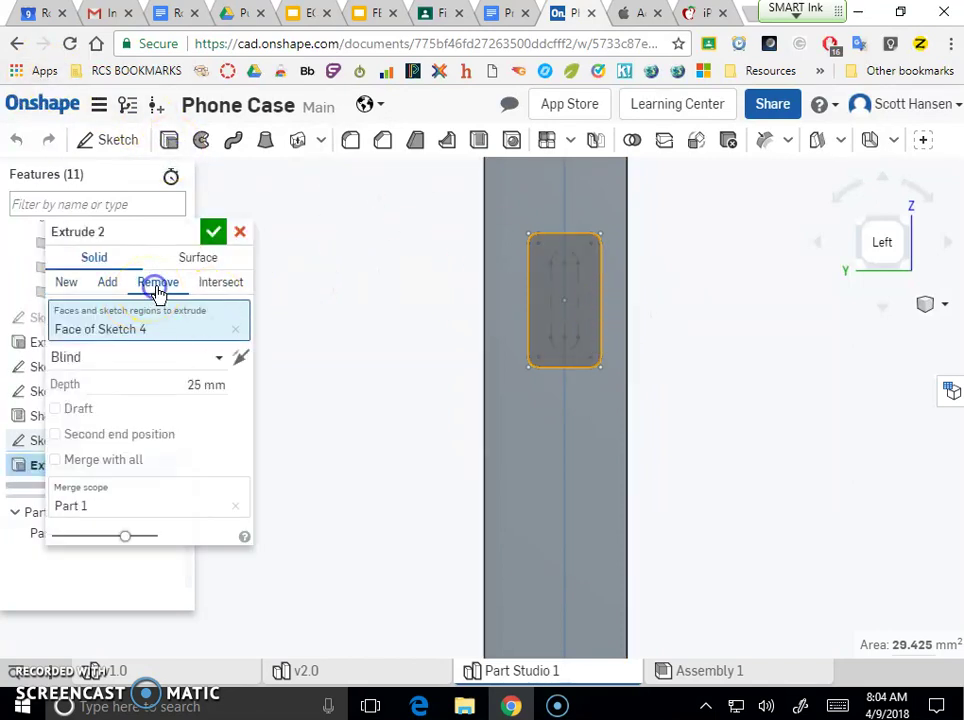
right_click_drag(710, 440, 661, 435)
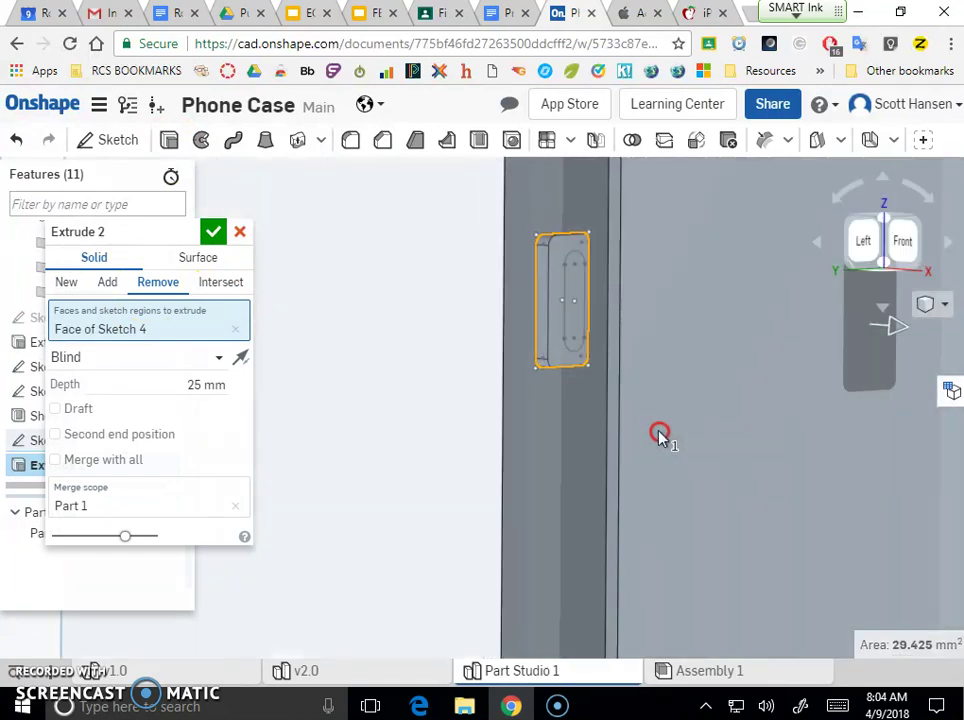
scroll(661, 438, "down", 3)
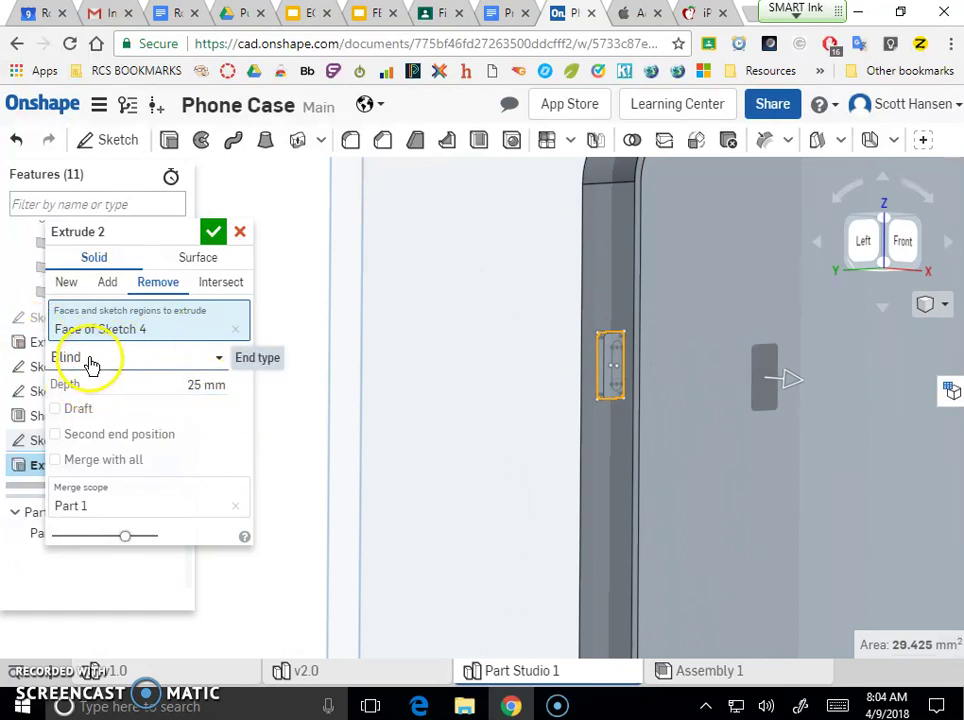
left_click(370, 396)
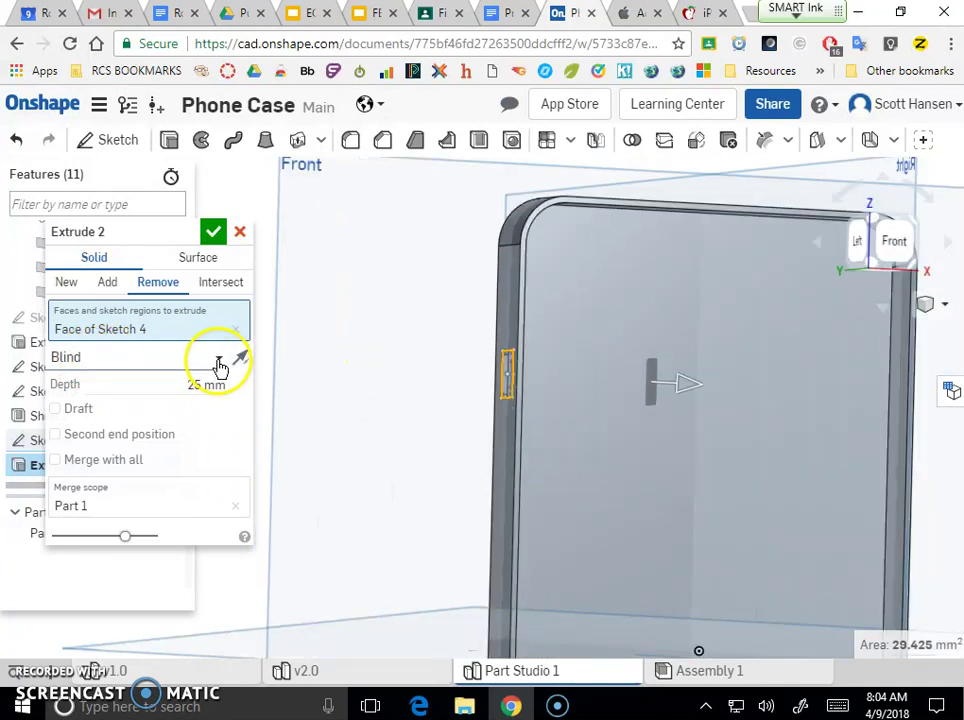
left_click(220, 362)
left_click(151, 461)
right_click_drag(355, 485, 307, 474)
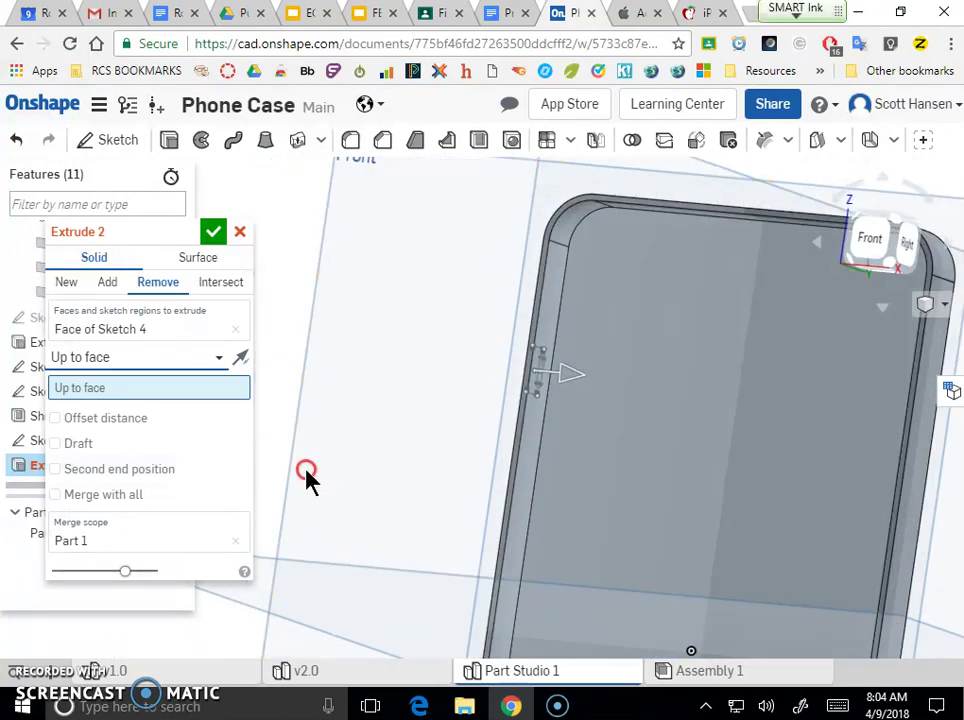
left_click(523, 461)
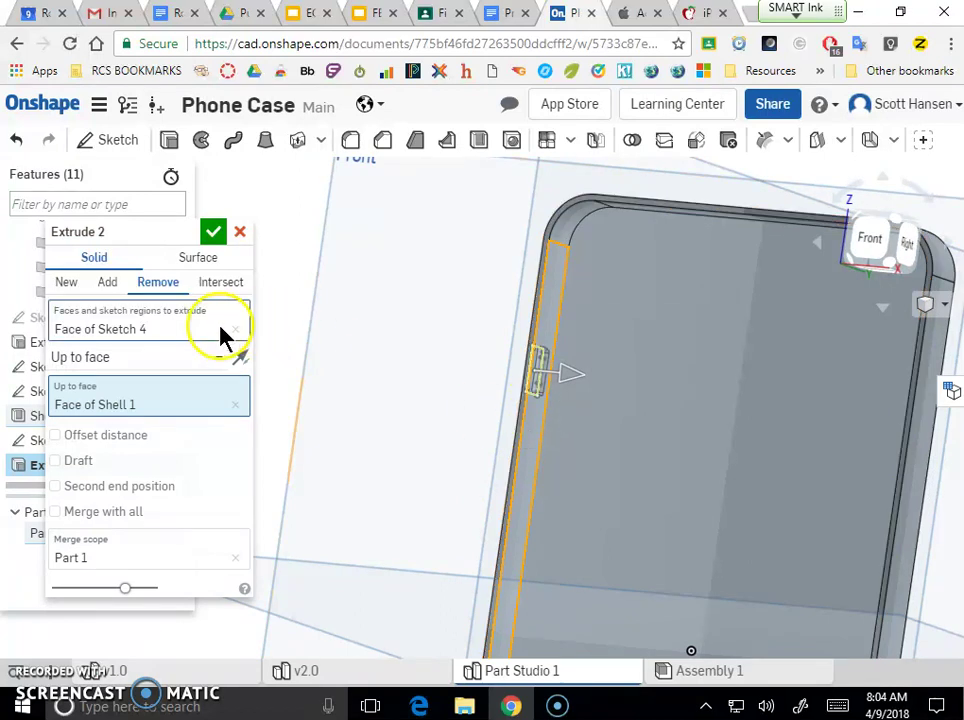
left_click(216, 234)
mouse_move(516, 448)
right_mouse_down()
mouse_move(605, 456)
mouse_move(594, 458)
mouse_move(654, 493)
mouse_move(594, 470)
mouse_move(596, 488)
mouse_move(648, 533)
mouse_move(664, 522)
right_mouse_up()
scroll(641, 523, "down", 5)
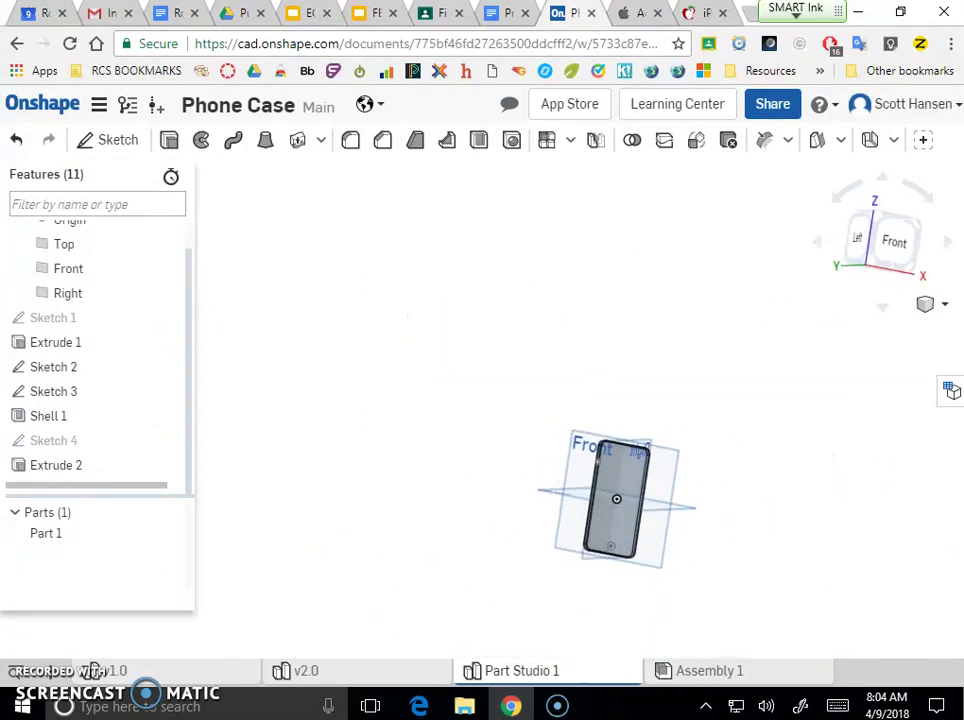
left_click(910, 256)
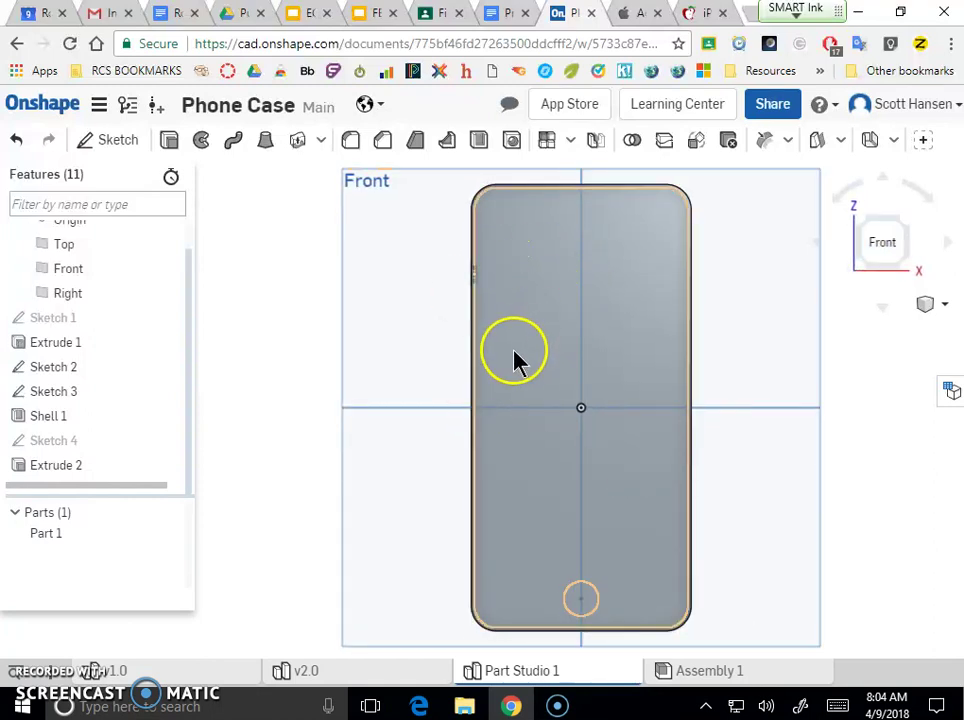
mouse_move(322, 556)
right_mouse_down()
mouse_move(437, 554)
mouse_move(340, 556)
right_mouse_up()
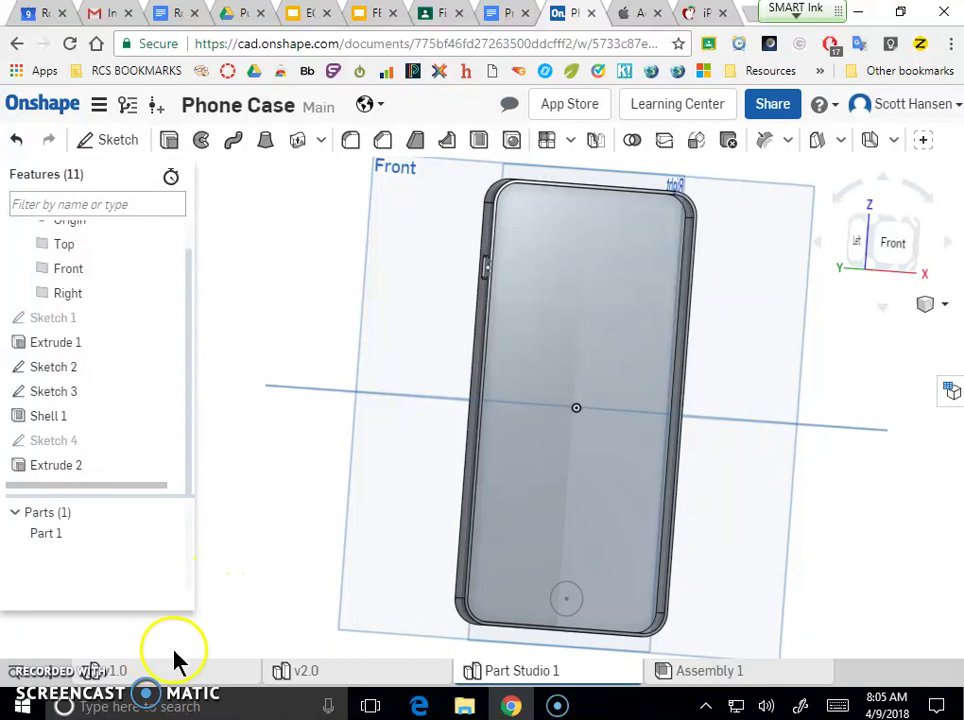